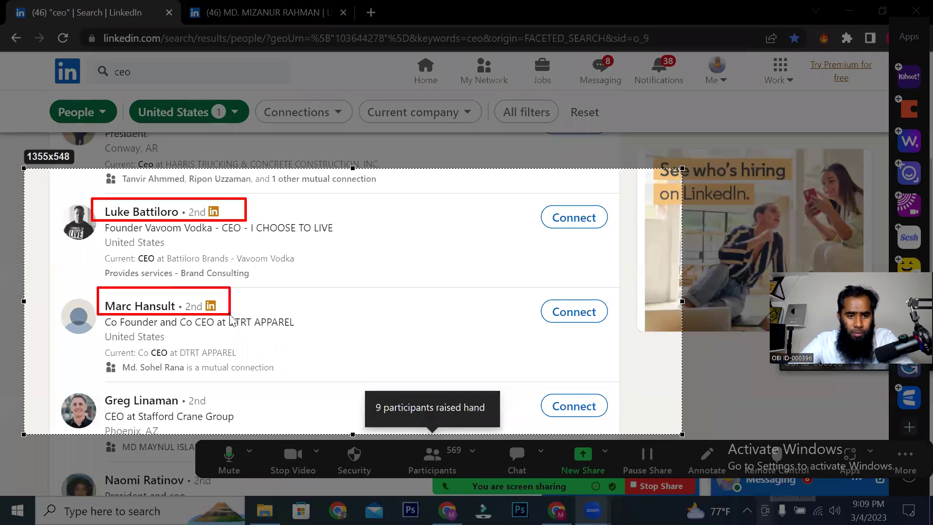
Step: Box the Stafford Crane Group CEO and arrow the three founders/CEOs, then cancel the capture
mouse_move(94, 384)
mouse_down()
mouse_move(236, 418)
mouse_move(230, 409)
mouse_up()
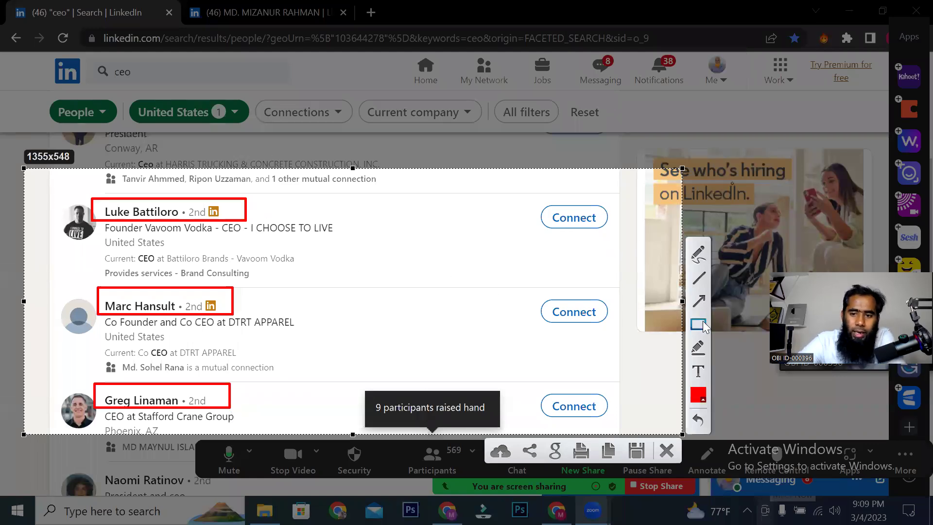
click(700, 301)
drag(403, 201, 226, 212)
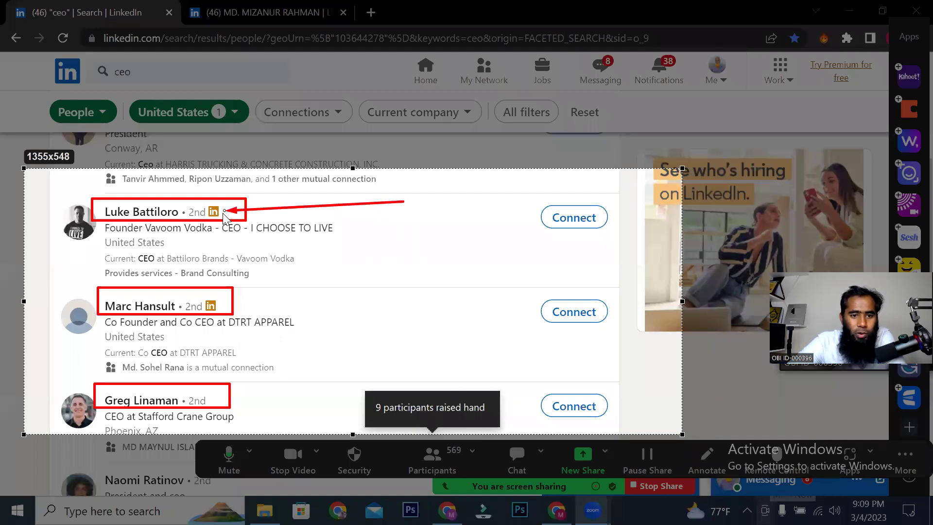
drag(485, 263, 222, 307)
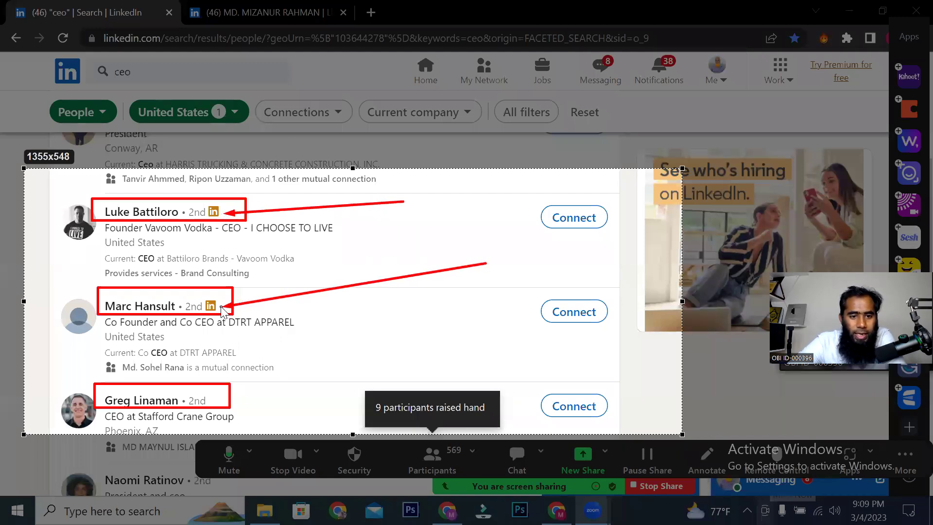
drag(478, 323, 213, 398)
right_click(411, 268)
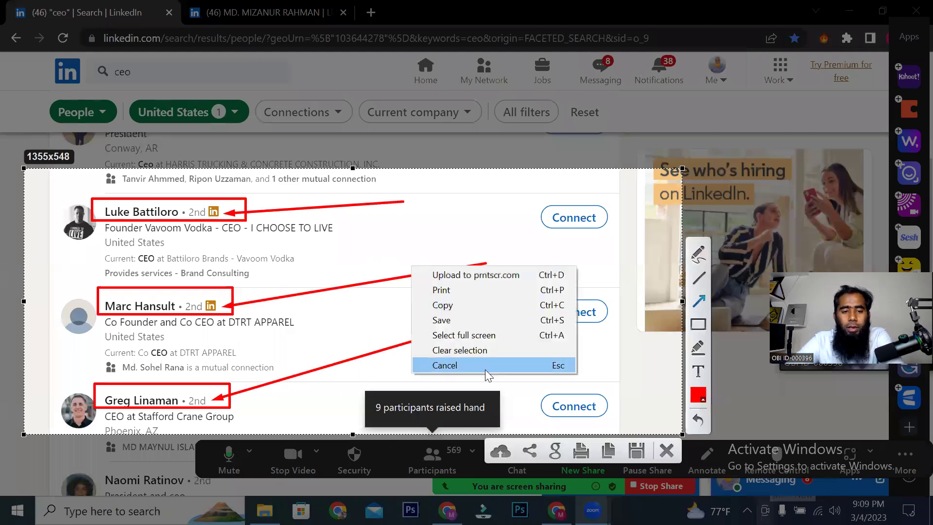
click(485, 365)
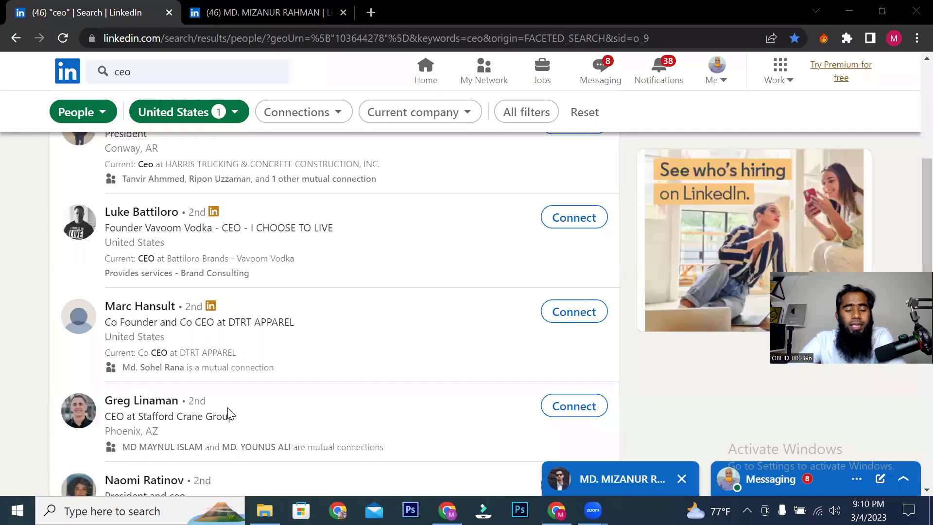
Step: Invite the Stafford Crane Group CEO to connect with the note 'hi'
drag(214, 405, 166, 406)
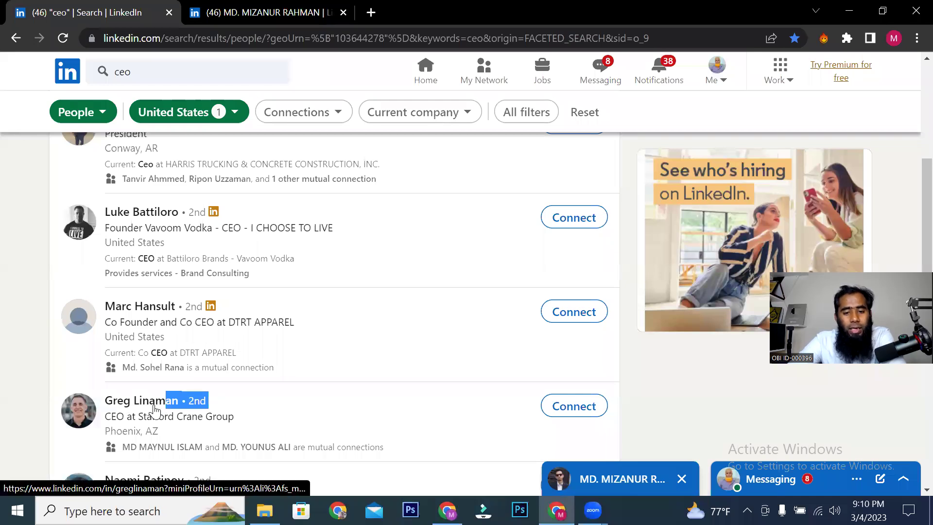
click(556, 410)
drag(325, 141, 617, 140)
click(560, 189)
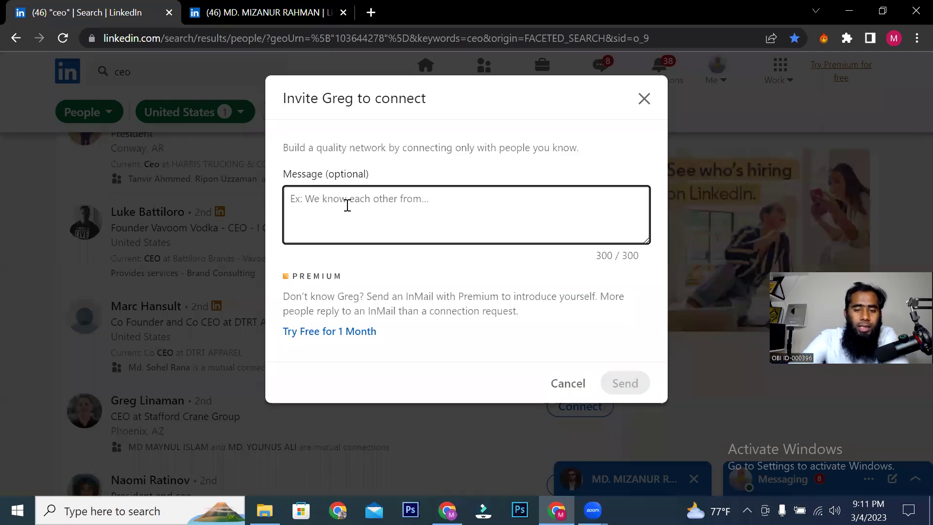
text(hi)
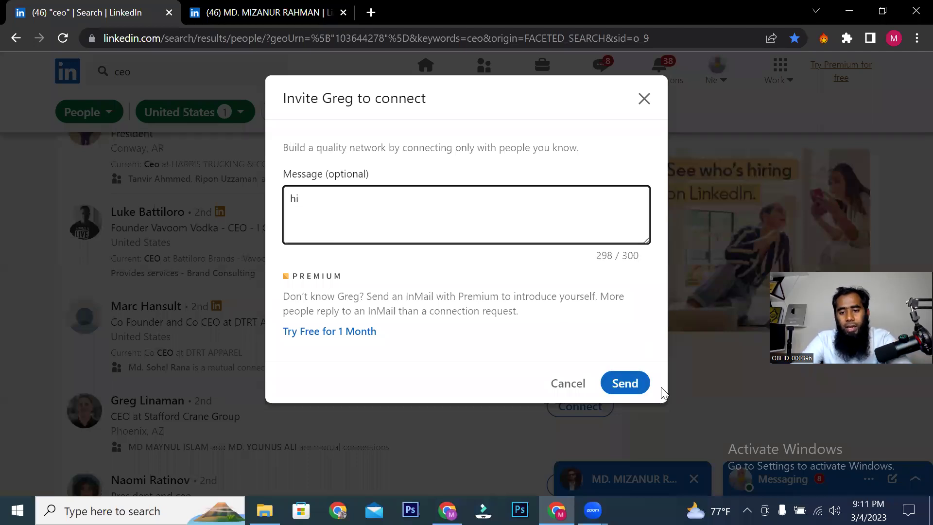
click(624, 384)
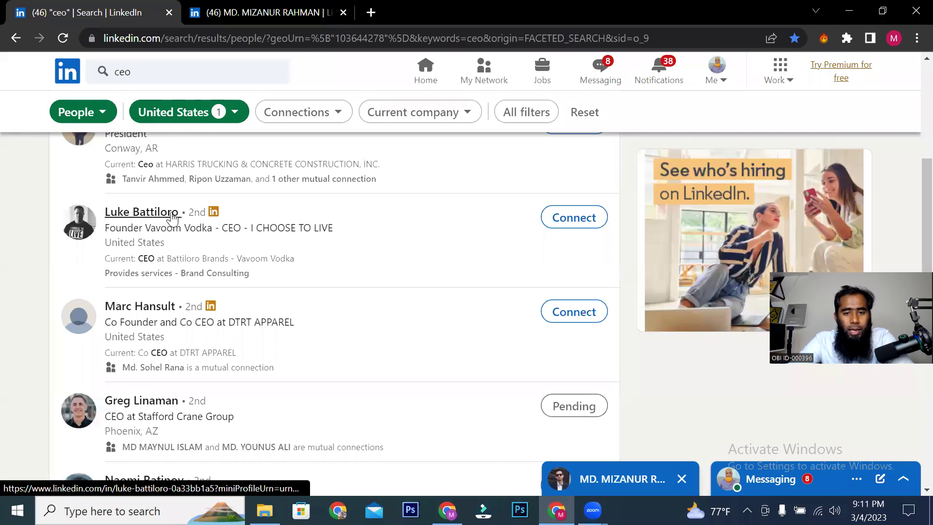
Step: Invite the Vavoom Vodka founder to connect with the note 'H'
click(572, 219)
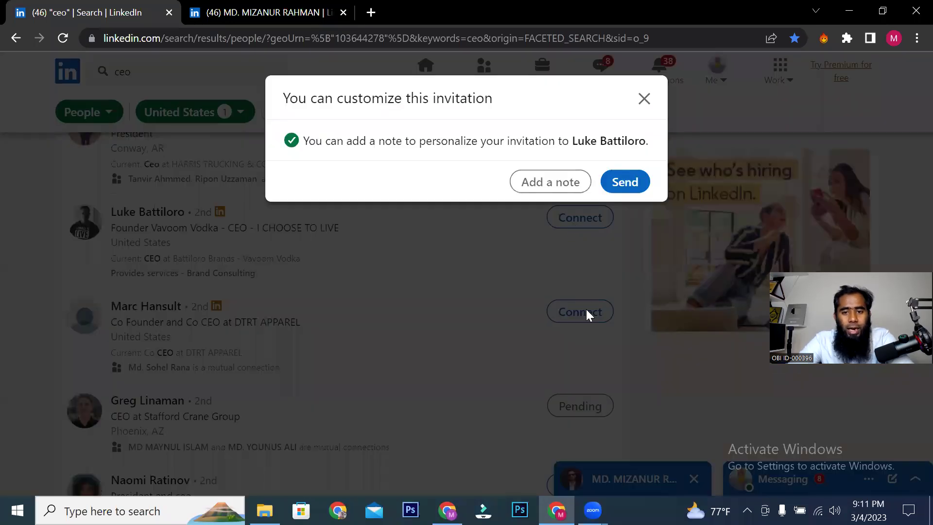
drag(324, 141, 568, 137)
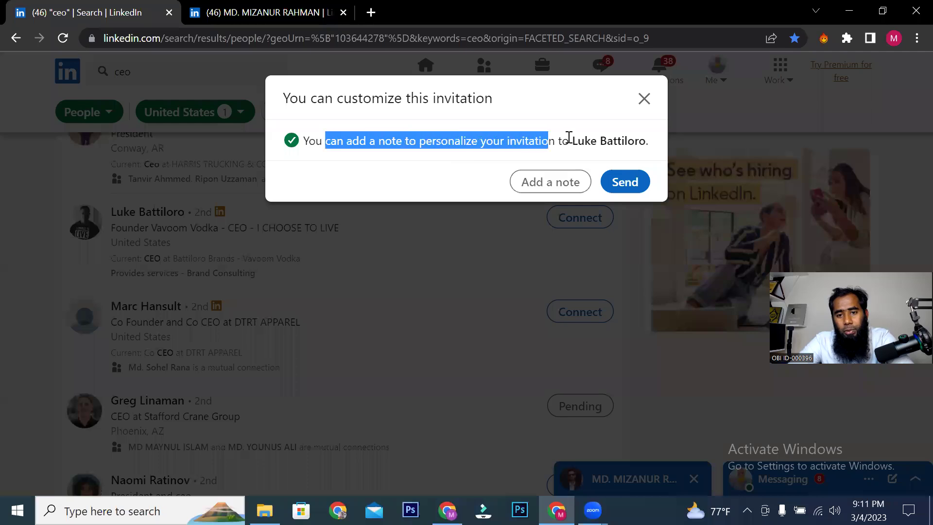
click(573, 181)
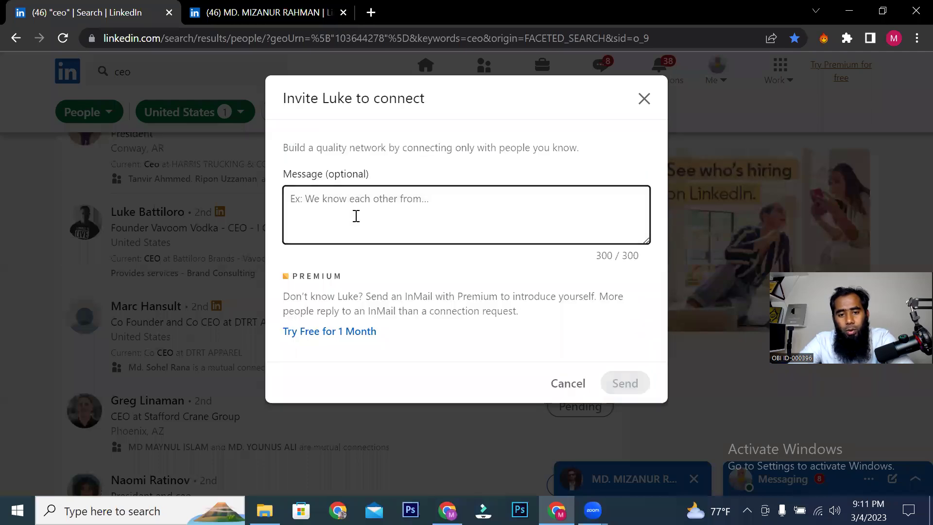
text(Hi)
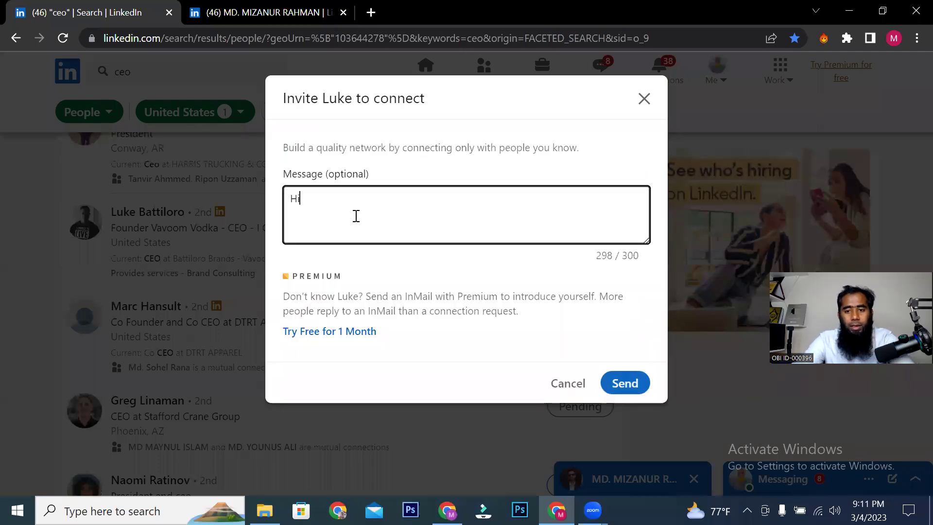
click(646, 388)
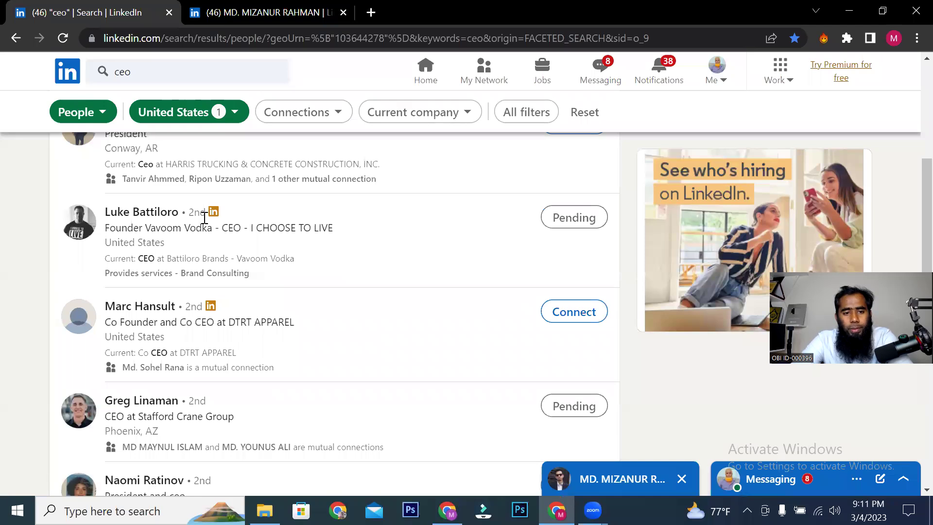
drag(196, 211, 182, 212)
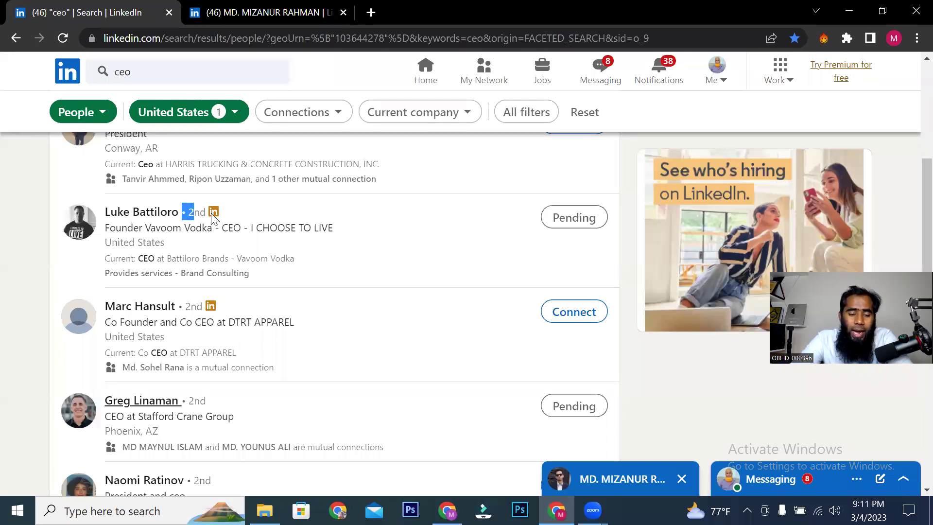
click(575, 313)
click(644, 98)
scroll(465, 341, up, 7)
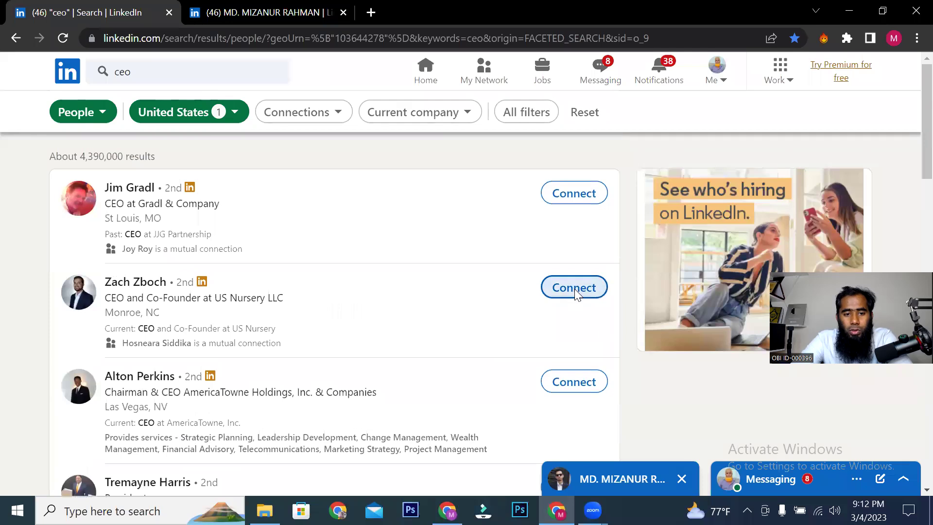
click(574, 287)
click(644, 99)
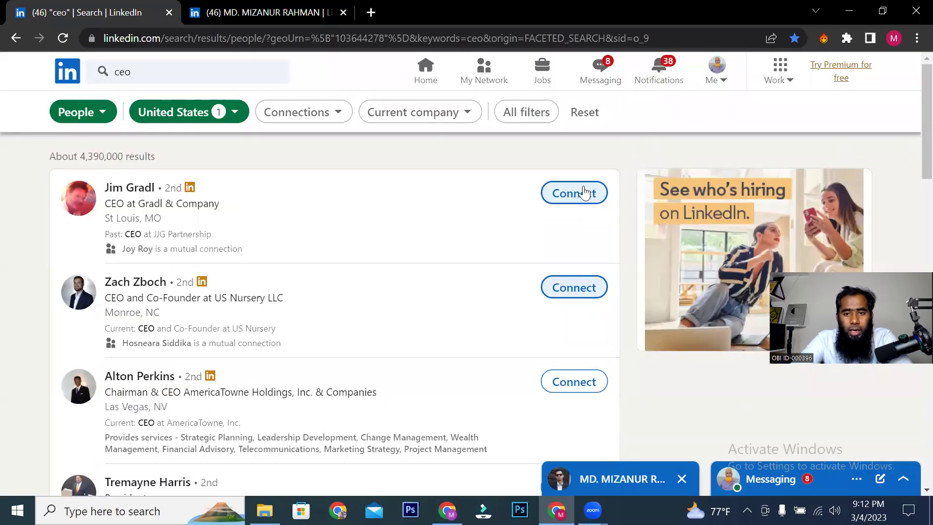
click(580, 192)
click(643, 100)
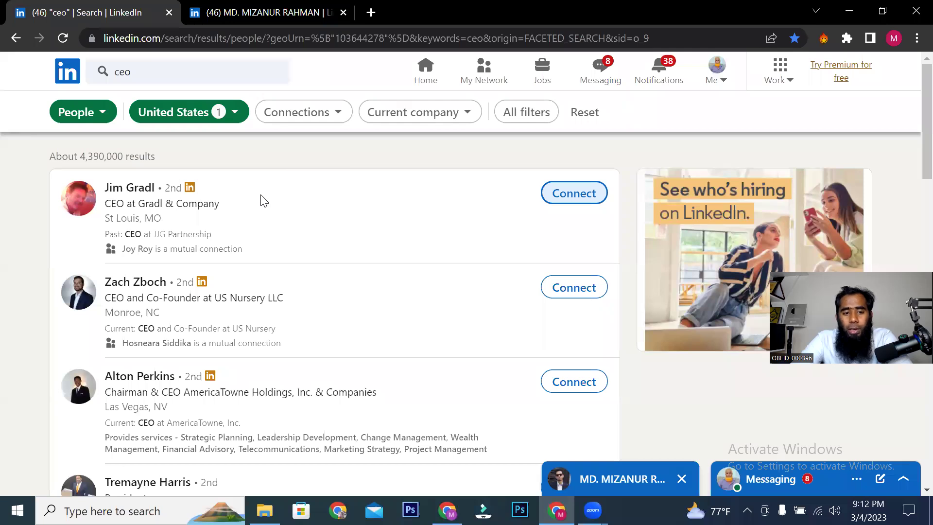
scroll(372, 245, down, 15)
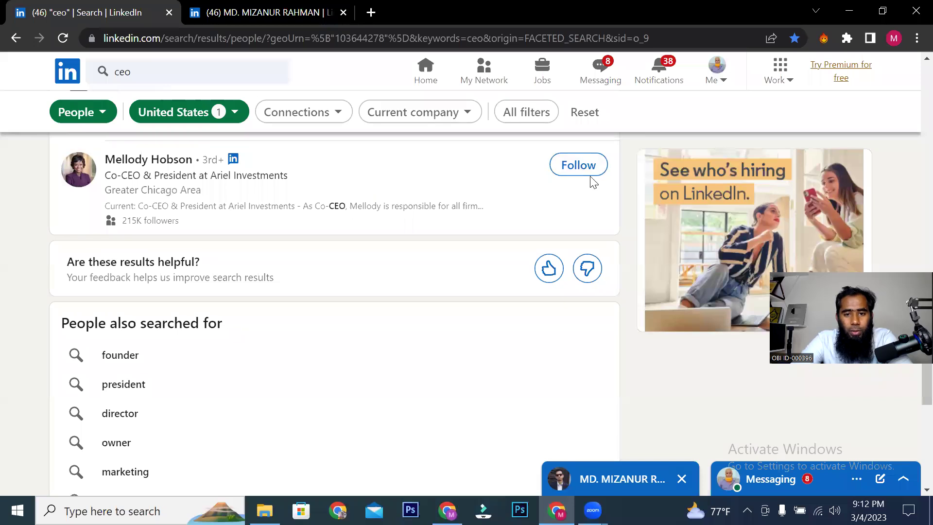
scroll(615, 211, up, 1)
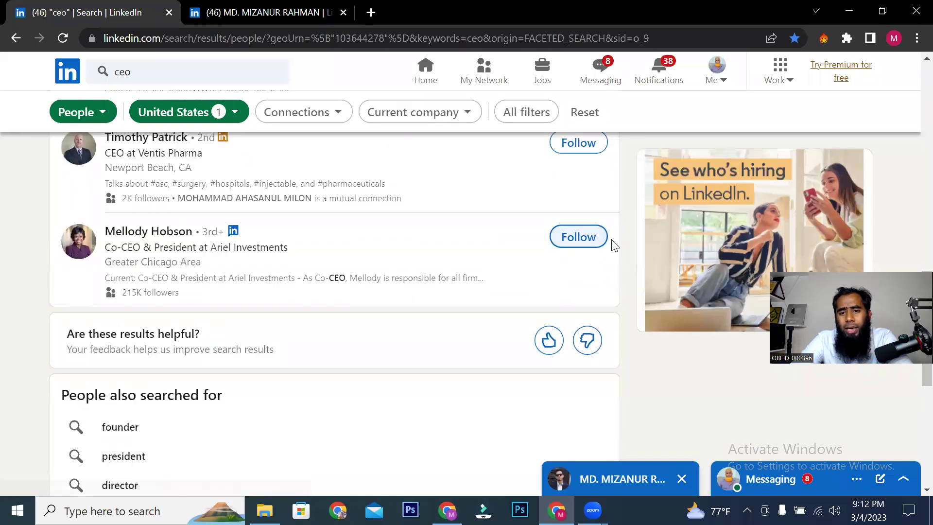
scroll(198, 271, up, 1)
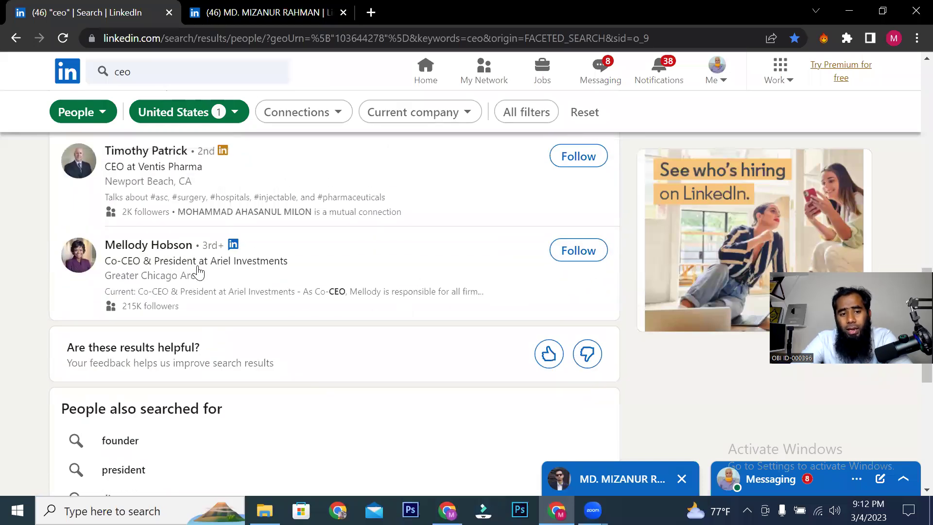
scroll(247, 273, up, 1)
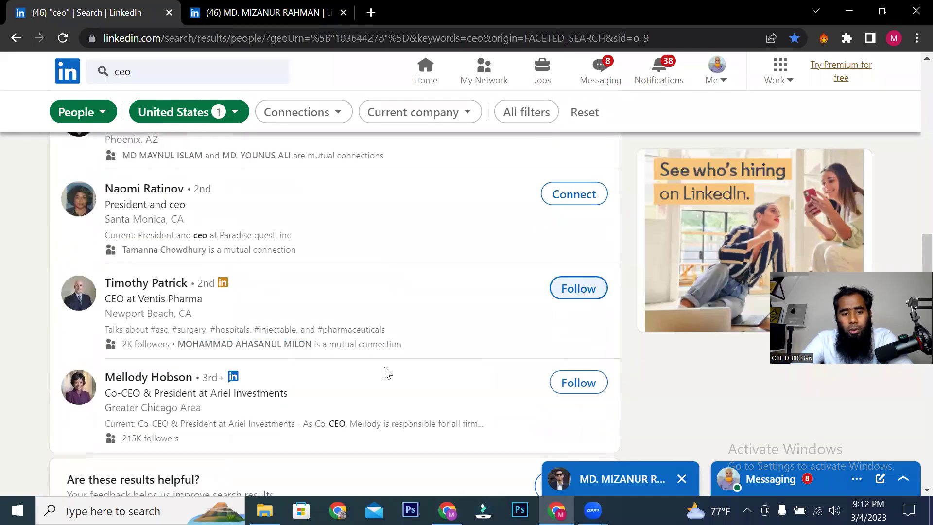
scroll(210, 290, up, 1)
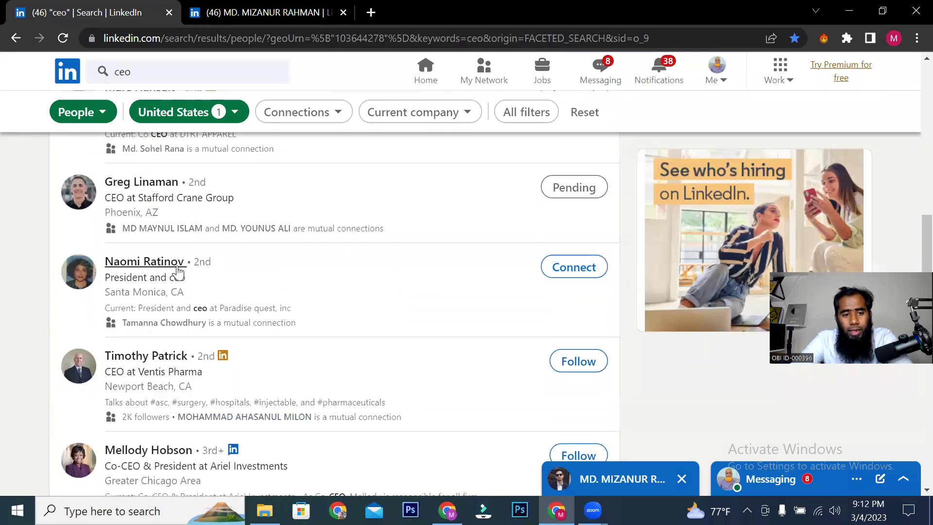
click(587, 266)
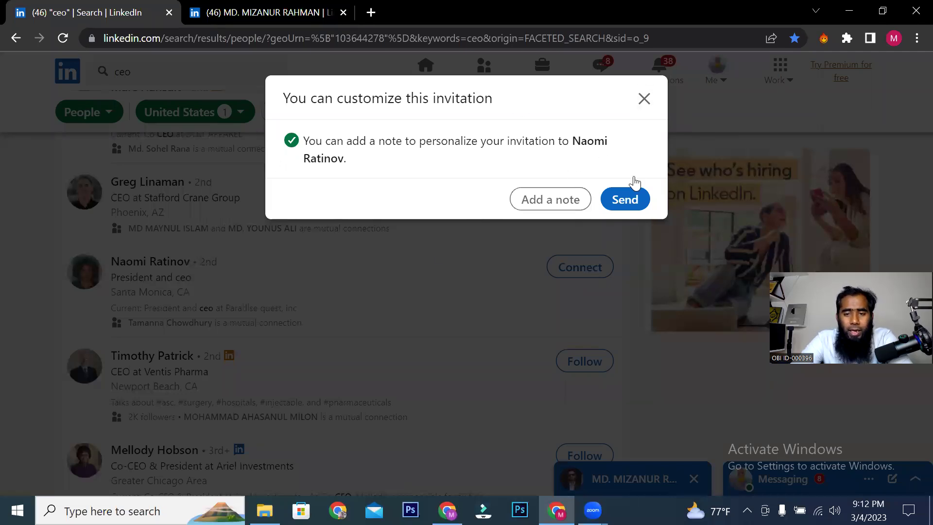
click(644, 98)
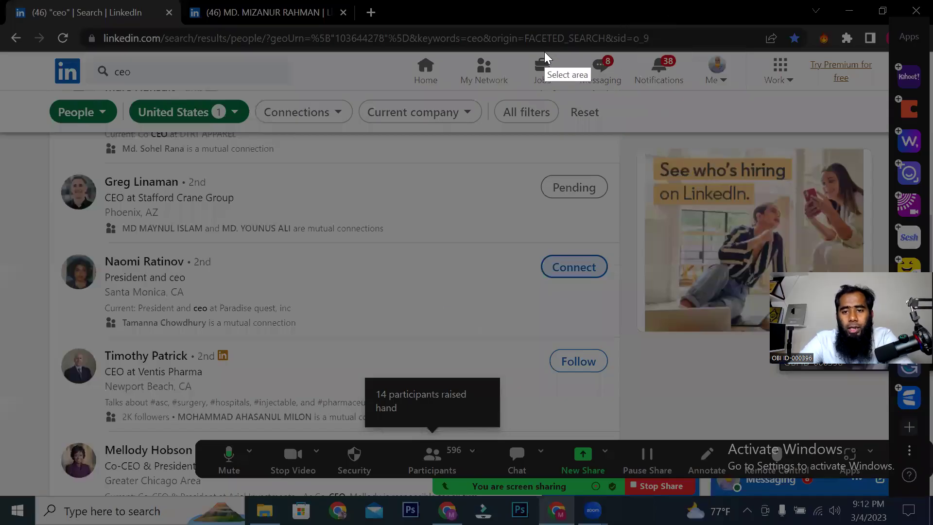
drag(544, 50, 896, 136)
click(907, 69)
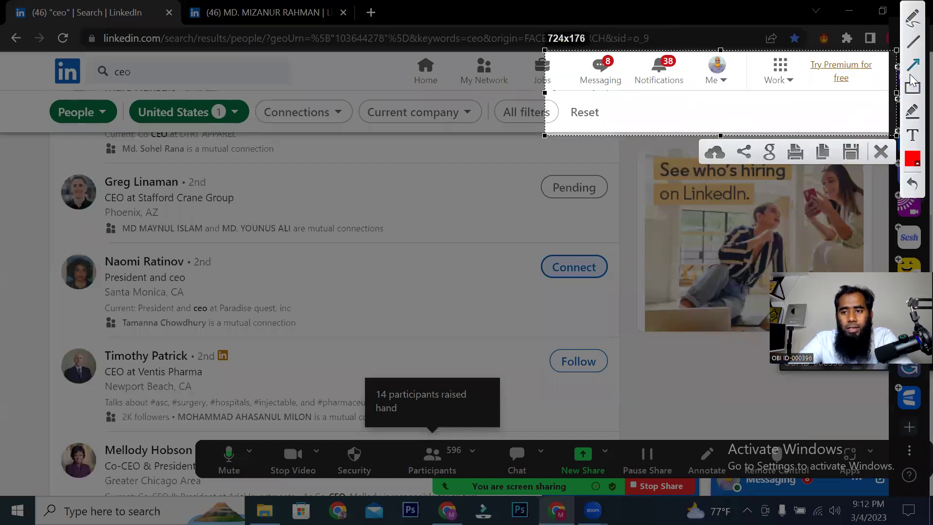
mouse_move(673, 107)
mouse_down()
mouse_move(828, 79)
mouse_move(807, 66)
mouse_move(855, 92)
mouse_move(806, 85)
mouse_up()
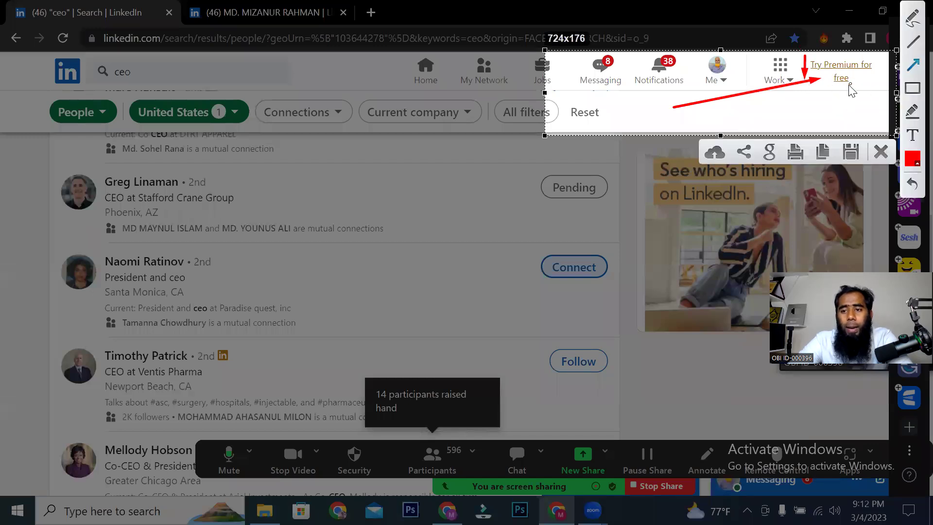
right_click(735, 100)
click(767, 194)
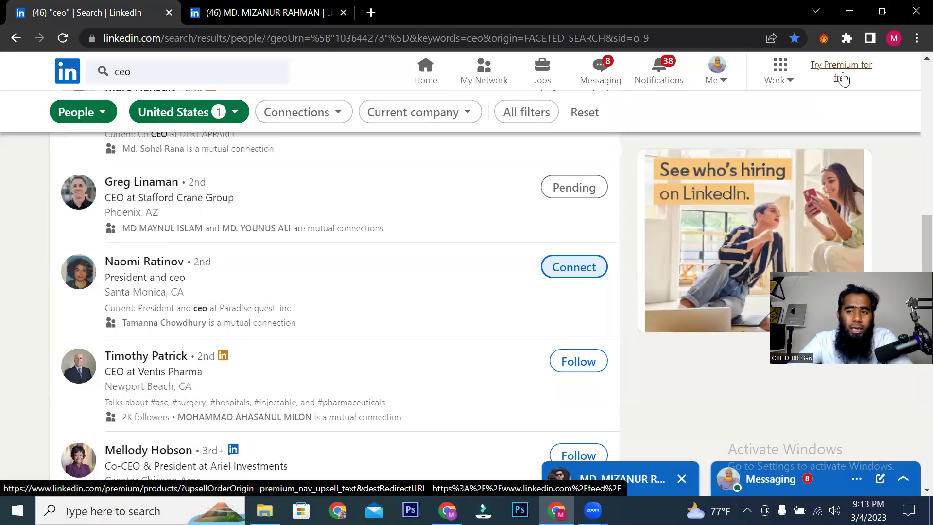
Step: Glance at the Premium free trial offer, then navigate back to the LinkedIn home feed
click(840, 77)
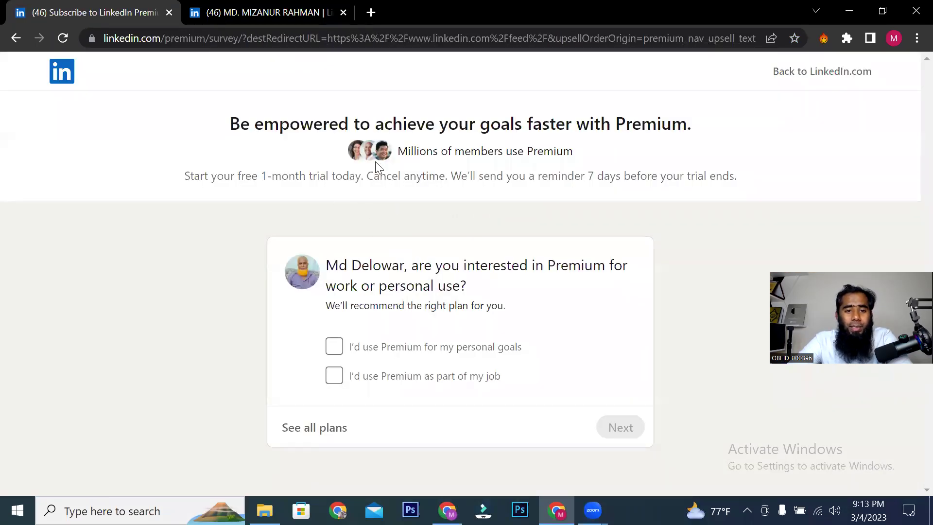
drag(330, 272, 544, 335)
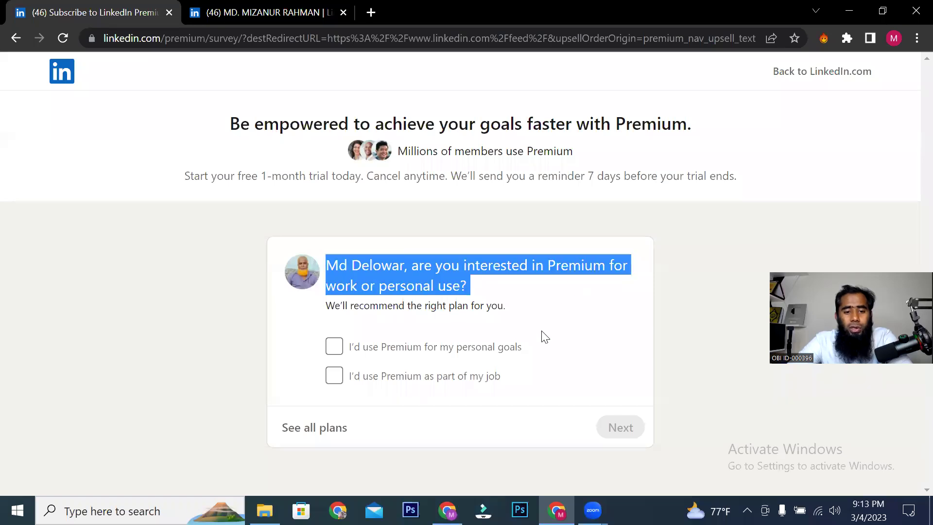
click(15, 41)
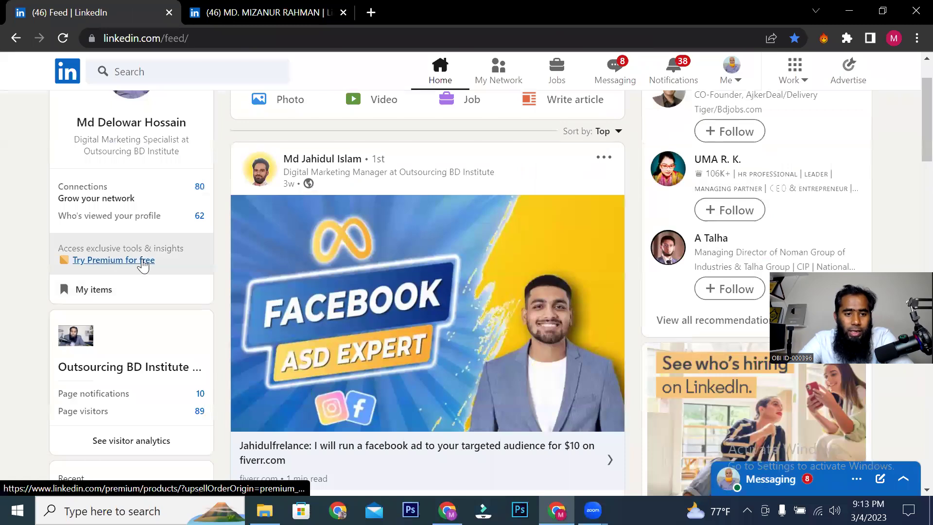
Step: Open Try Premium for free and highlight the 1-month trial, Cancel anytime and 7-day reminder terms
click(124, 261)
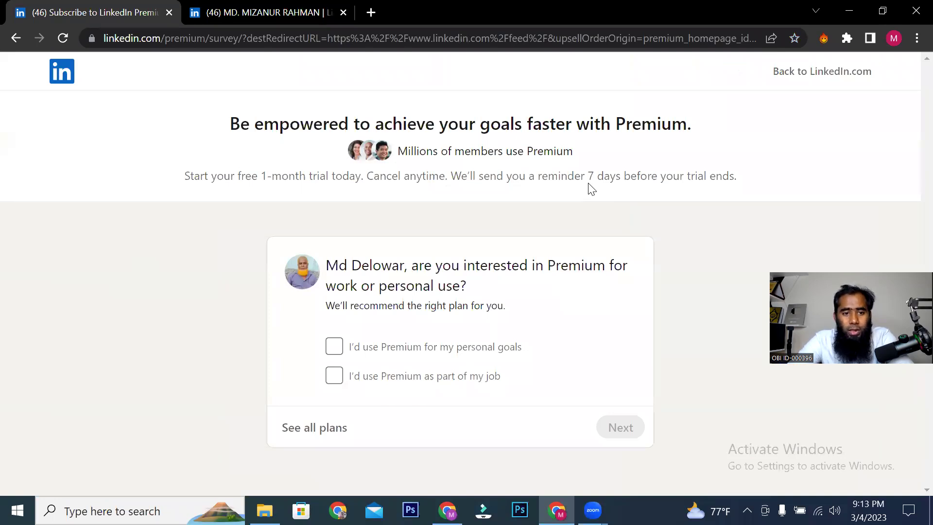
drag(211, 176, 423, 177)
drag(223, 176, 714, 167)
click(491, 187)
drag(389, 181, 452, 183)
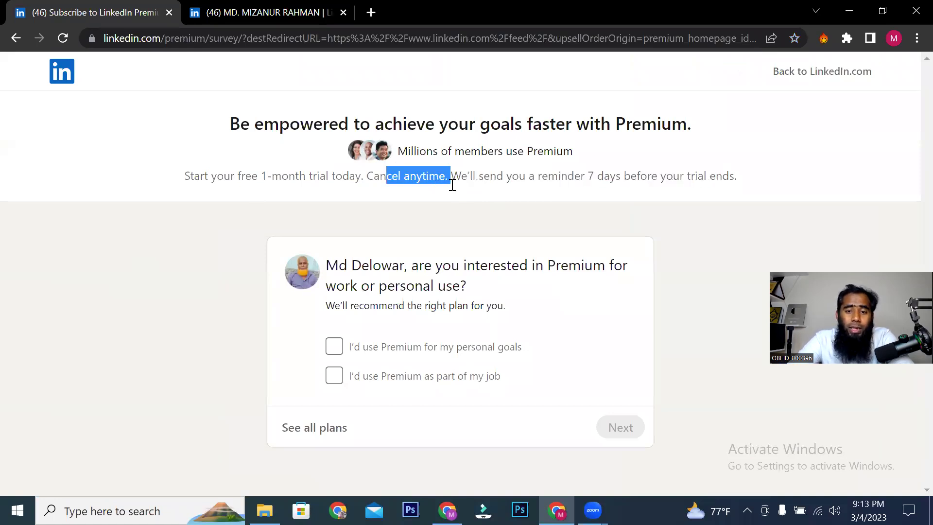
double_click(590, 176)
drag(621, 181, 674, 190)
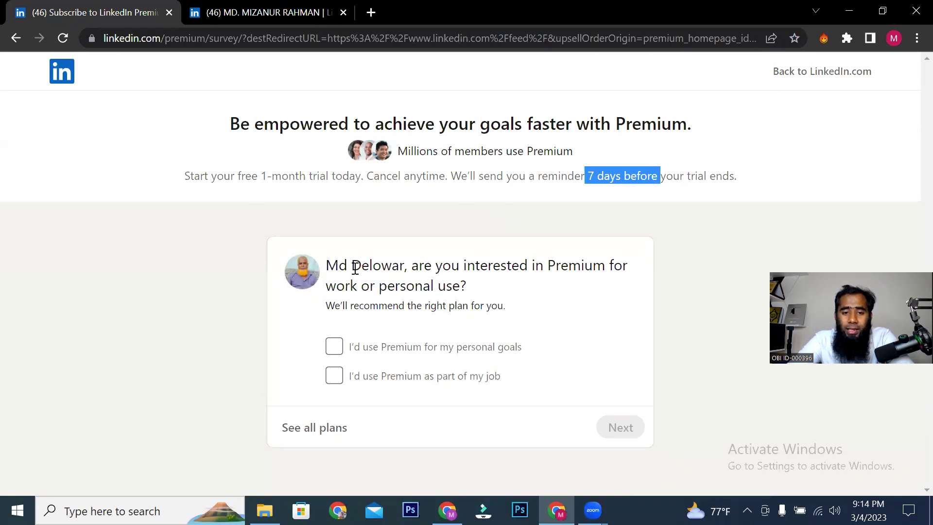
drag(333, 265, 440, 305)
click(494, 306)
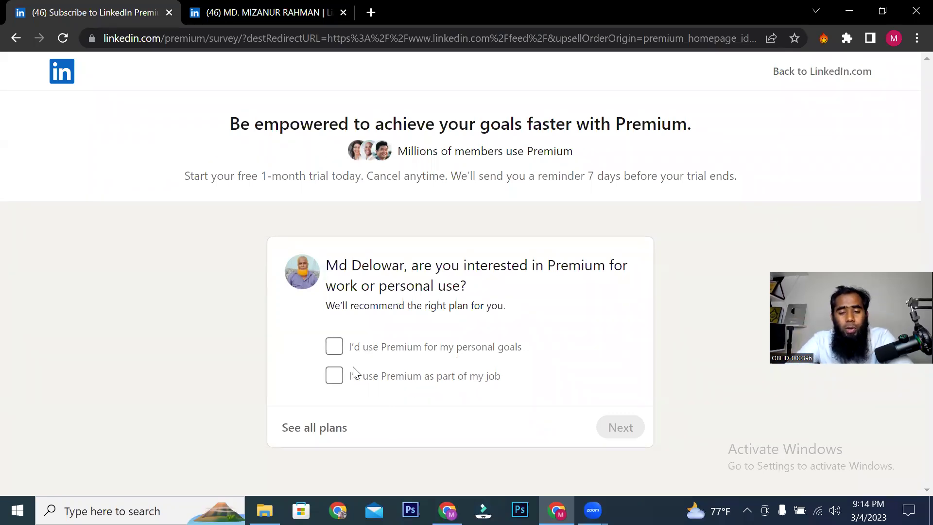
Step: Tick both the work and personal-goals survey options, then view all Premium plans
click(333, 378)
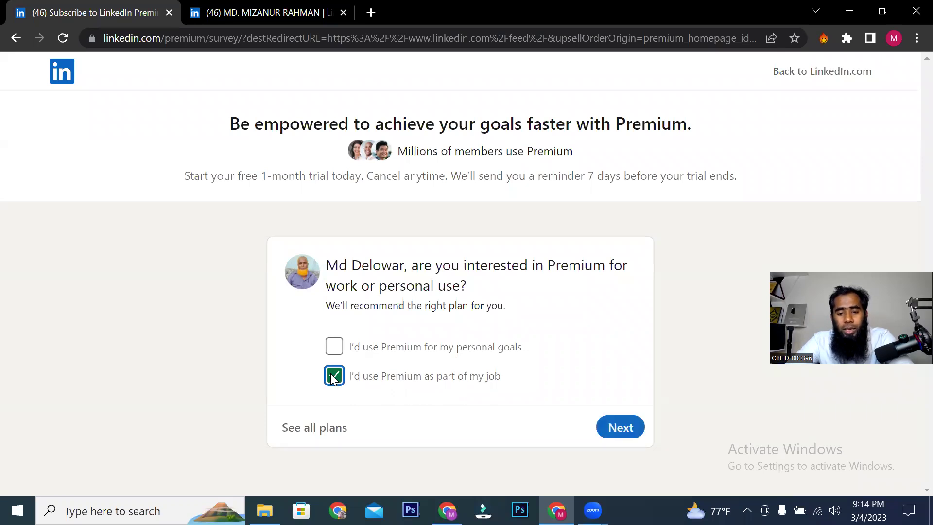
click(334, 346)
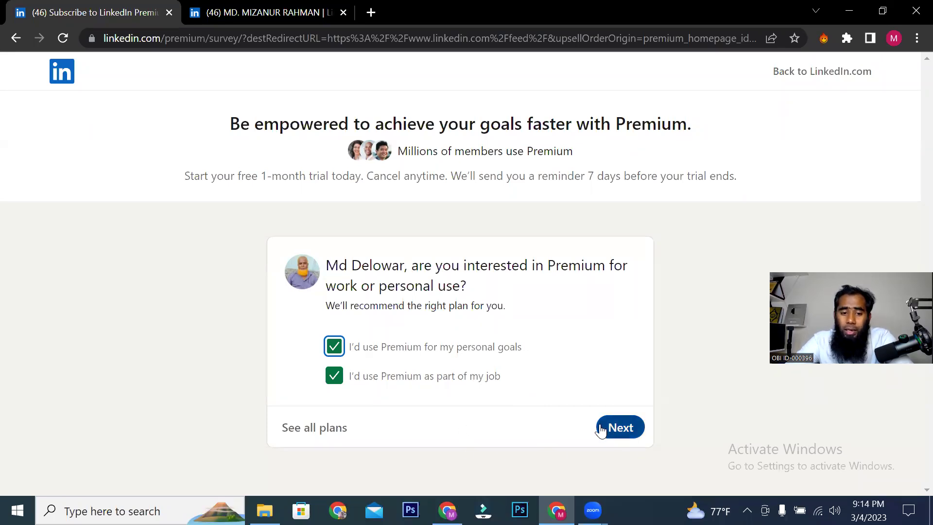
right_click(304, 430)
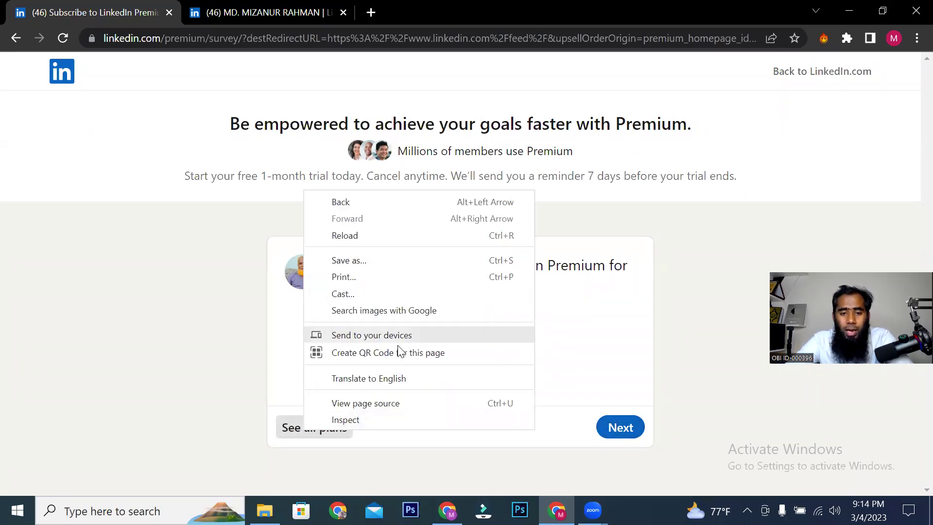
click(302, 432)
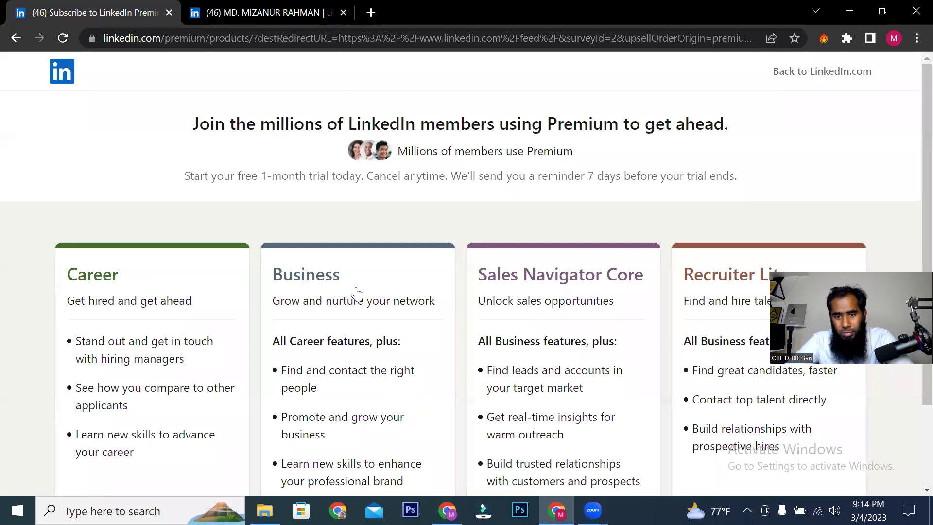
scroll(560, 289, down, 2)
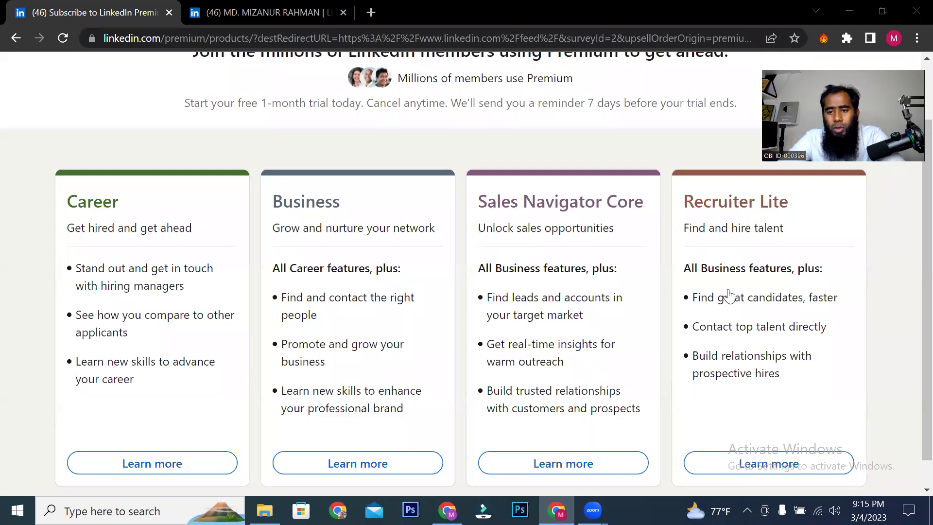
Step: Open Sales Navigator Core details and highlight the platform, 50 InMails, 365-day viewers, and unlimited browsing
scroll(739, 384, down, 1)
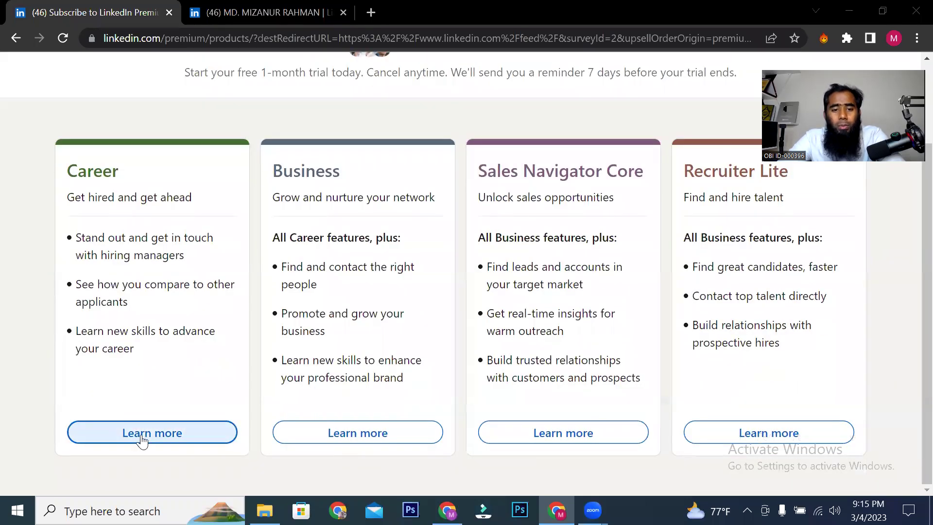
click(543, 438)
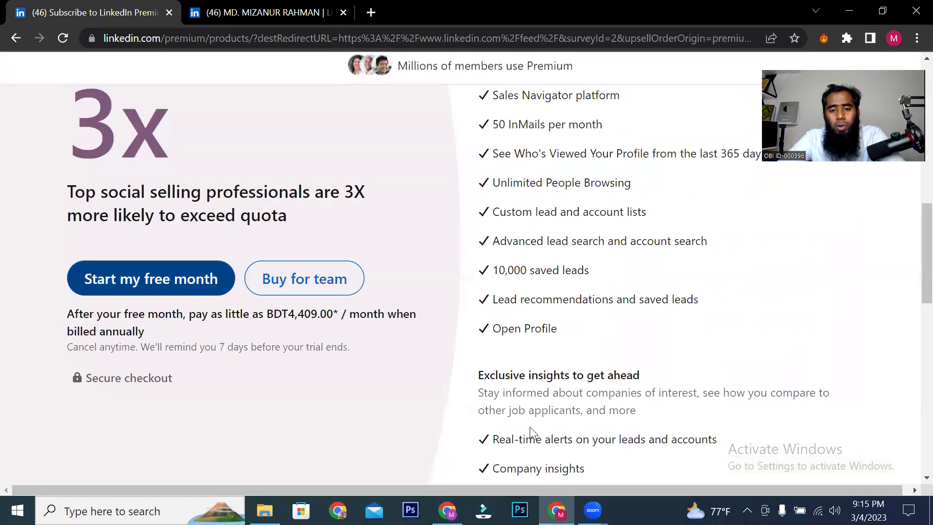
drag(482, 195, 656, 407)
scroll(588, 396, down, 3)
drag(519, 395, 619, 395)
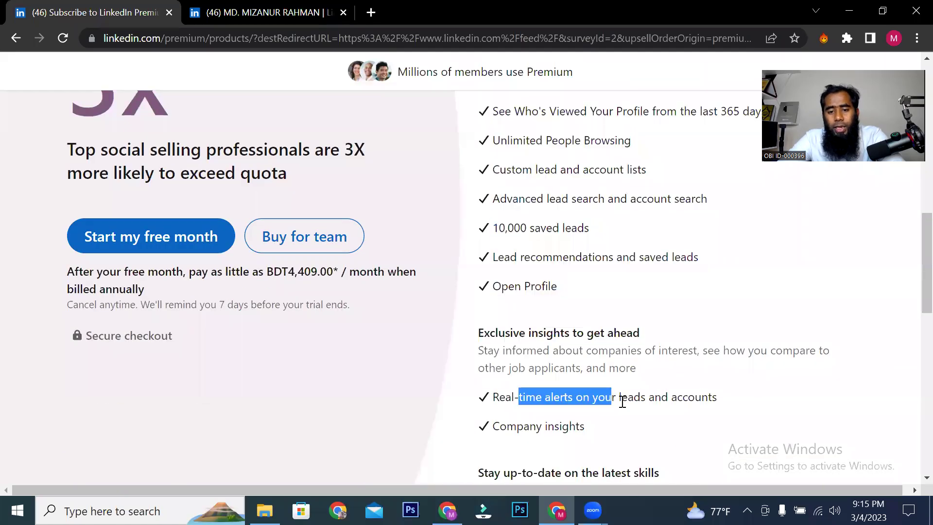
scroll(610, 418, up, 2)
drag(507, 125, 599, 133)
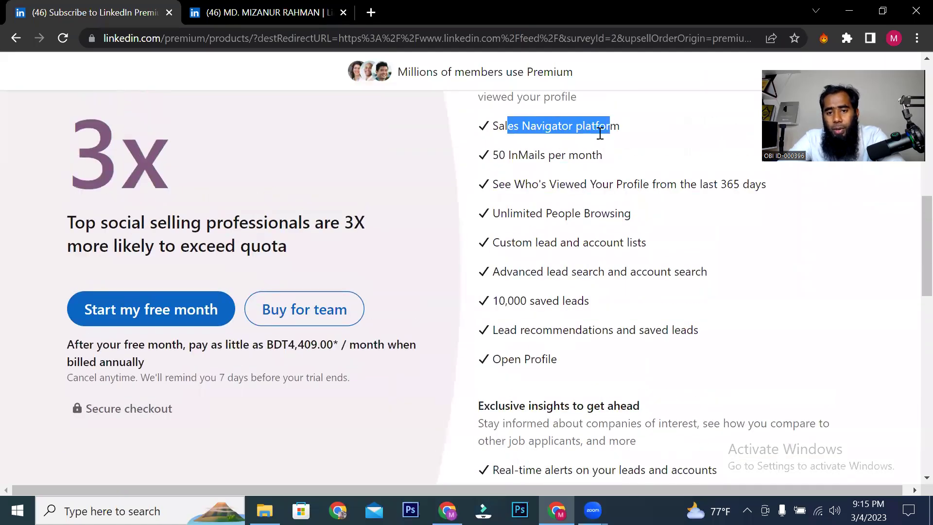
drag(507, 158, 626, 163)
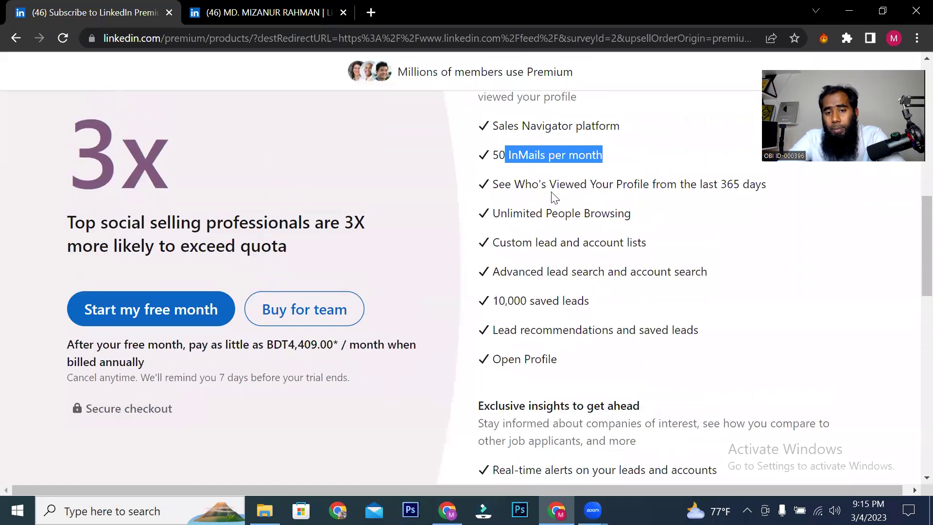
drag(496, 186, 754, 191)
drag(524, 215, 639, 221)
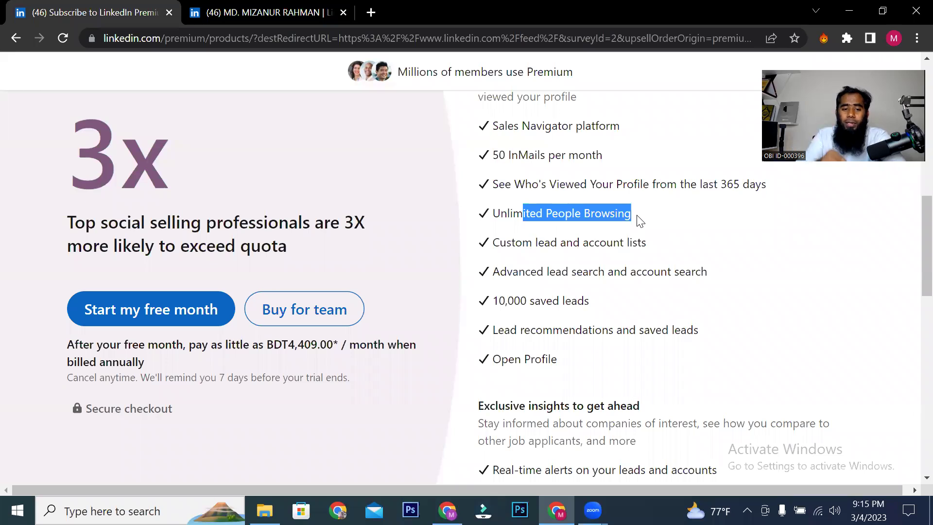
click(601, 219)
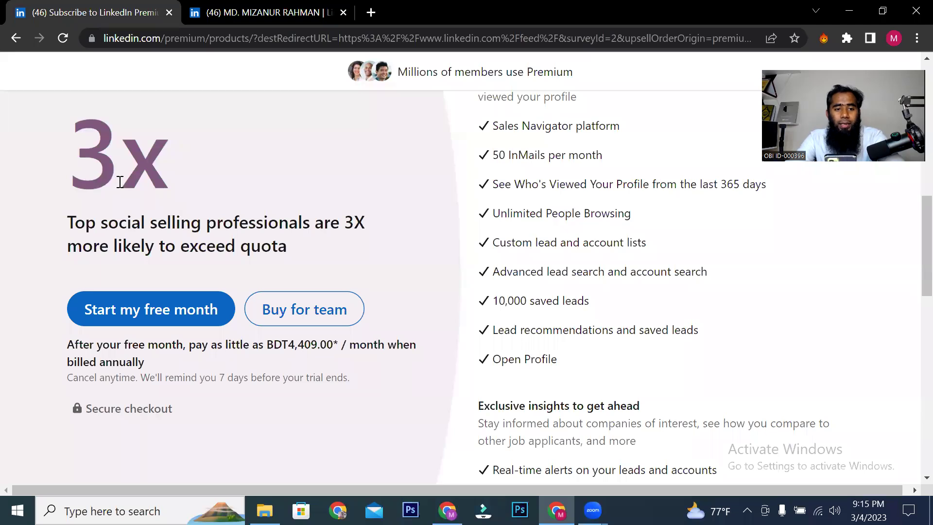
Step: Highlight the custom lists, advanced lead search, 10,000 saved leads, lead recommendations, and Open Profile features
drag(129, 224, 318, 227)
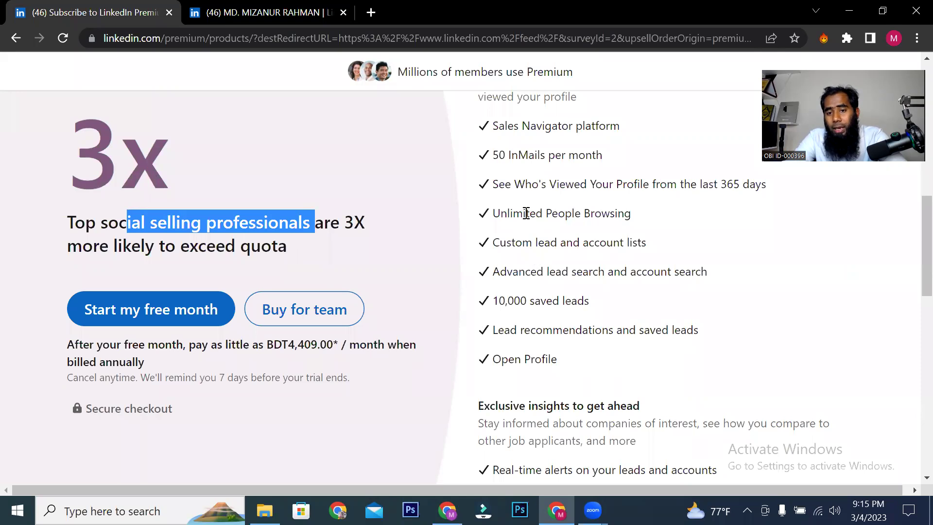
drag(526, 214, 587, 213)
drag(529, 243, 604, 237)
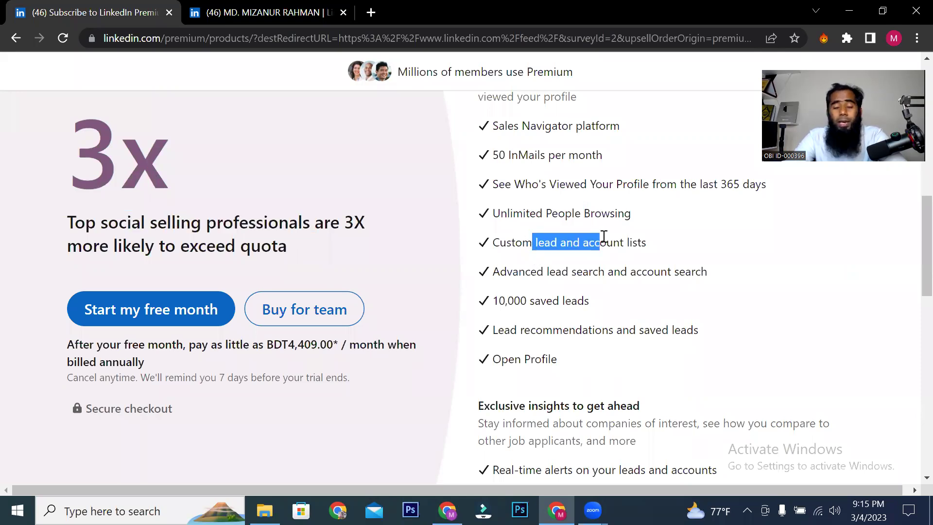
drag(542, 276, 599, 276)
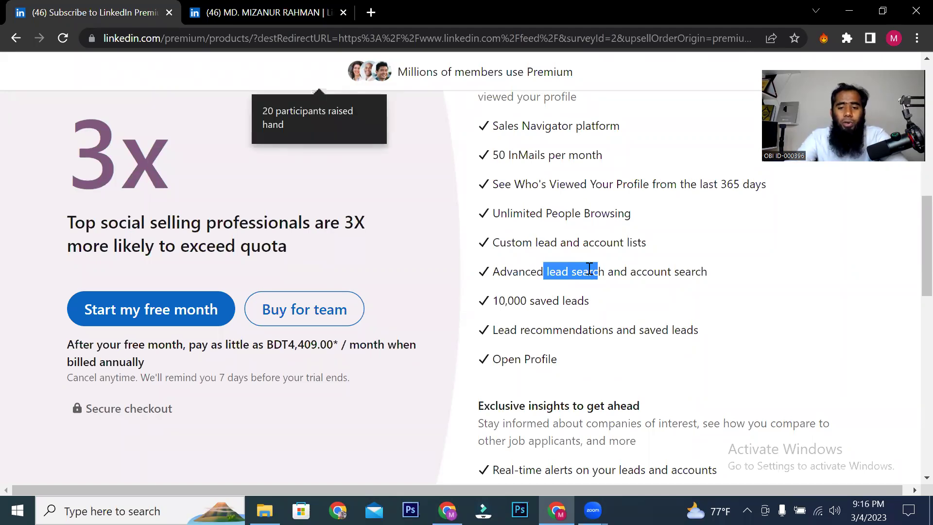
drag(506, 301, 560, 302)
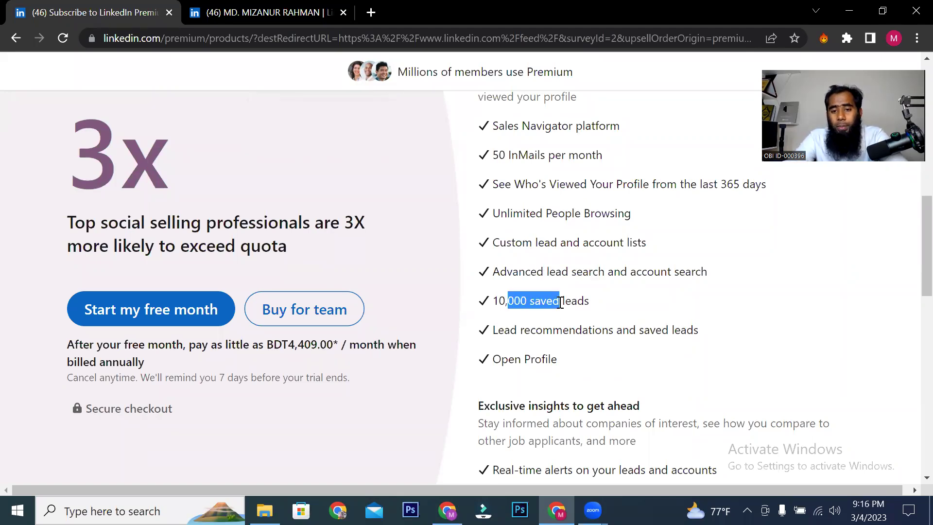
click(513, 302)
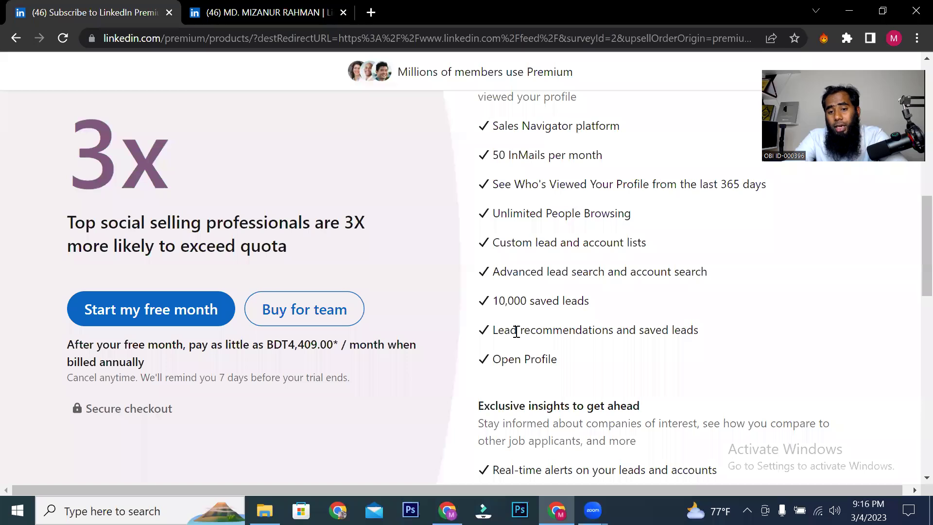
drag(517, 331, 601, 331)
drag(509, 360, 569, 364)
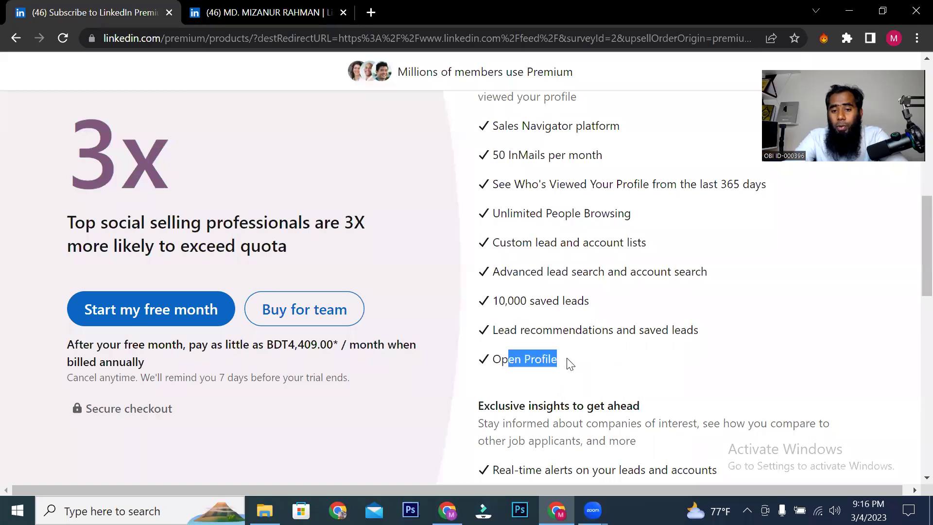
Step: Scroll further and highlight the LinkedIn Learning courses and Interview Preparation tools features
scroll(570, 363, down, 1)
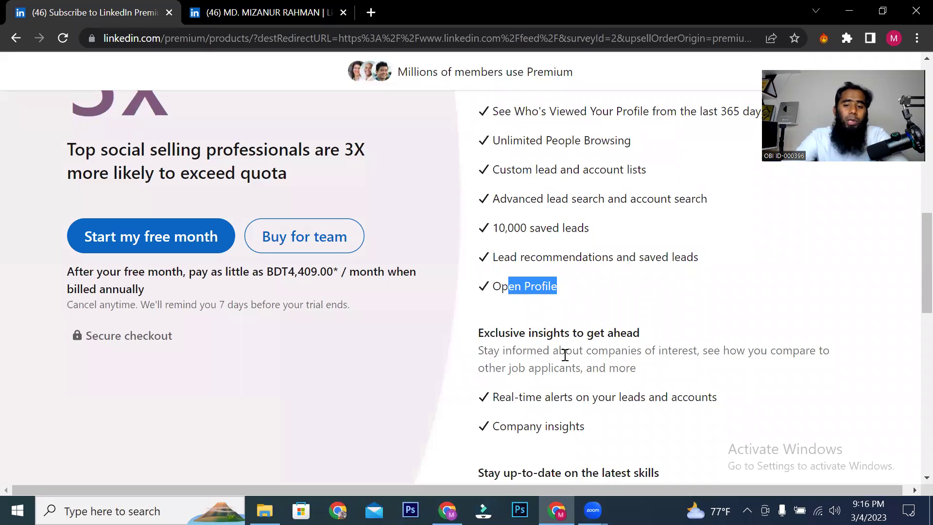
scroll(554, 347, down, 3)
drag(505, 300, 603, 305)
click(536, 305)
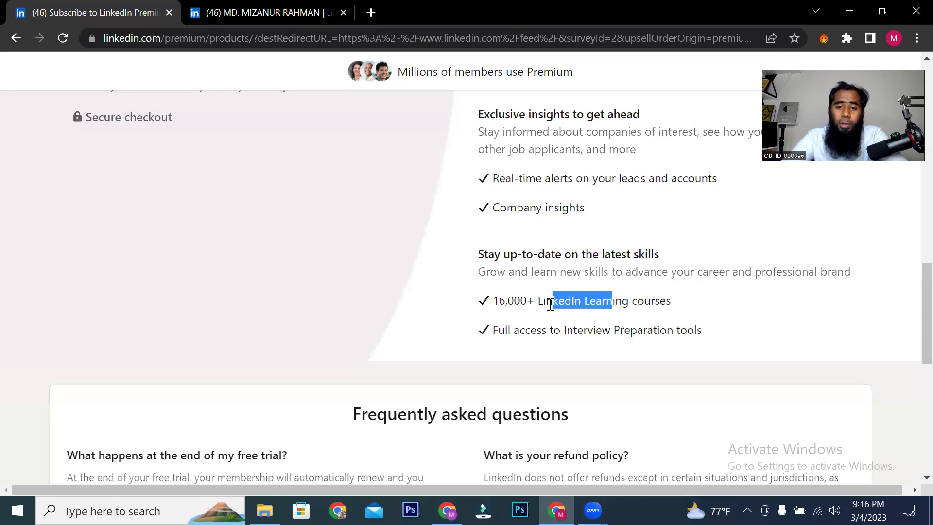
drag(516, 328, 662, 341)
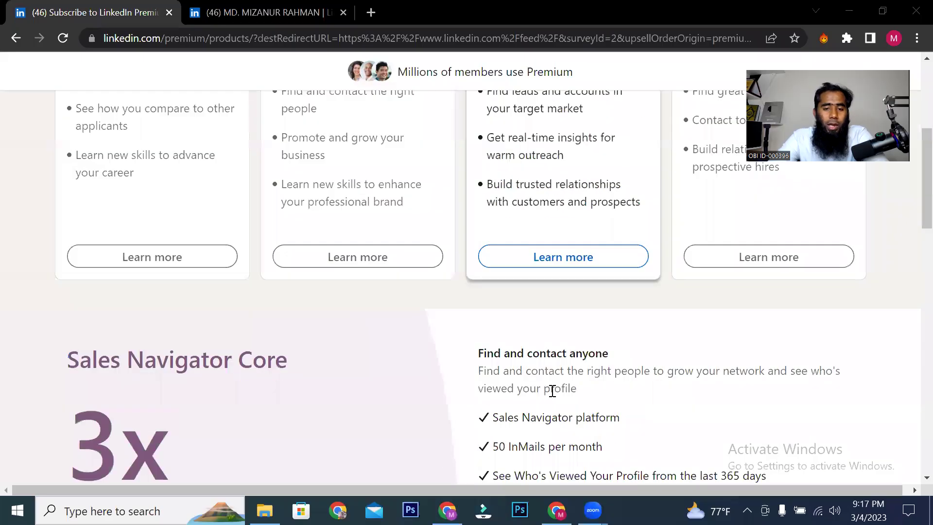
scroll(248, 387, down, 1)
scroll(476, 382, up, 4)
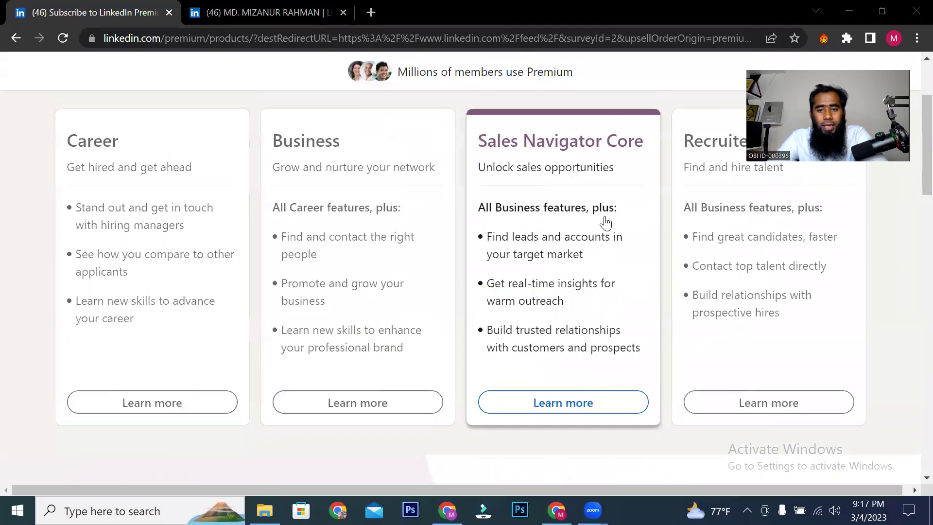
scroll(606, 223, down, 1)
scroll(606, 223, down, 1)
scroll(605, 223, down, 6)
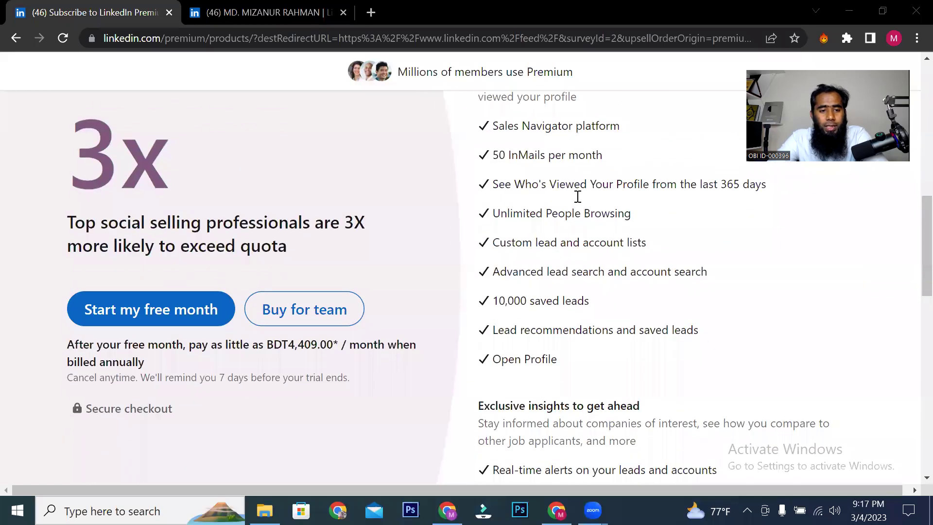
drag(141, 228, 363, 252)
scroll(142, 266, down, 1)
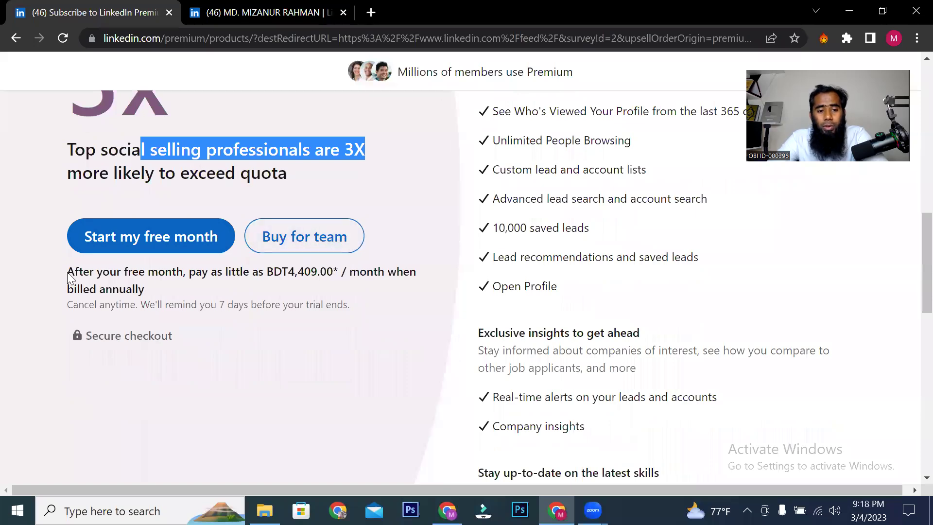
drag(70, 270, 160, 274)
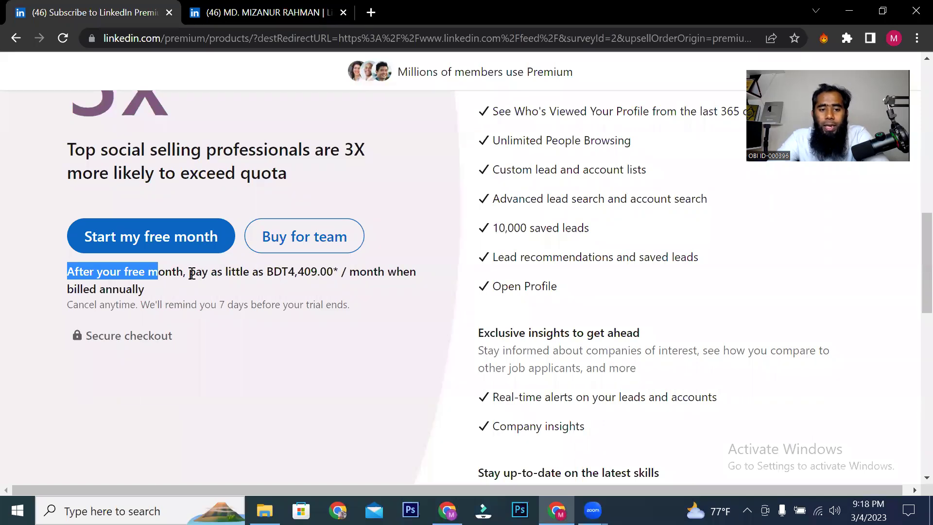
drag(192, 273, 253, 275)
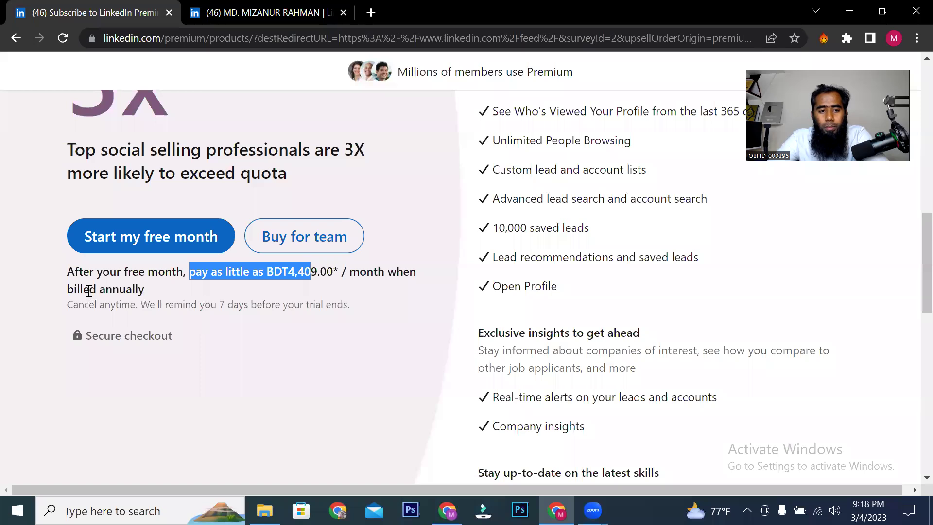
drag(89, 291, 141, 288)
drag(350, 273, 408, 278)
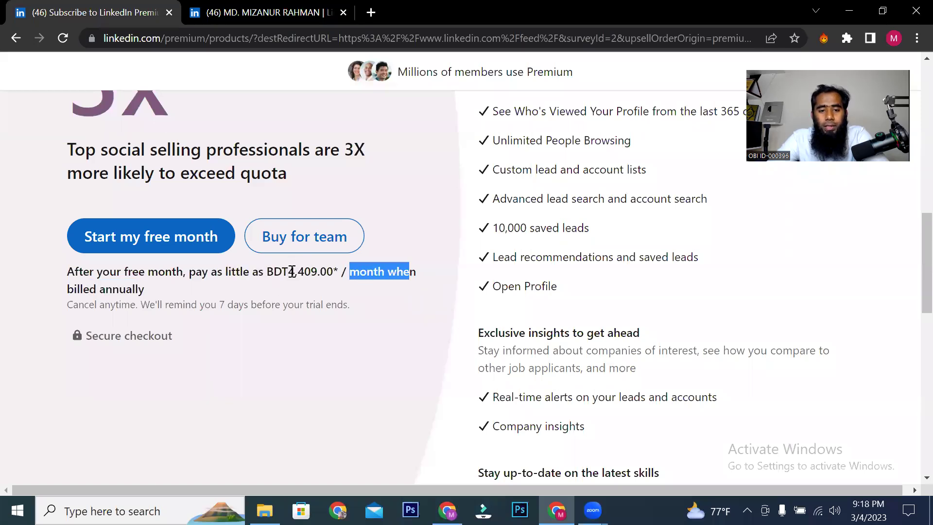
drag(292, 271, 309, 274)
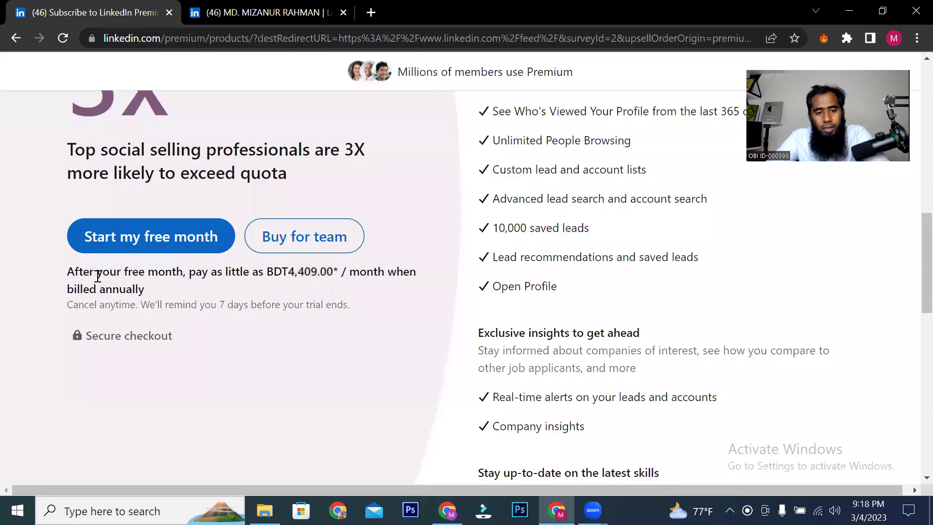
drag(86, 274, 378, 272)
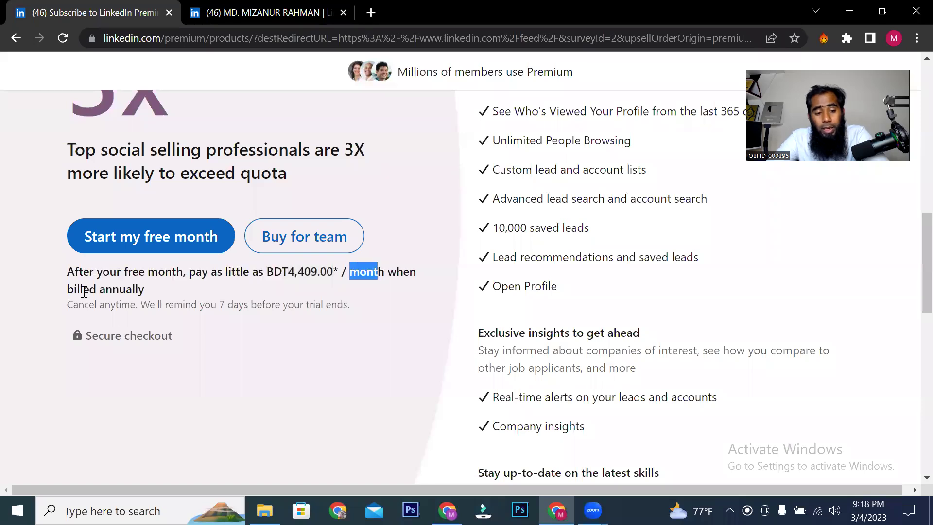
drag(157, 290, 69, 287)
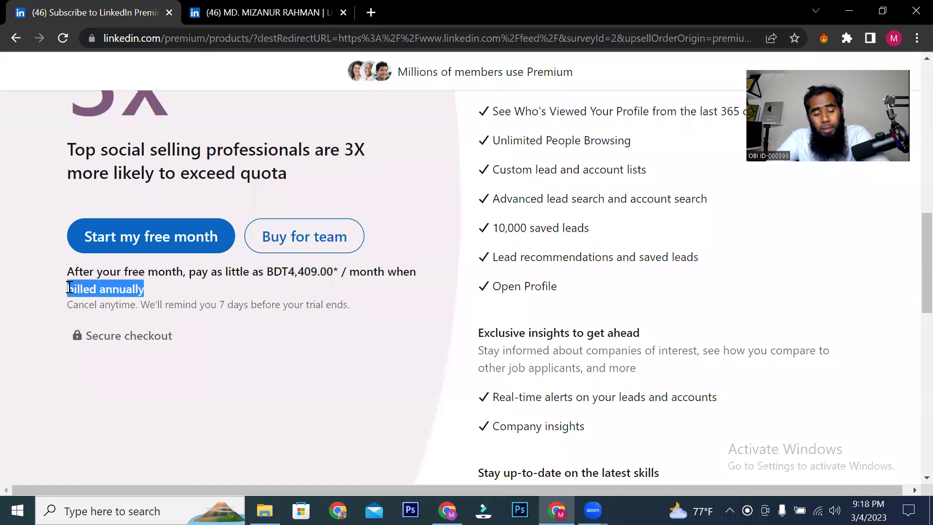
drag(326, 272, 276, 273)
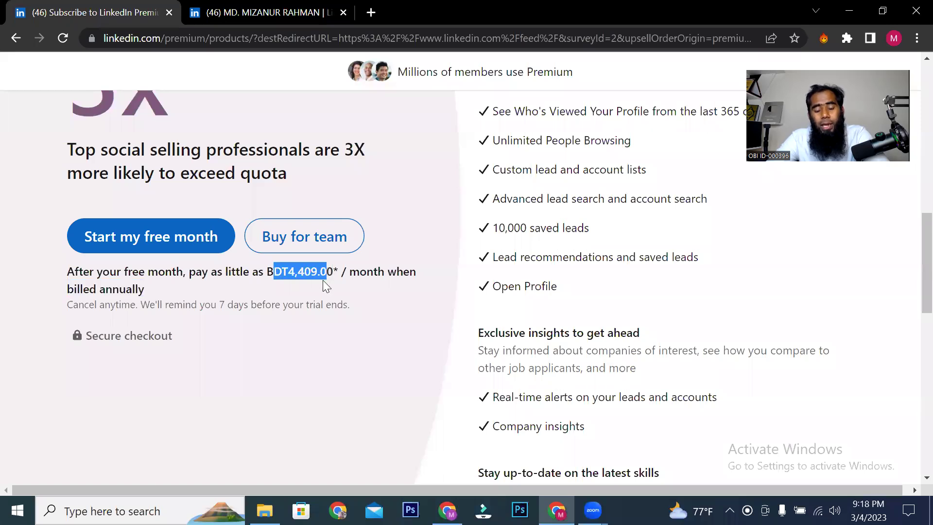
click(323, 273)
drag(356, 271, 246, 289)
click(286, 243)
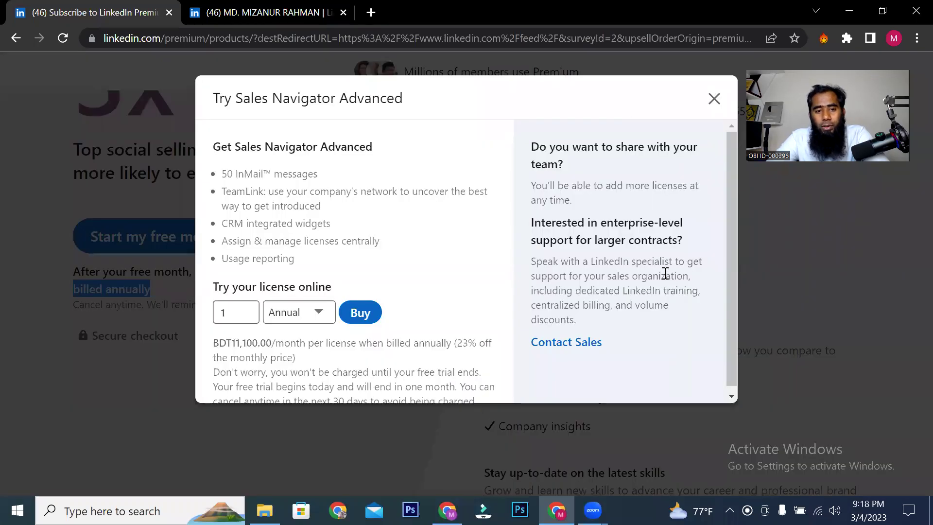
Step: Switch the single Sales Navigator license to Monthly billing and review the BDT11,100.00 price
drag(230, 147, 369, 147)
drag(233, 176, 288, 175)
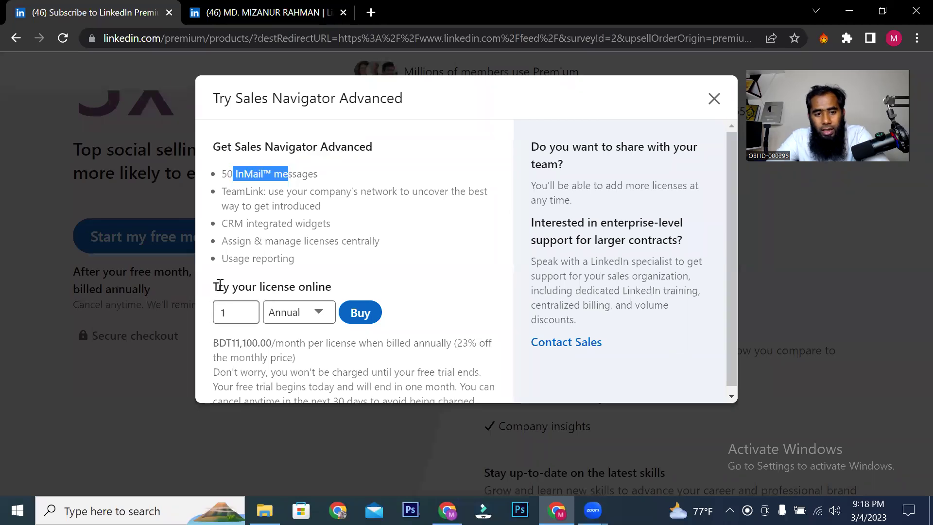
drag(222, 286, 311, 286)
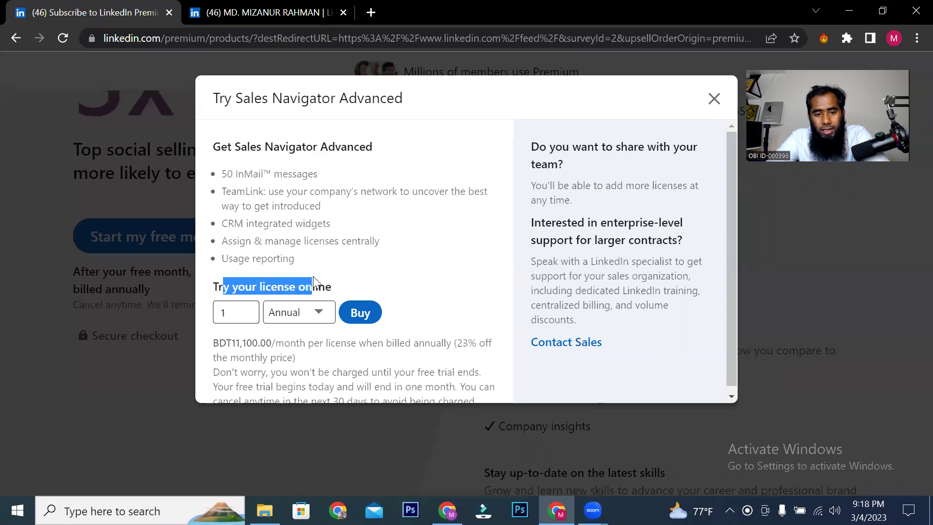
click(248, 310)
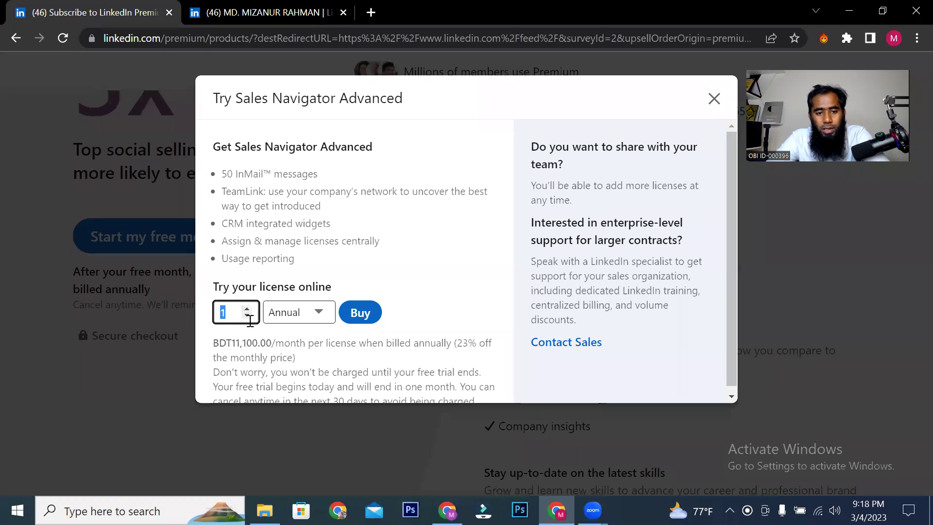
click(325, 314)
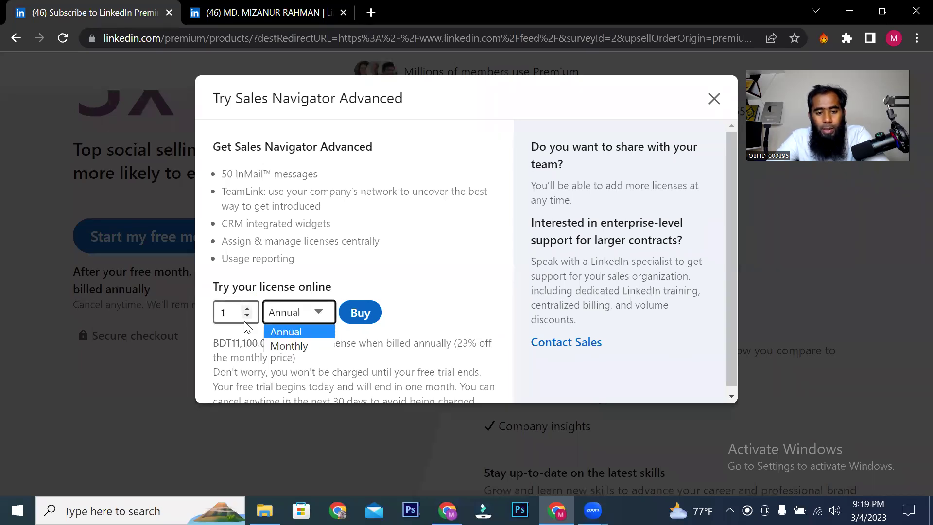
click(294, 347)
scroll(335, 335, down, 1)
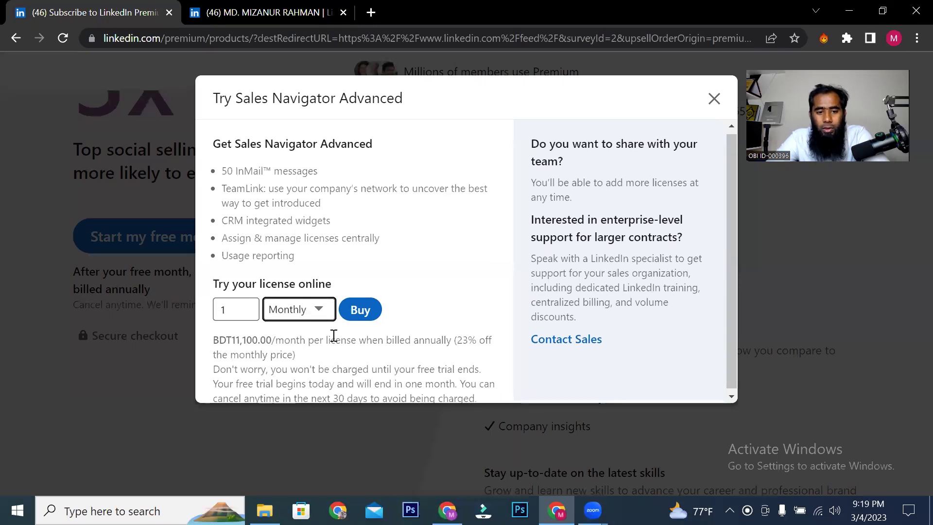
drag(215, 337, 451, 342)
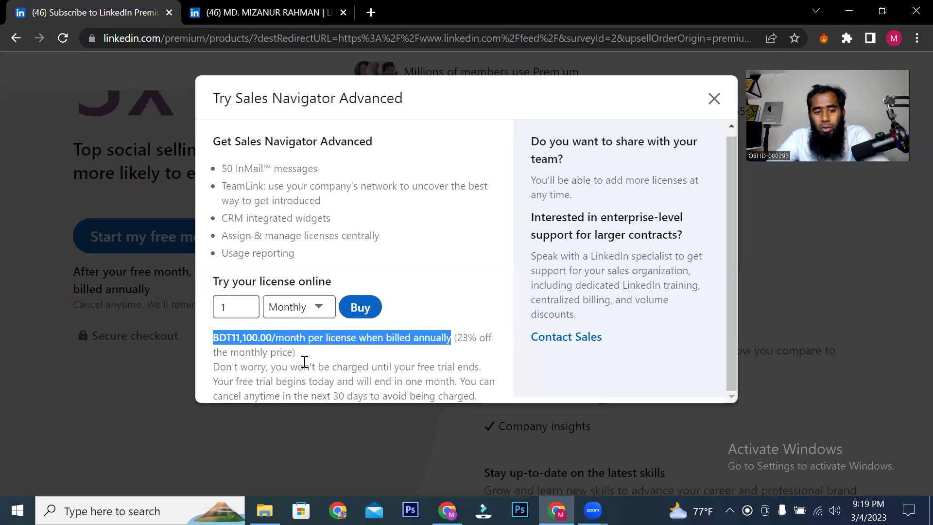
drag(223, 353, 280, 353)
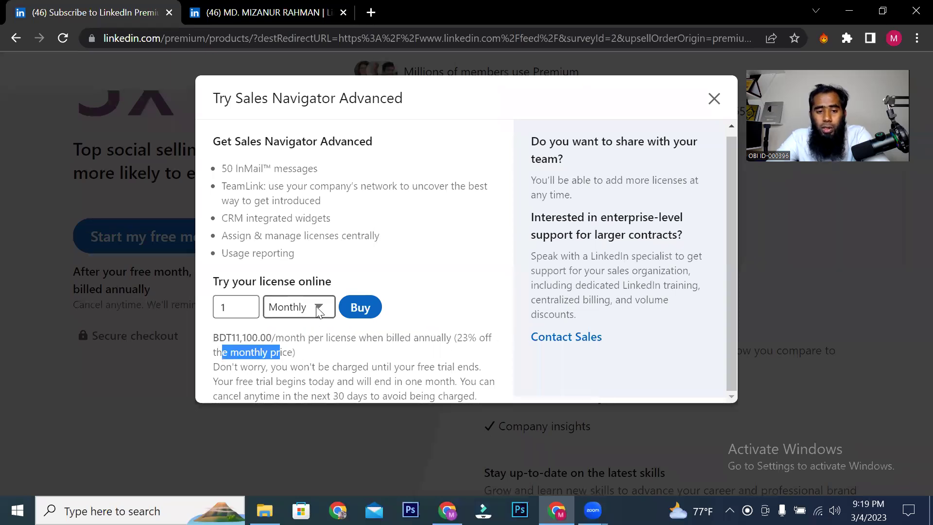
Step: Toggle billing to Annual and back to Monthly, then proceed to buy the license
click(319, 310)
click(301, 326)
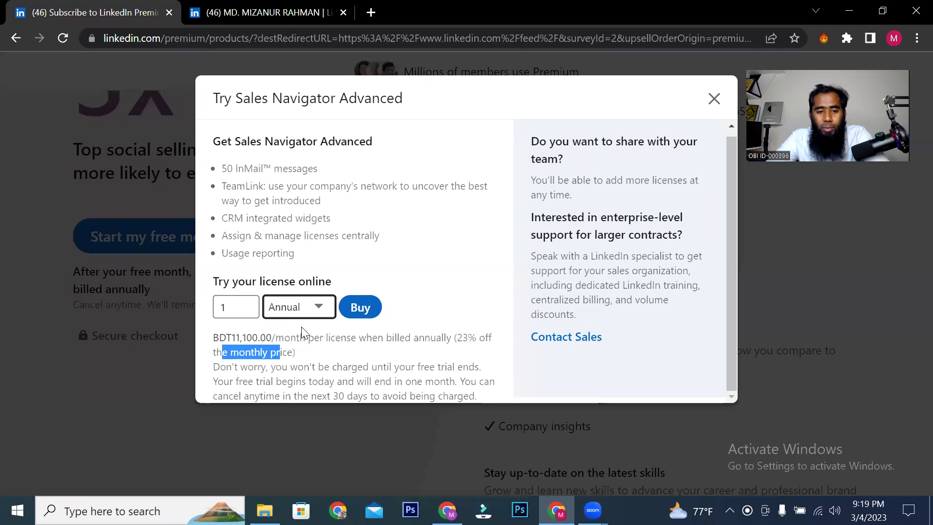
click(387, 338)
click(242, 309)
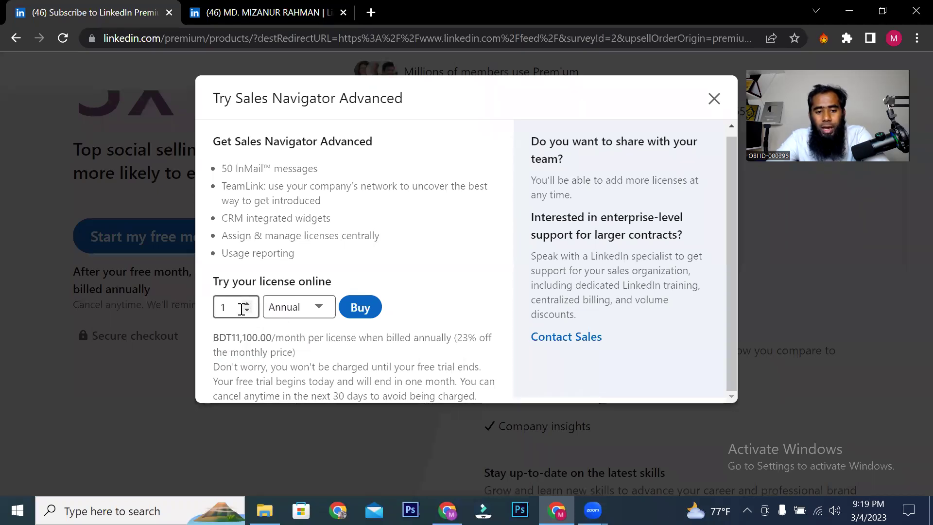
click(282, 311)
click(298, 339)
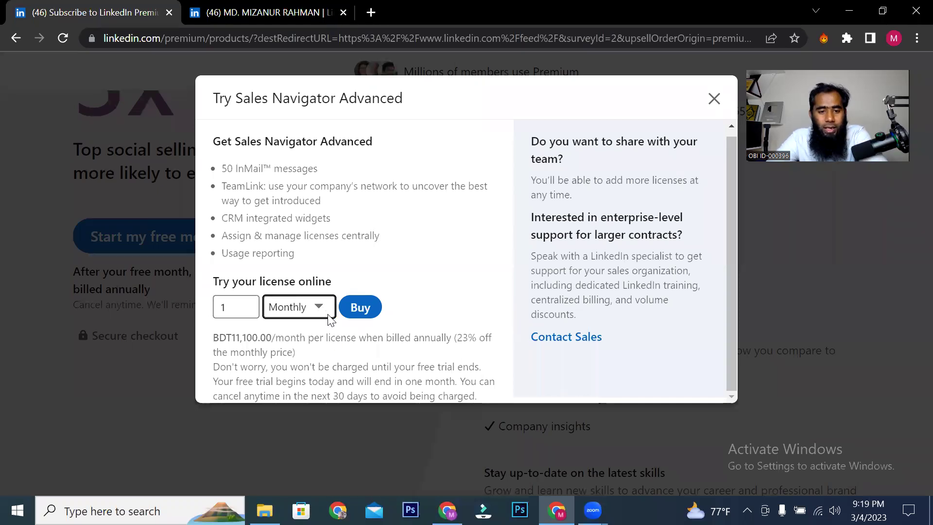
click(240, 385)
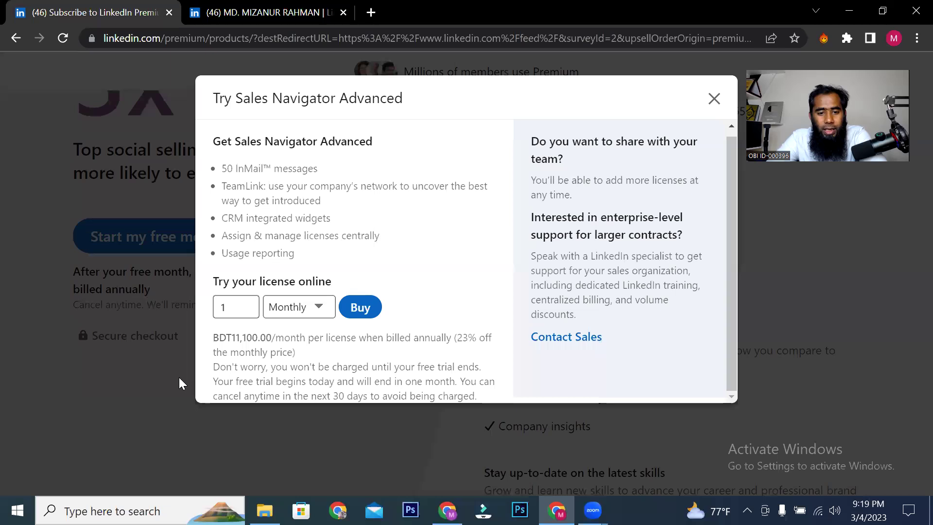
drag(236, 384, 425, 399)
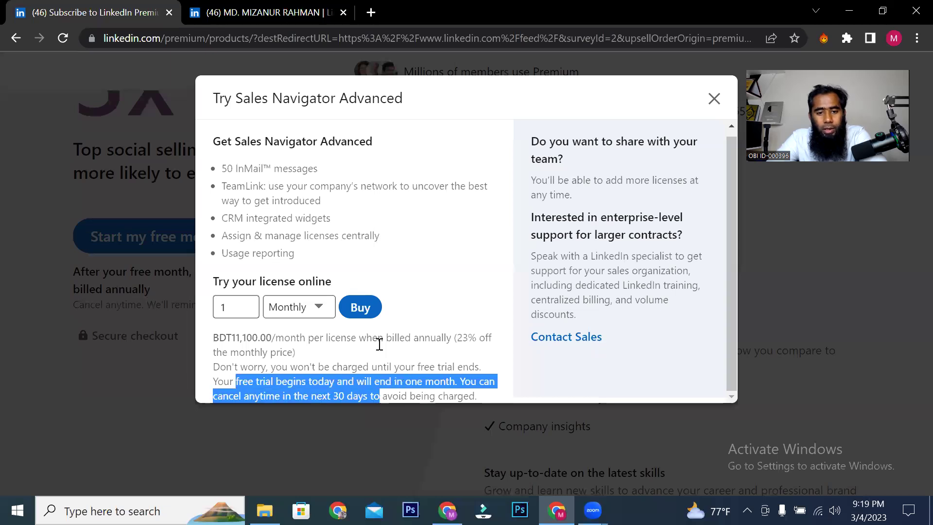
click(361, 308)
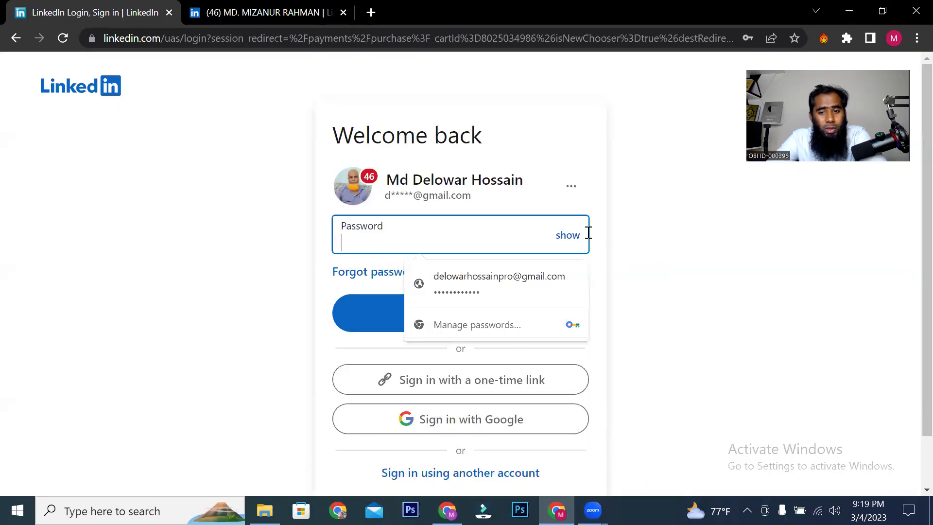
Step: Return to the Premium survey, uncheck both usage options, and switch to the connection's profile tab
click(7, 39)
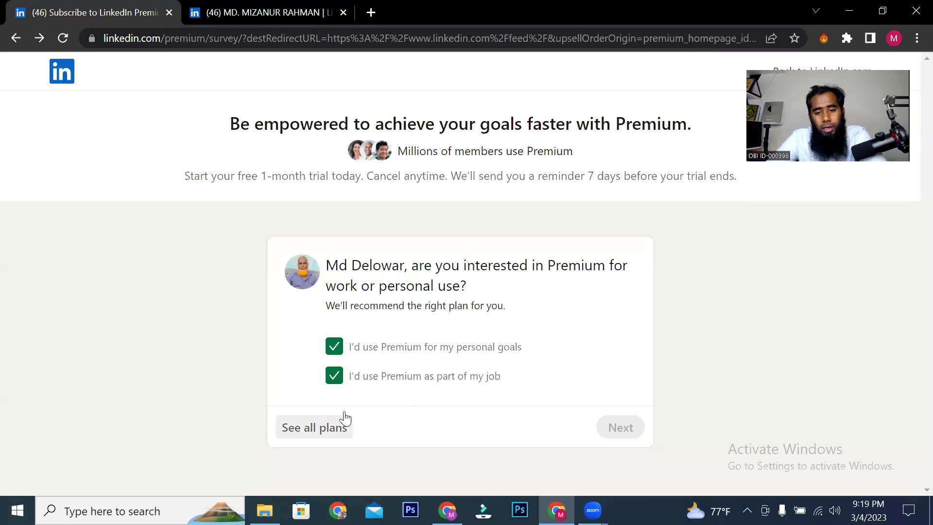
click(397, 377)
click(333, 348)
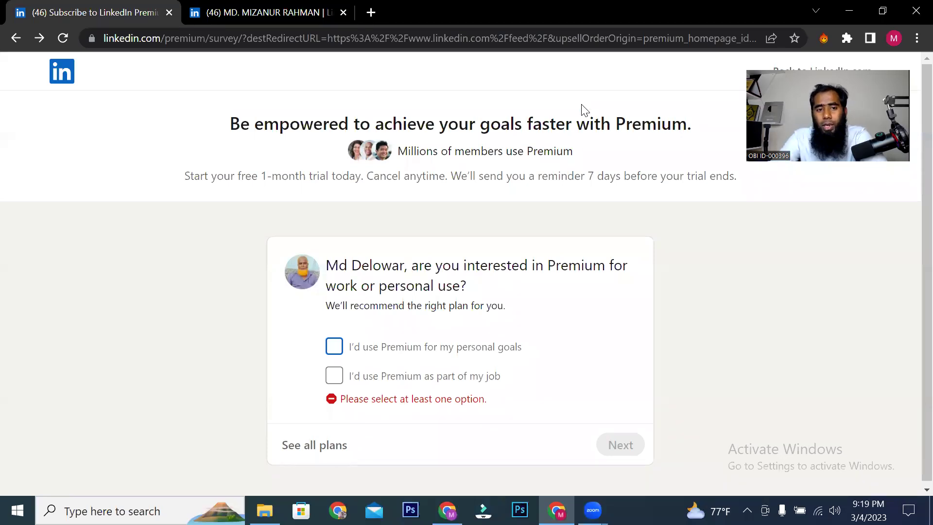
click(262, 12)
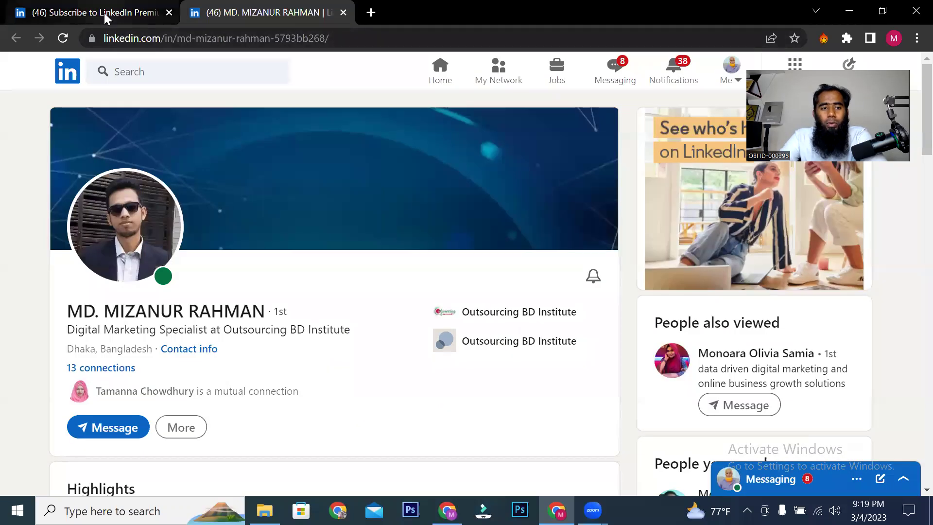
Step: Go to the LinkedIn home feed and open the My Network page
click(104, 13)
click(54, 87)
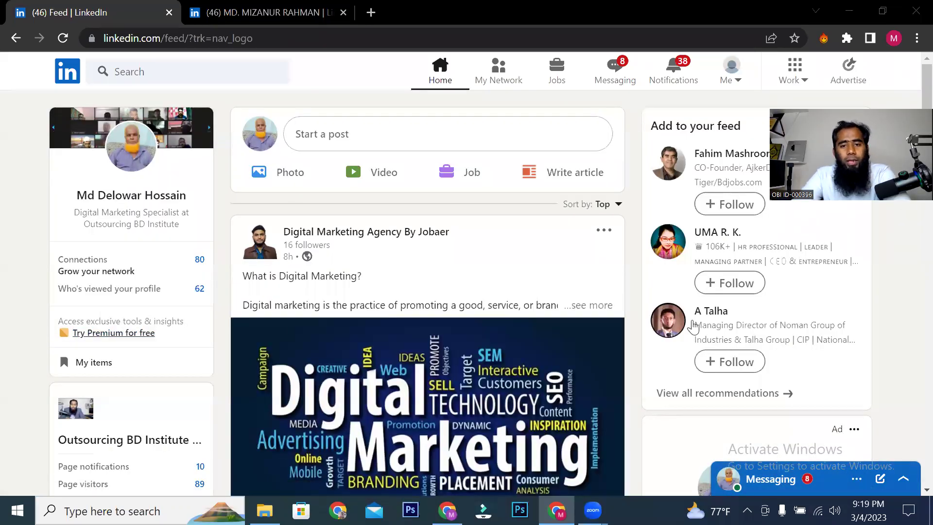
click(493, 76)
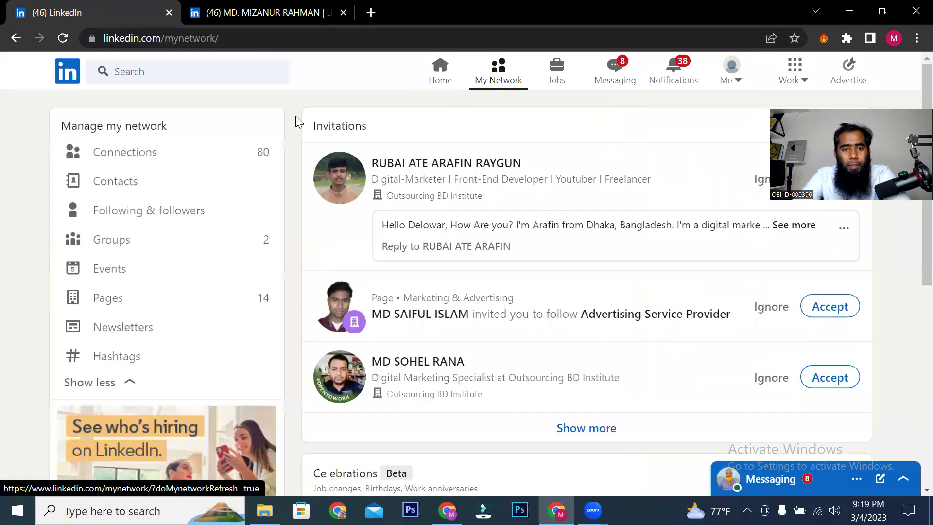
Step: Search LinkedIn for 'ceo' and filter the results to People
click(243, 73)
text(ce)
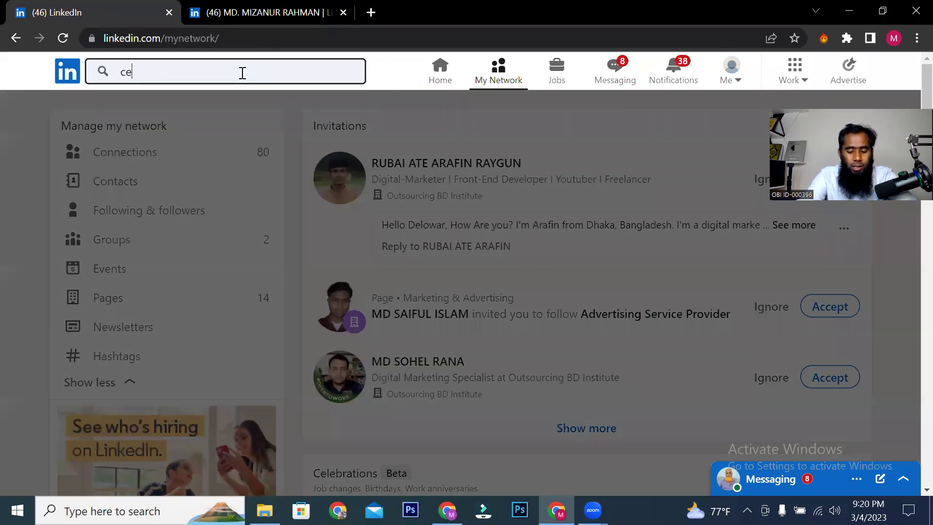
text(o)
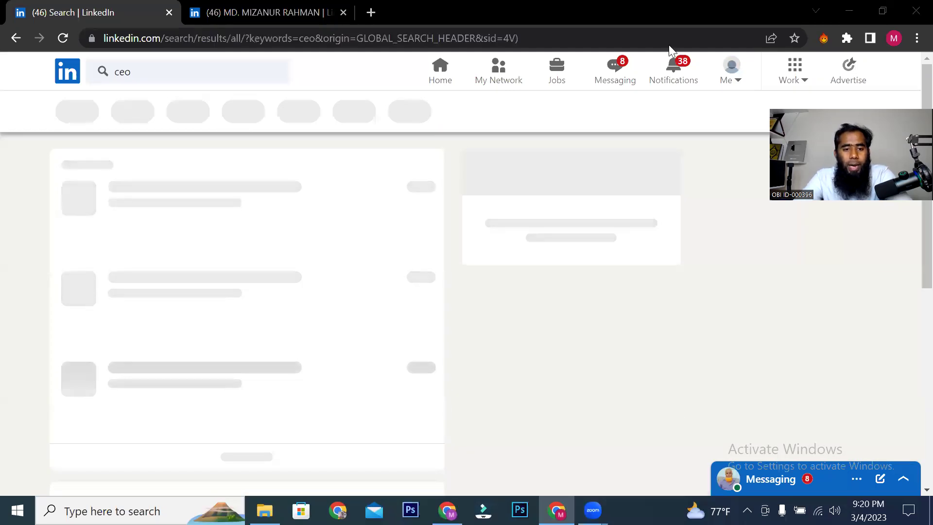
scroll(396, 298, down, 12)
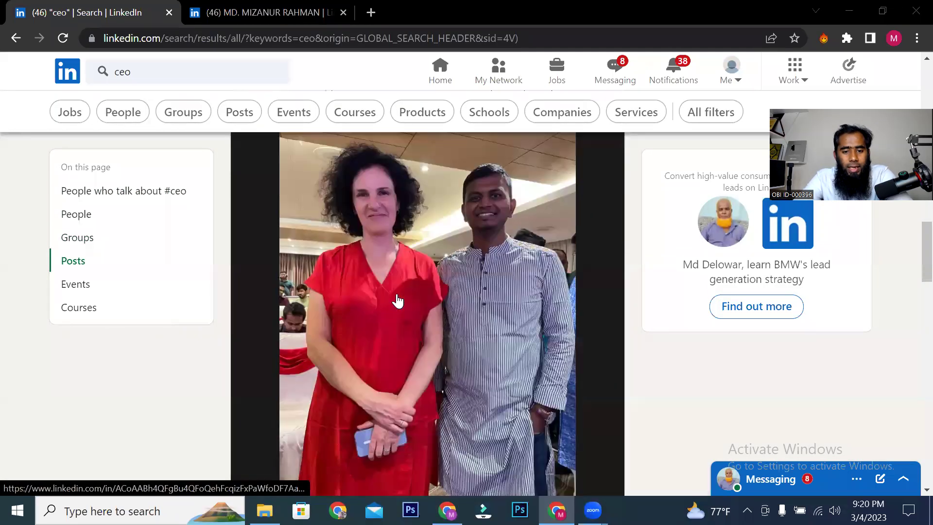
scroll(396, 300, down, 7)
scroll(133, 231, up, 4)
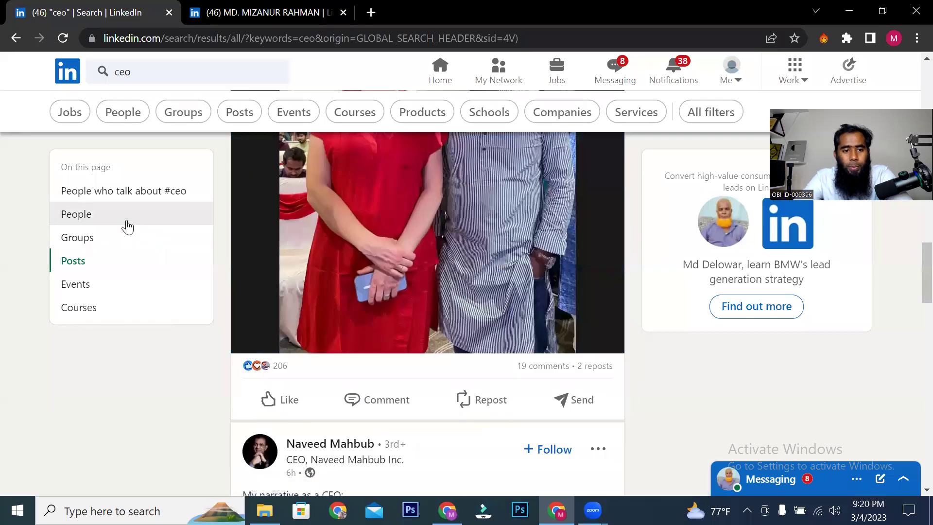
click(127, 226)
scroll(422, 302, down, 10)
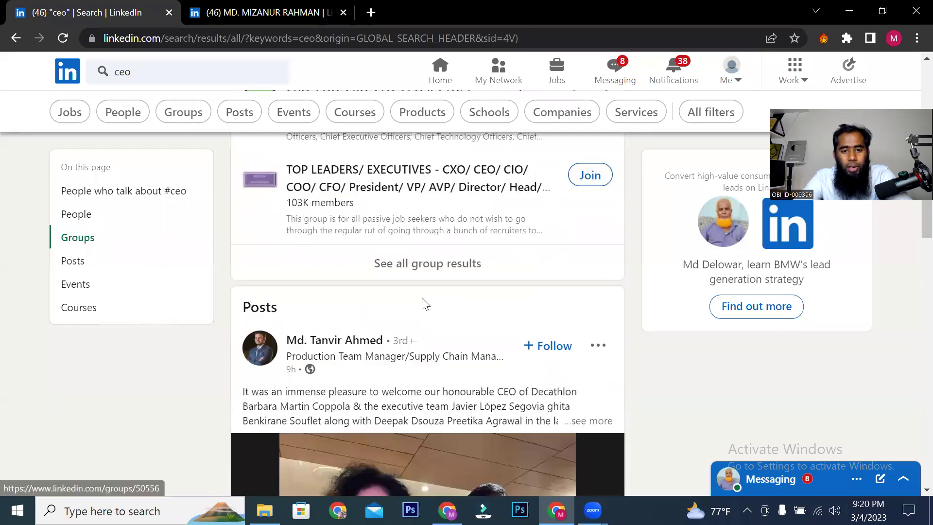
scroll(422, 302, down, 14)
scroll(267, 266, up, 10)
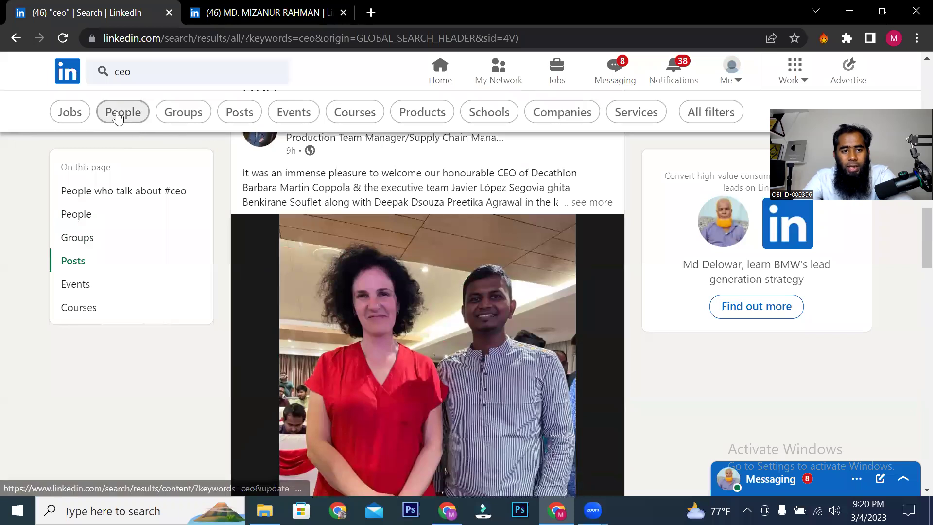
click(118, 117)
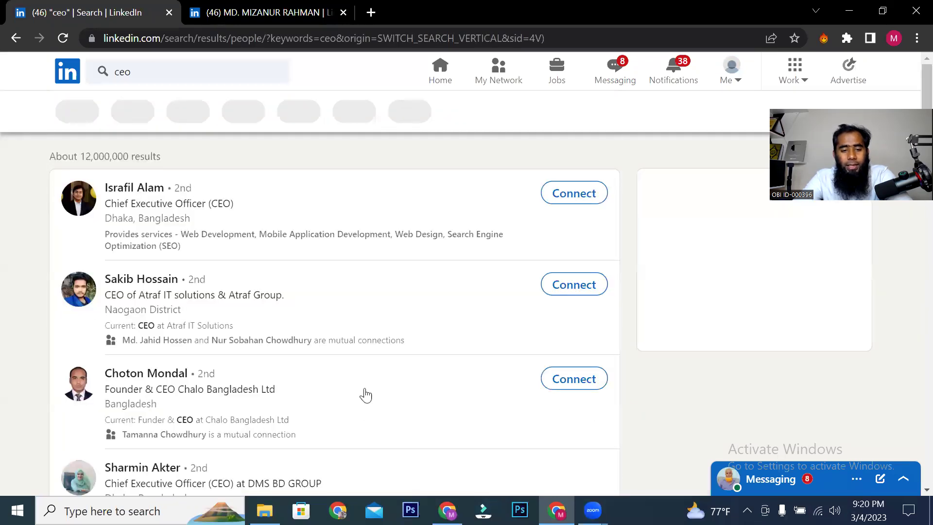
Step: Go to page 4 of the CEO people search results
scroll(366, 395, down, 15)
scroll(334, 268, up, 4)
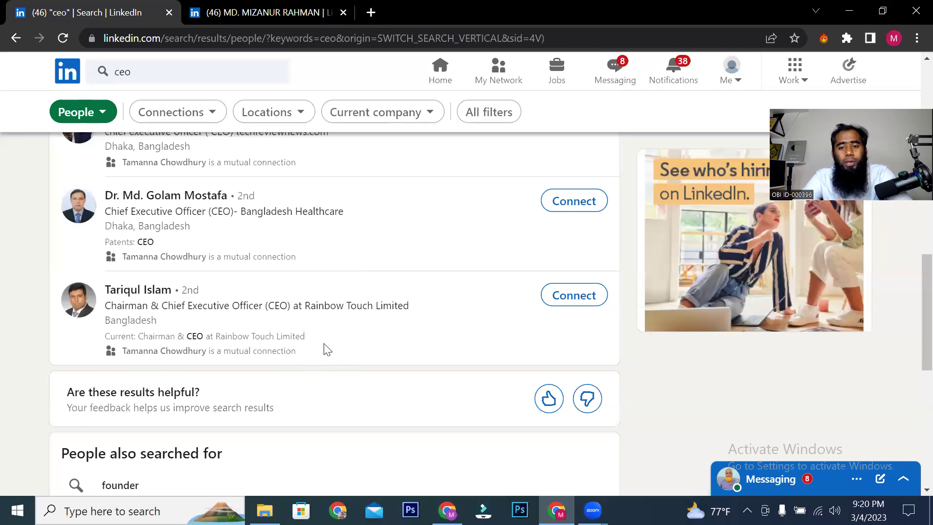
scroll(325, 347, down, 6)
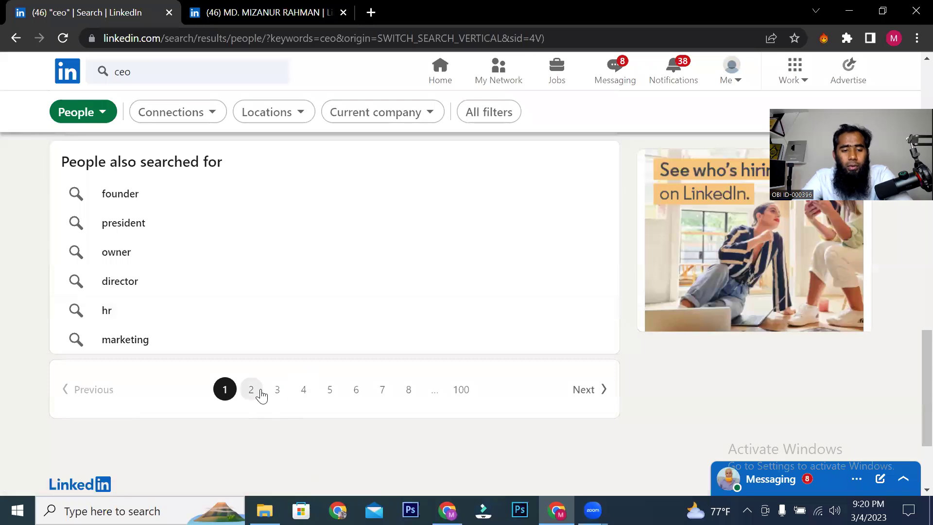
click(304, 390)
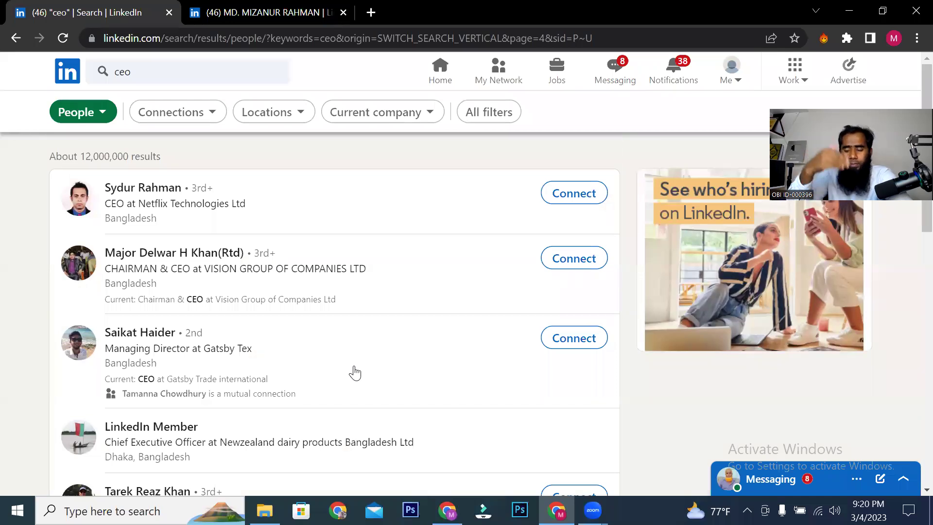
Step: Open a 'LinkedIn Member' result and read its out-of-network access notice, then dismiss it
scroll(407, 415, down, 3)
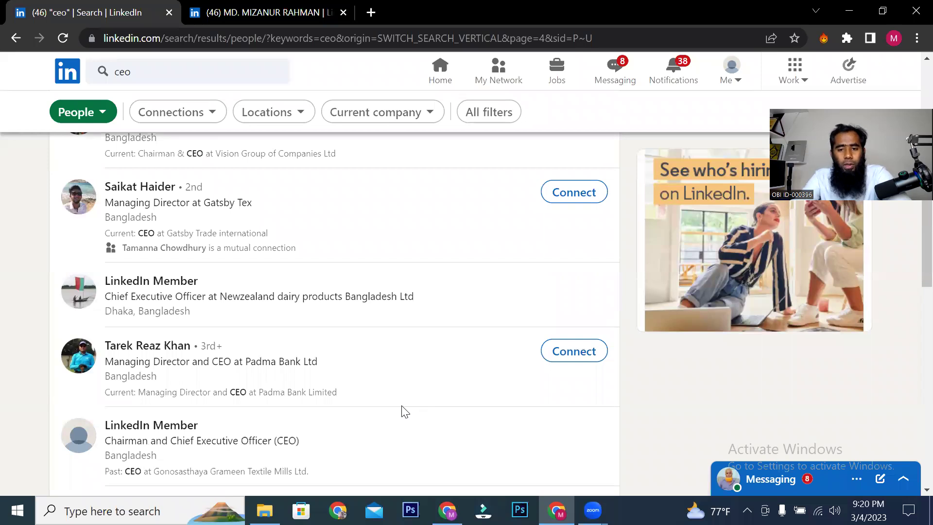
click(159, 287)
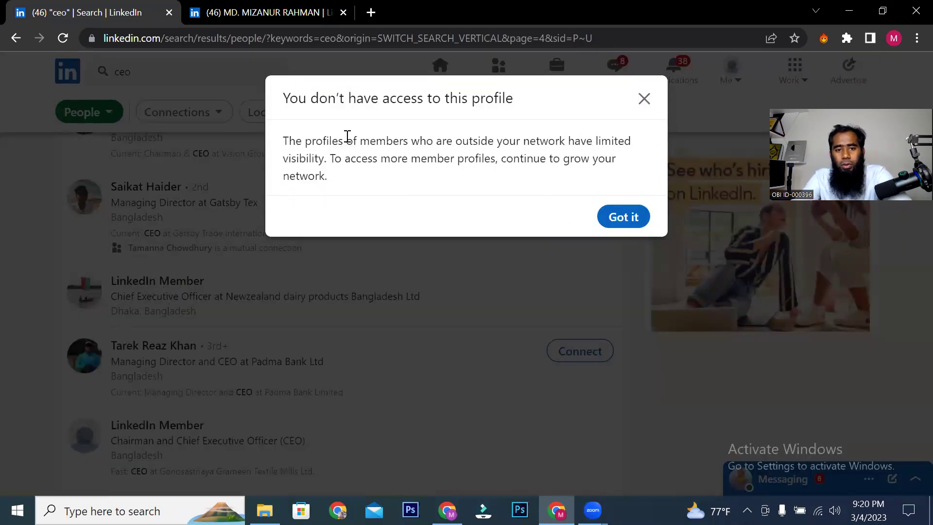
click(646, 108)
click(145, 283)
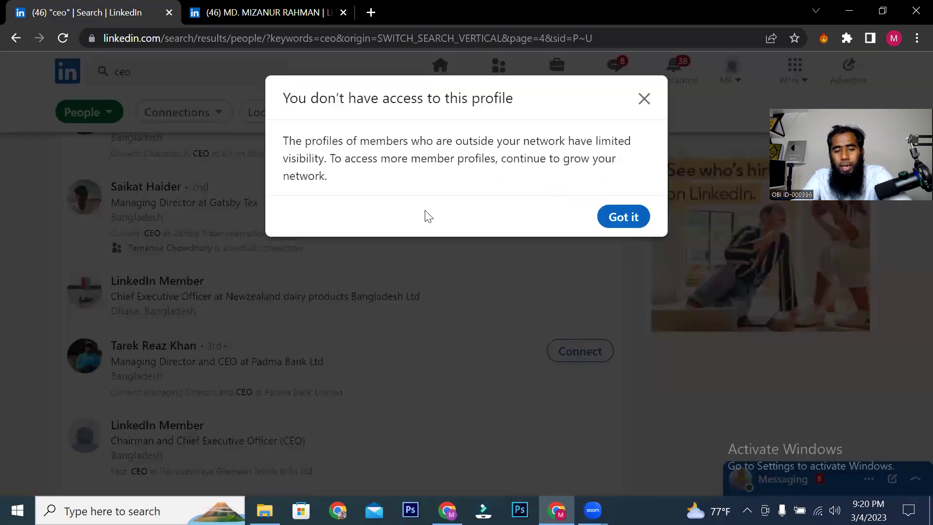
drag(303, 147, 620, 214)
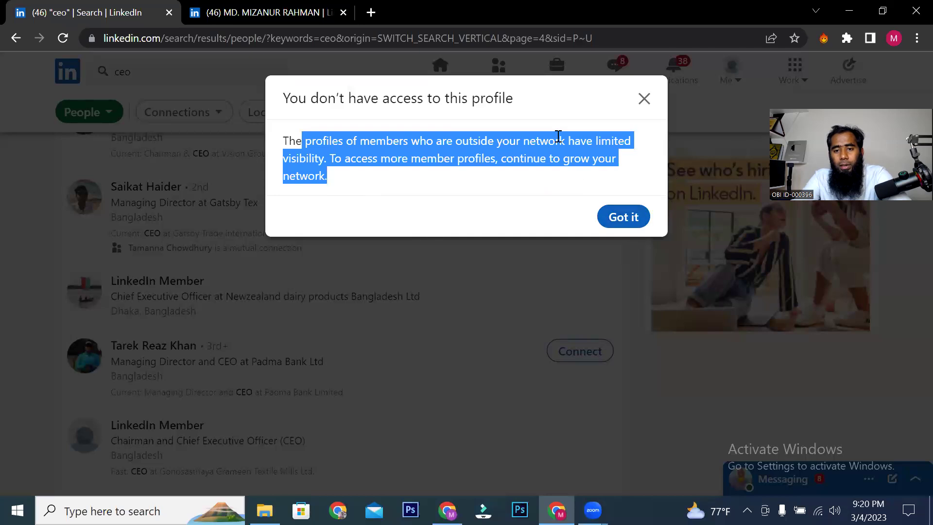
click(371, 149)
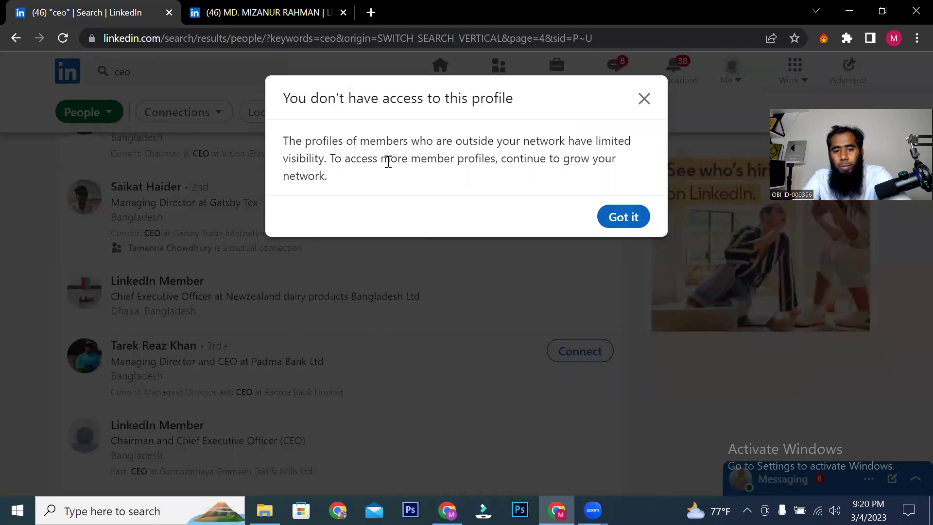
drag(559, 158, 505, 158)
click(294, 167)
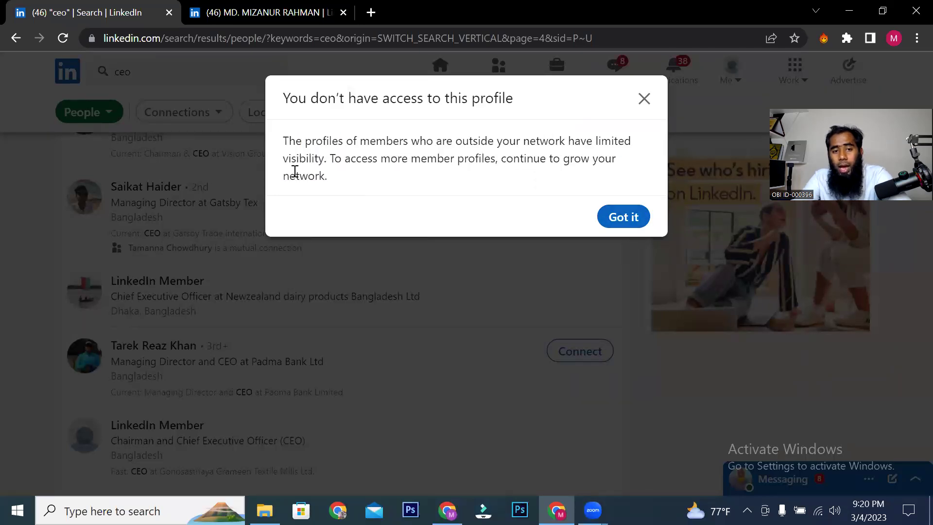
key(Escape)
Step: Try another out-of-network member profile lower down and close its access notice
scroll(154, 349, down, 3)
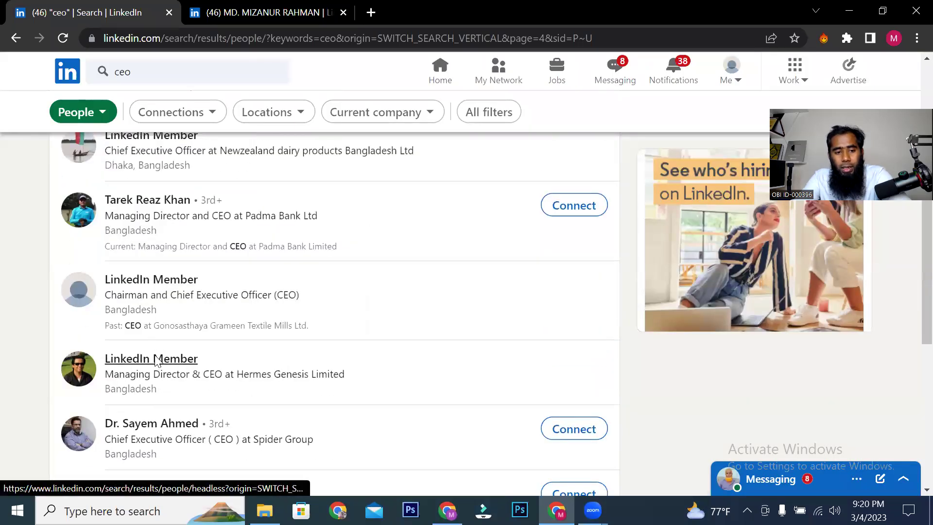
click(155, 360)
click(644, 98)
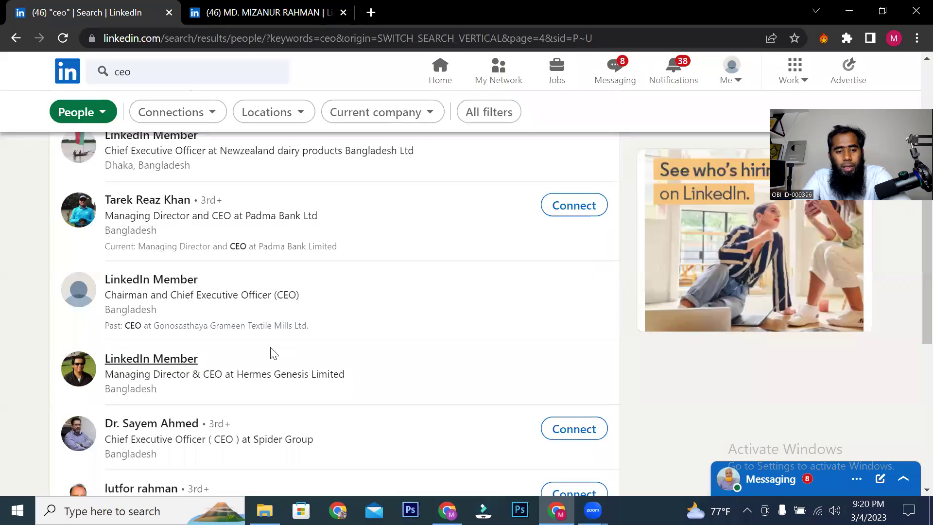
scroll(273, 353, down, 6)
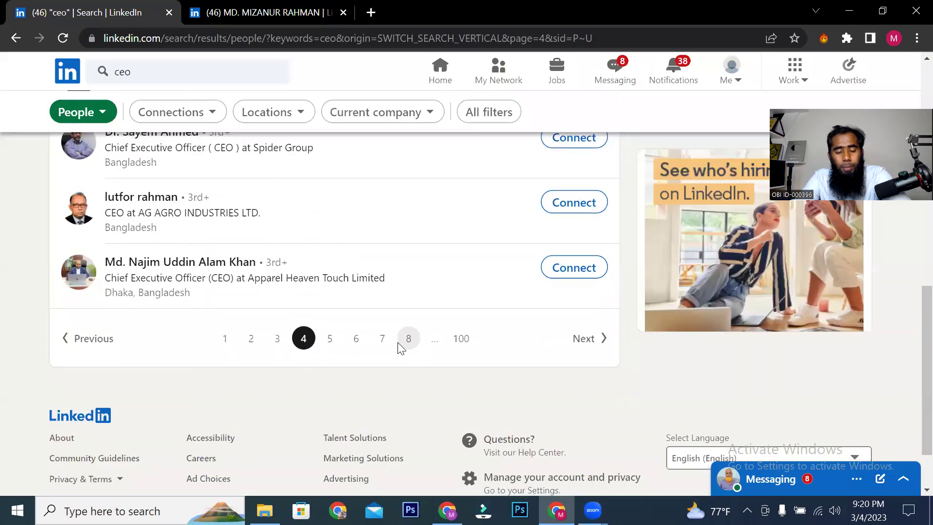
Step: Go to page 8 of the results and close a restricted member's access notice
click(400, 343)
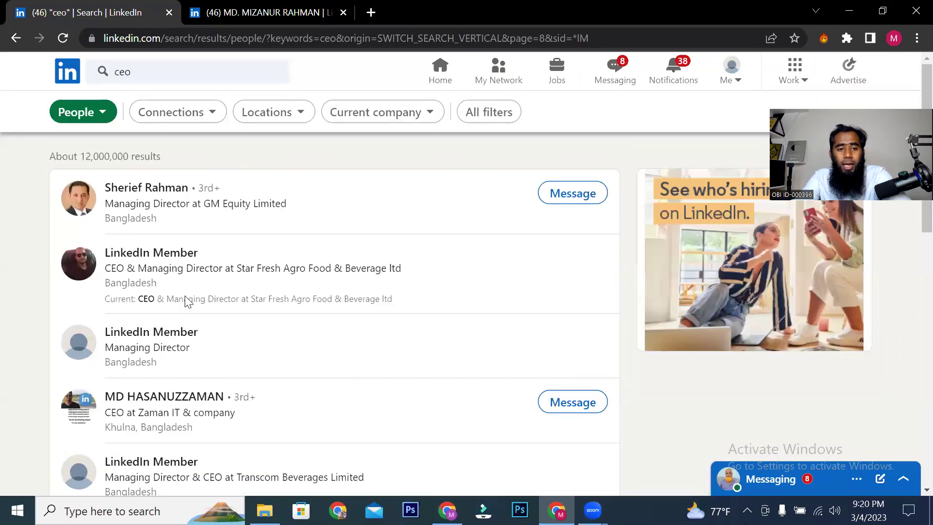
click(144, 259)
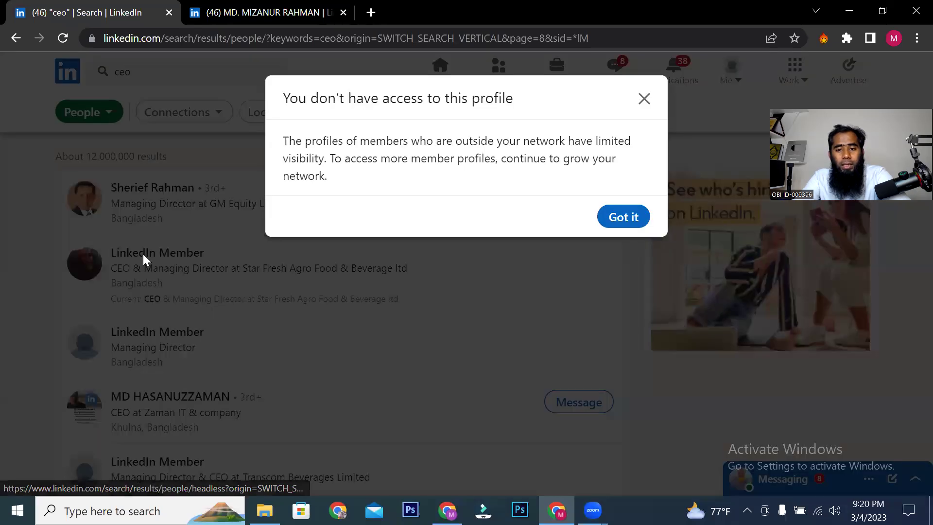
click(644, 99)
scroll(377, 294, down, 4)
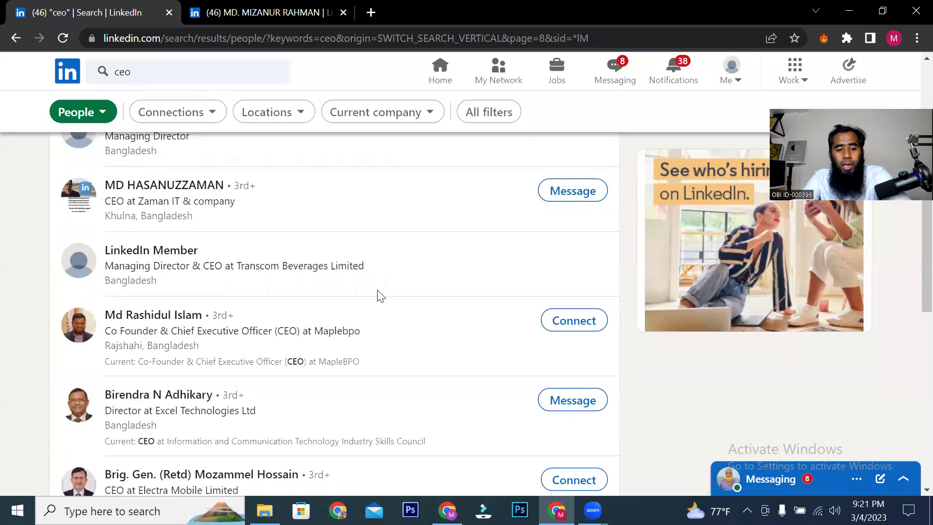
Step: Open the Zaman IT & company CEO's profile, find messaging needs Premium, return home
click(164, 178)
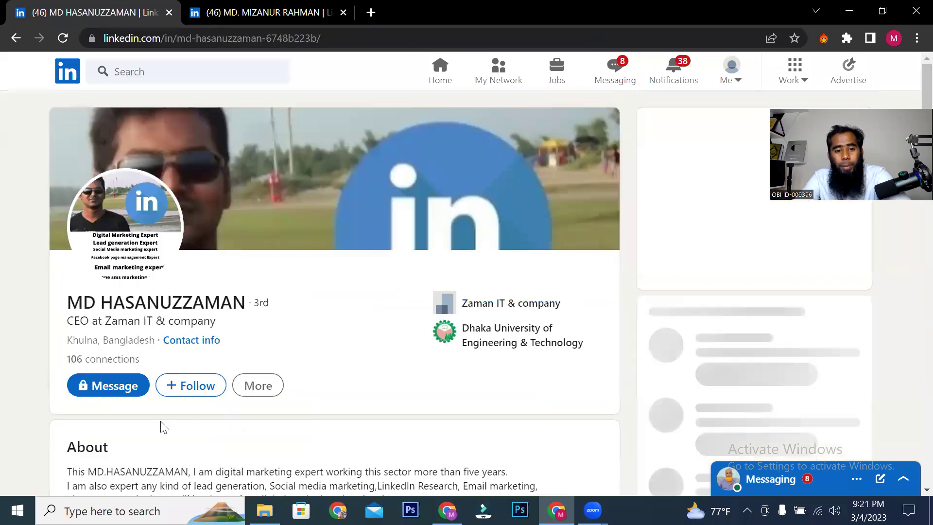
click(84, 390)
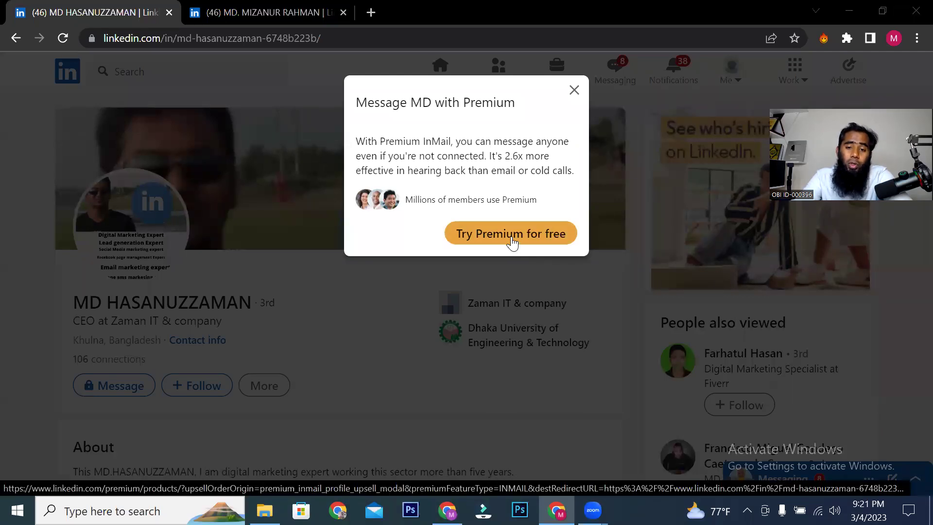
click(573, 92)
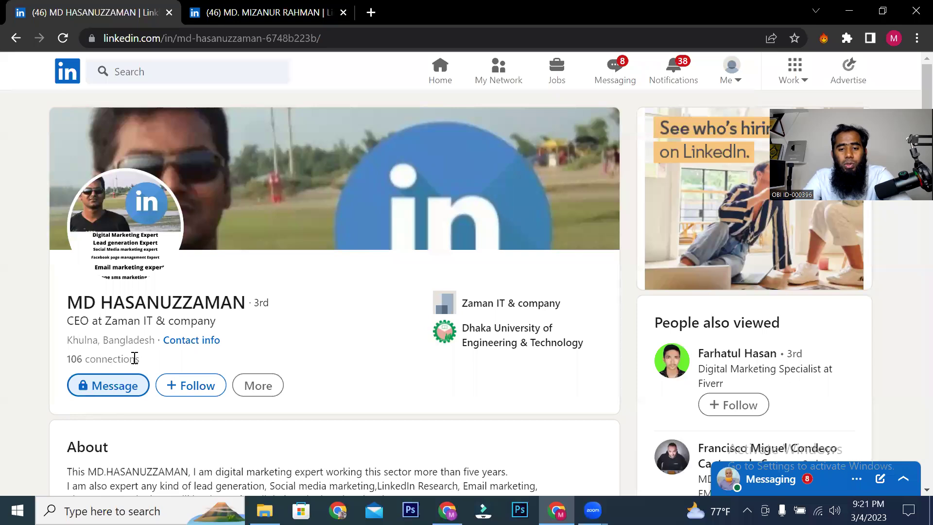
click(457, 81)
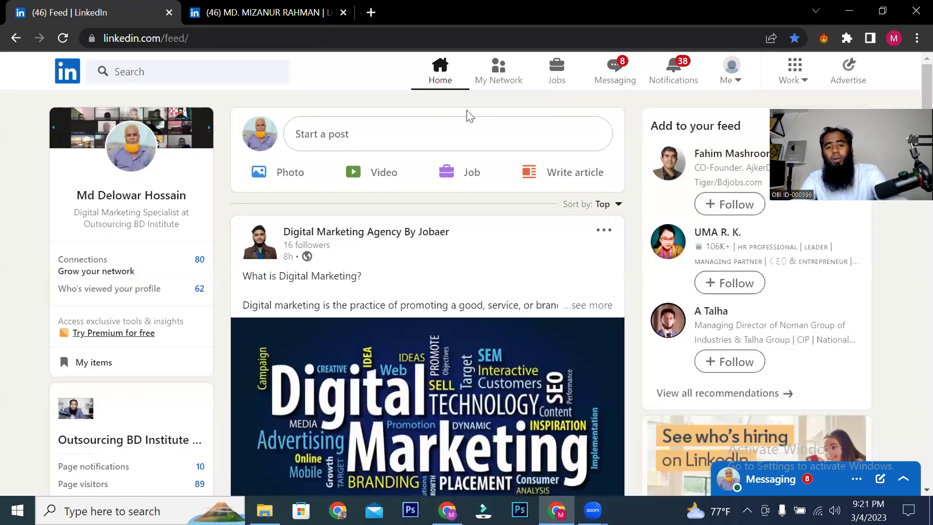
Step: Search people for 'ceo' and filter to United States, narrowing to about 4,390,000 results
click(496, 78)
click(170, 71)
text(ceo)
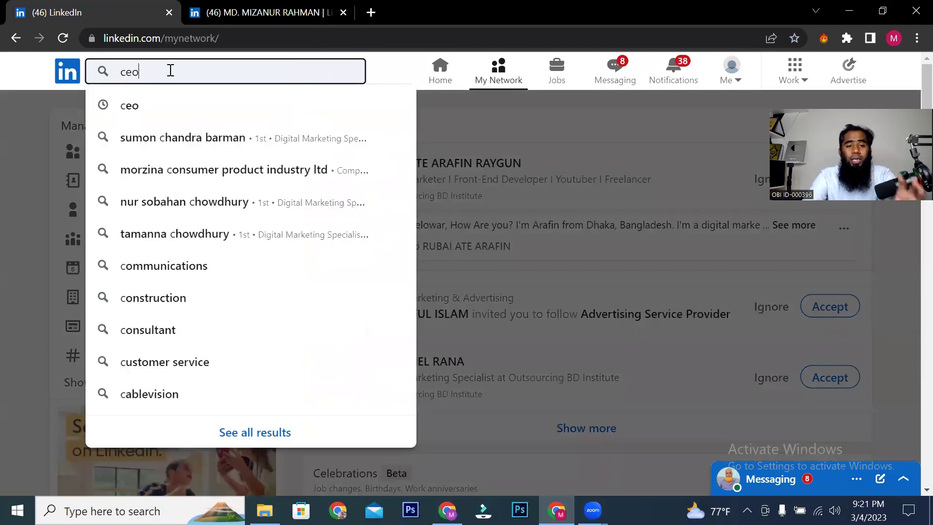
click(161, 91)
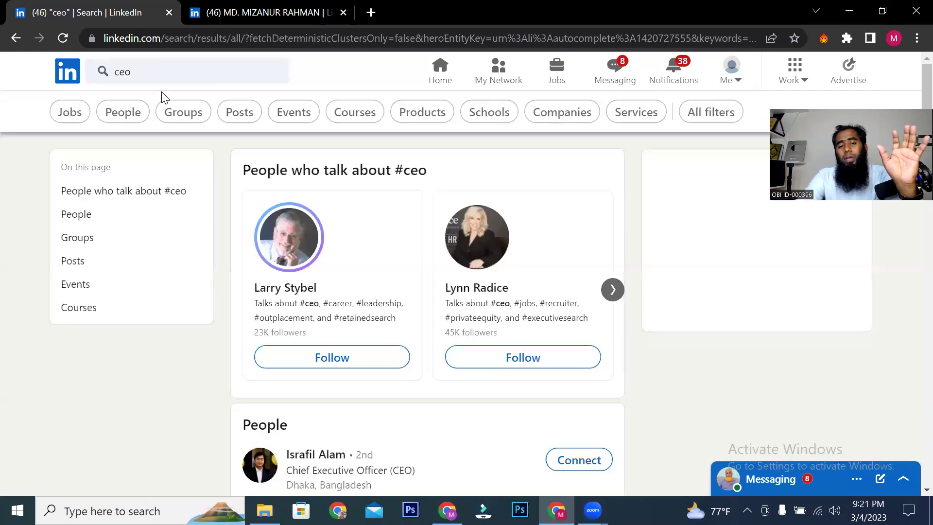
click(118, 113)
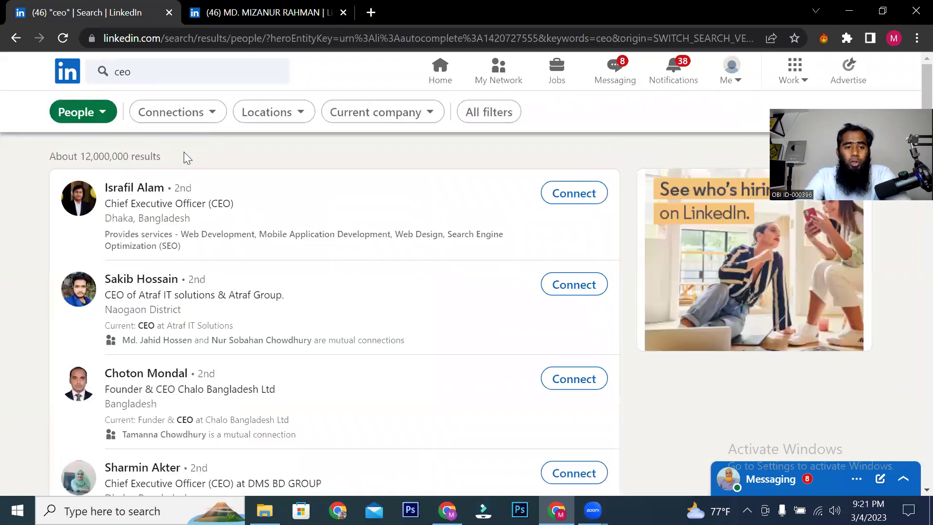
click(248, 113)
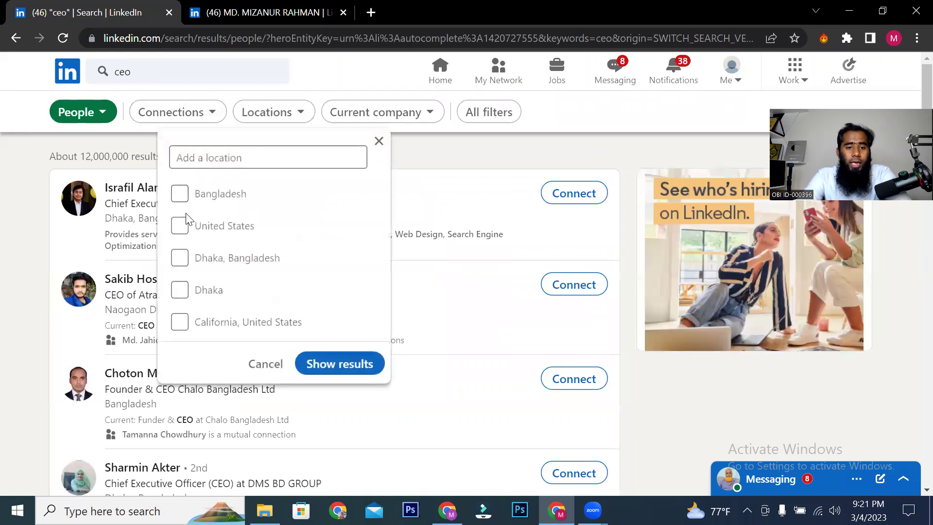
click(317, 363)
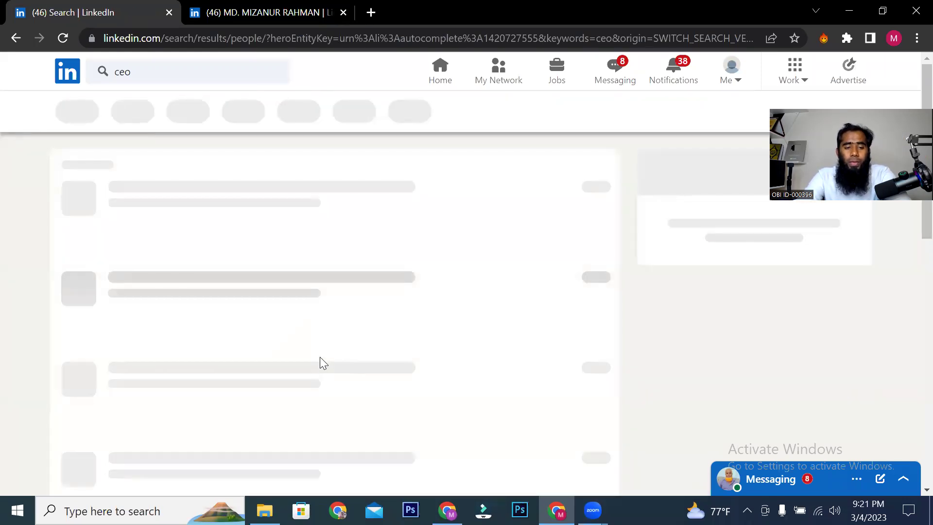
scroll(281, 281, down, 6)
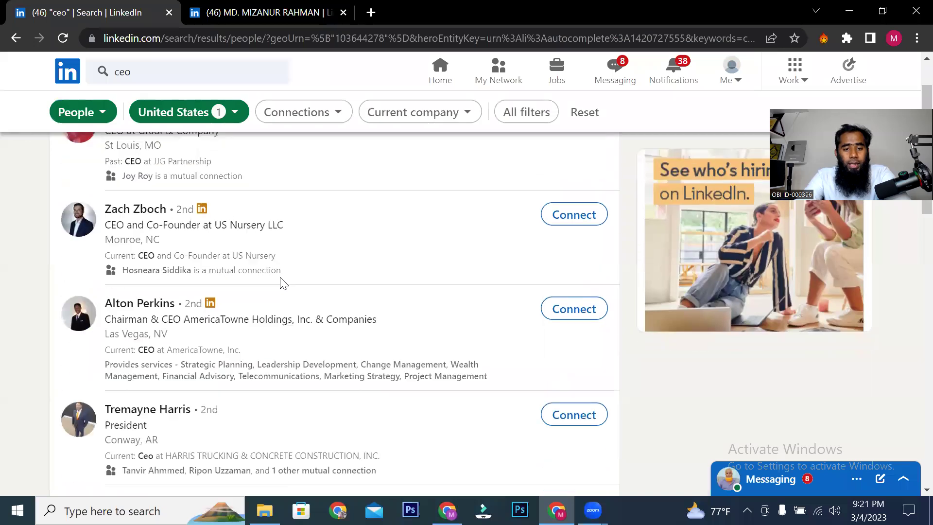
scroll(276, 306, up, 5)
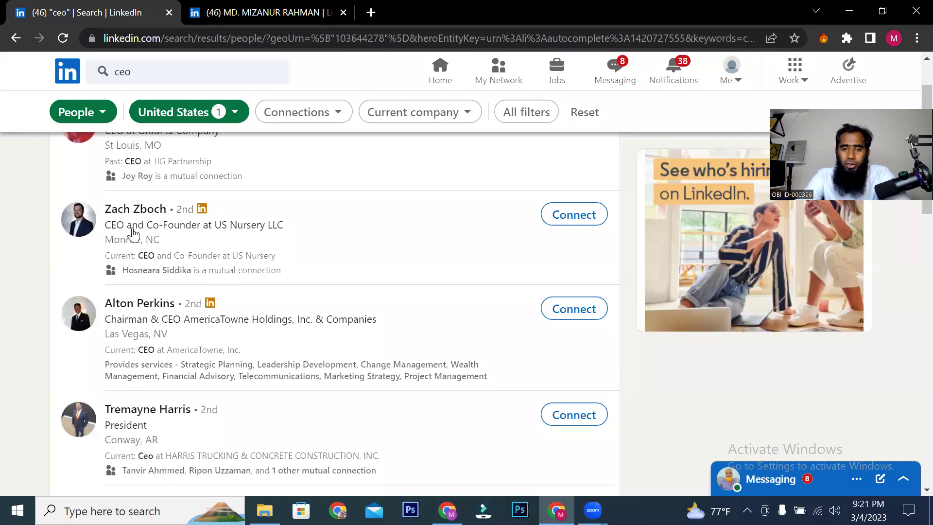
scroll(160, 248, up, 2)
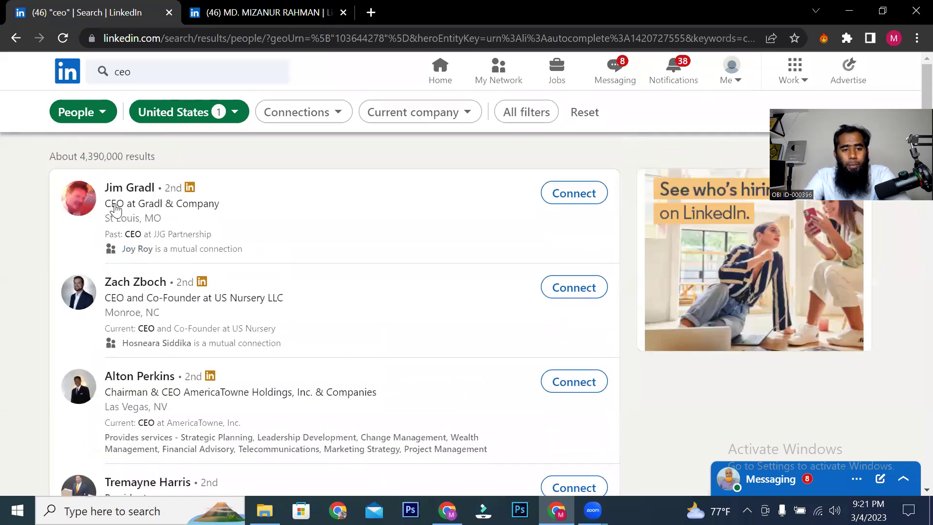
right_click(115, 195)
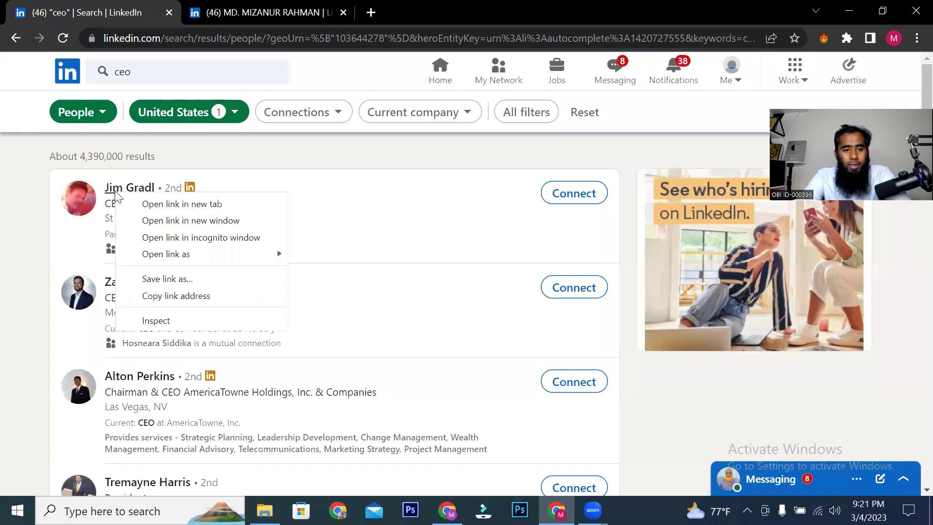
click(177, 204)
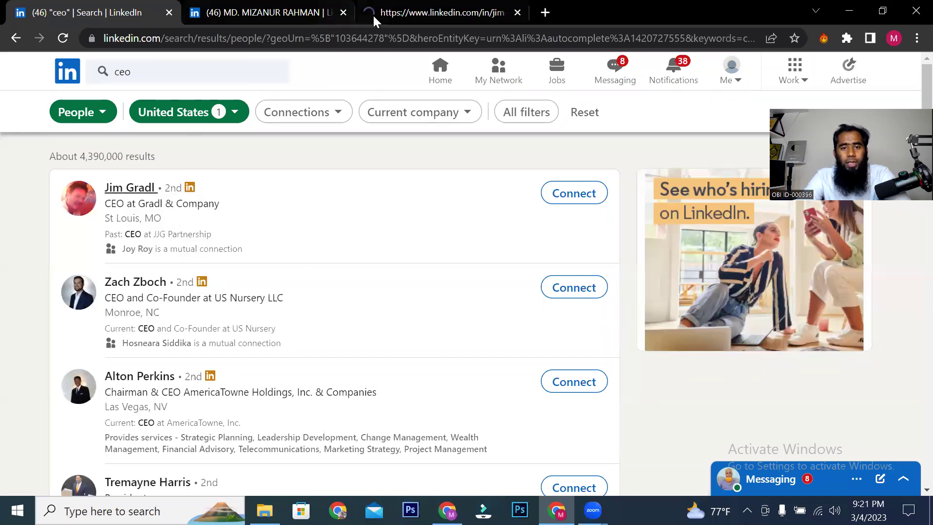
click(383, 13)
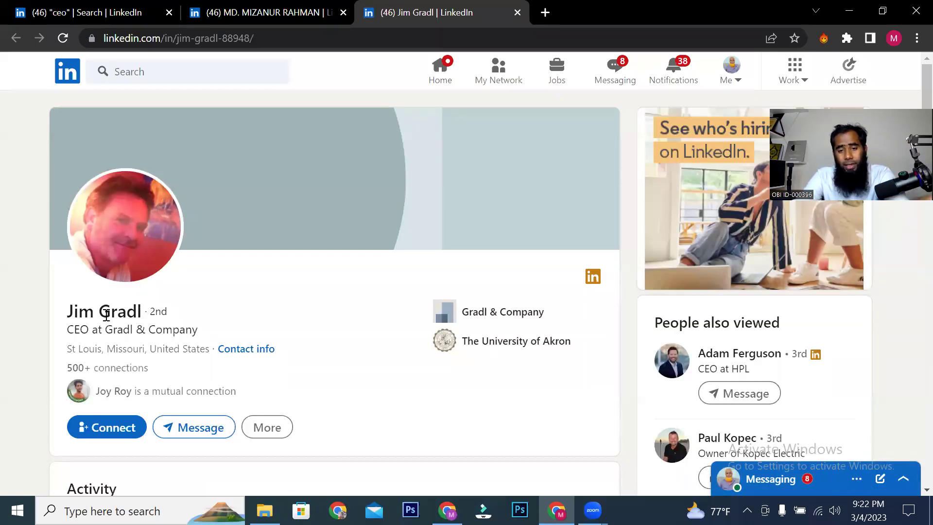
scroll(130, 302, down, 2)
drag(72, 294, 129, 295)
scroll(275, 273, down, 6)
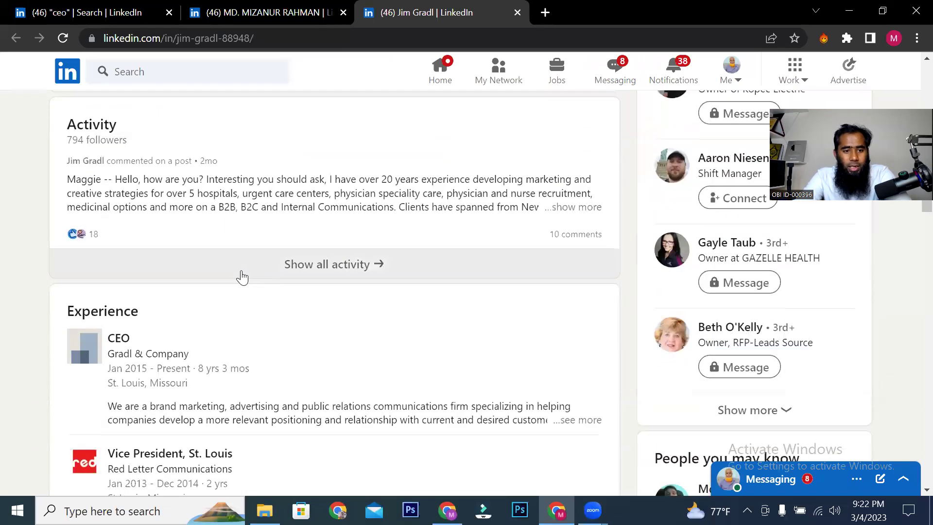
scroll(129, 272, up, 3)
scroll(103, 274, down, 3)
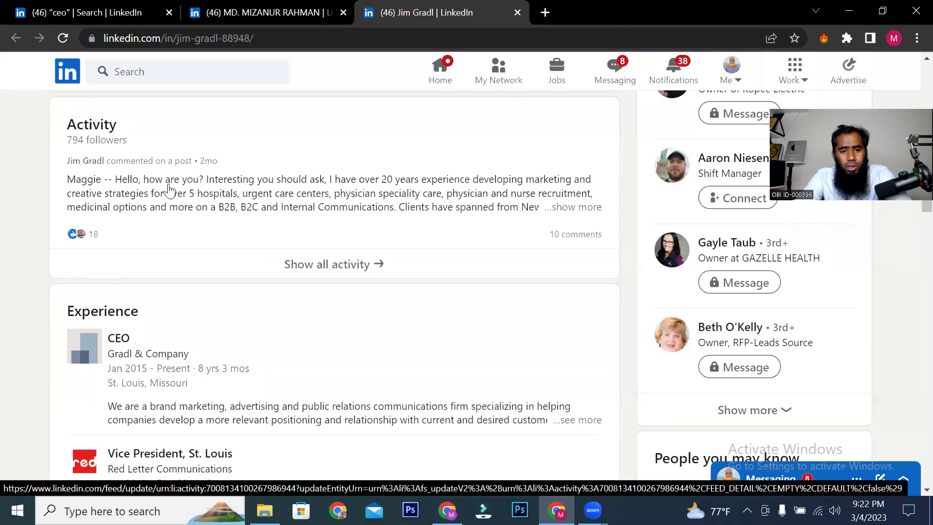
scroll(175, 250, down, 10)
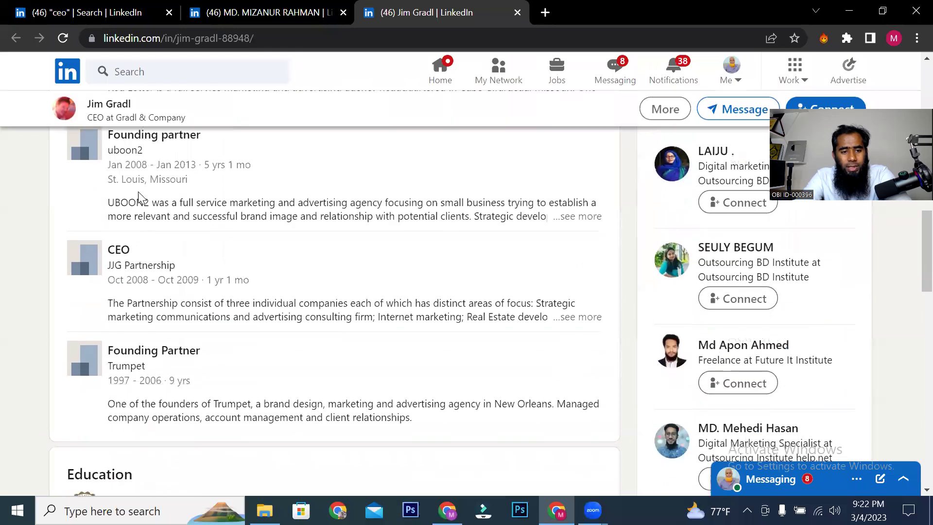
scroll(138, 191, down, 8)
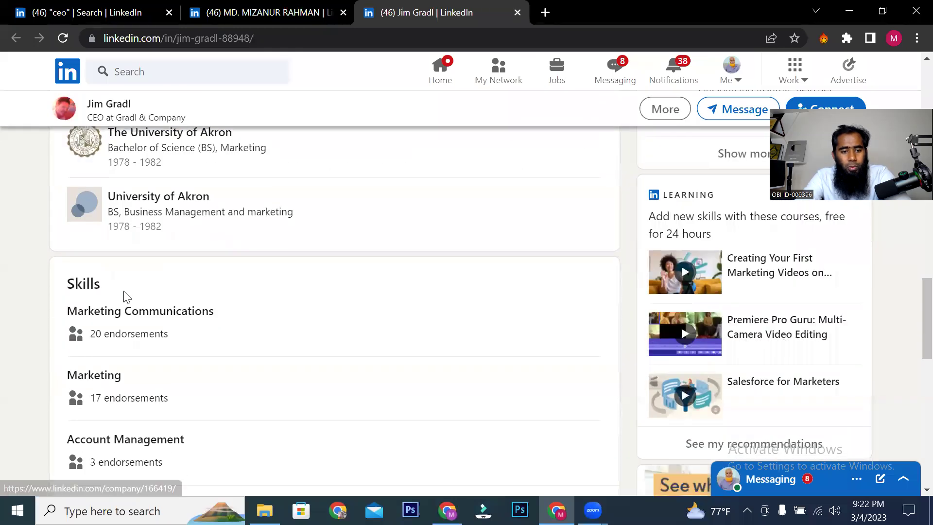
scroll(125, 297, down, 7)
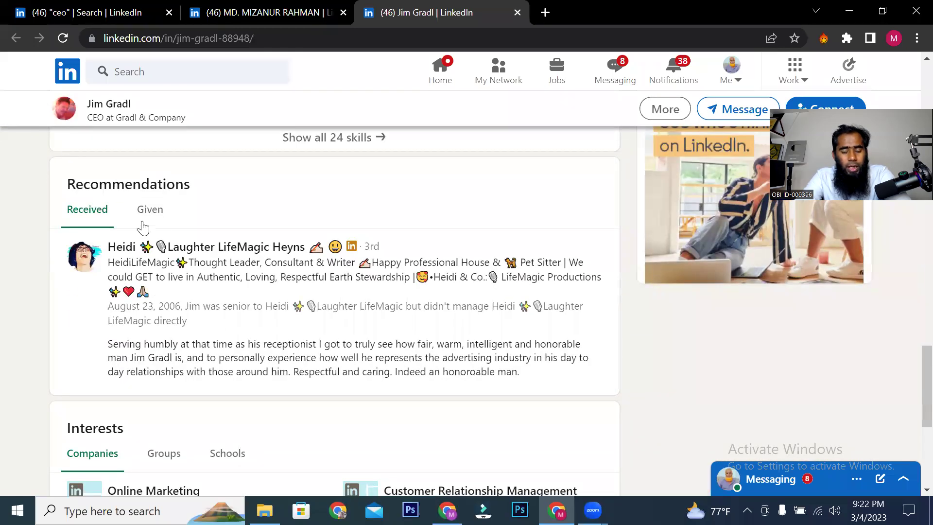
scroll(142, 227, down, 5)
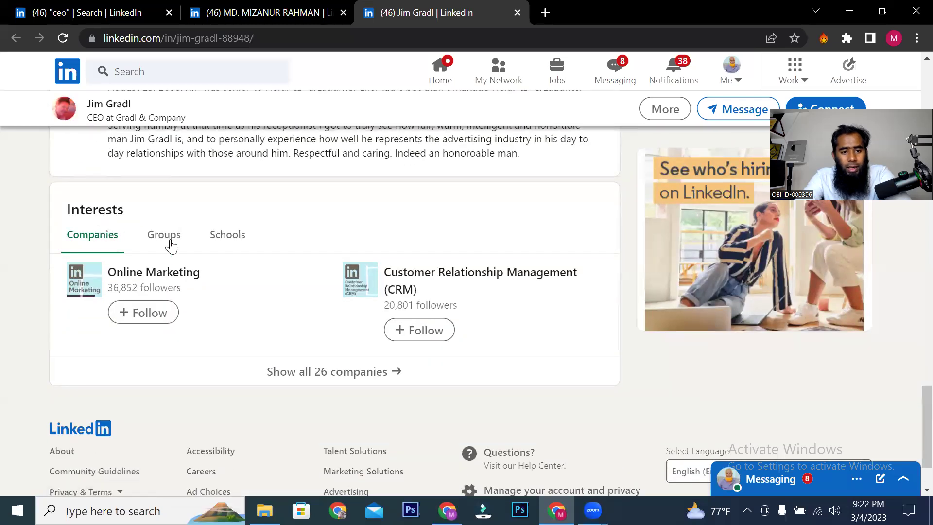
scroll(213, 248, down, 2)
scroll(211, 254, up, 6)
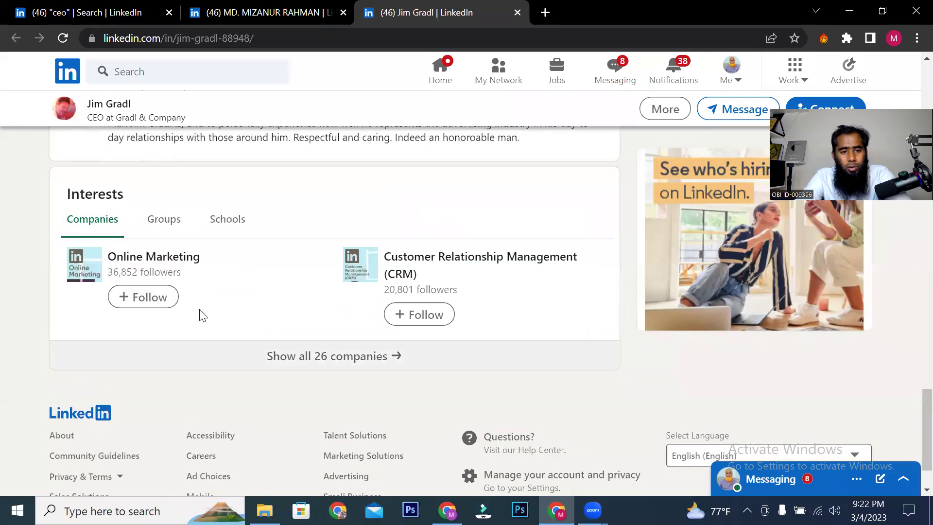
scroll(202, 314, up, 20)
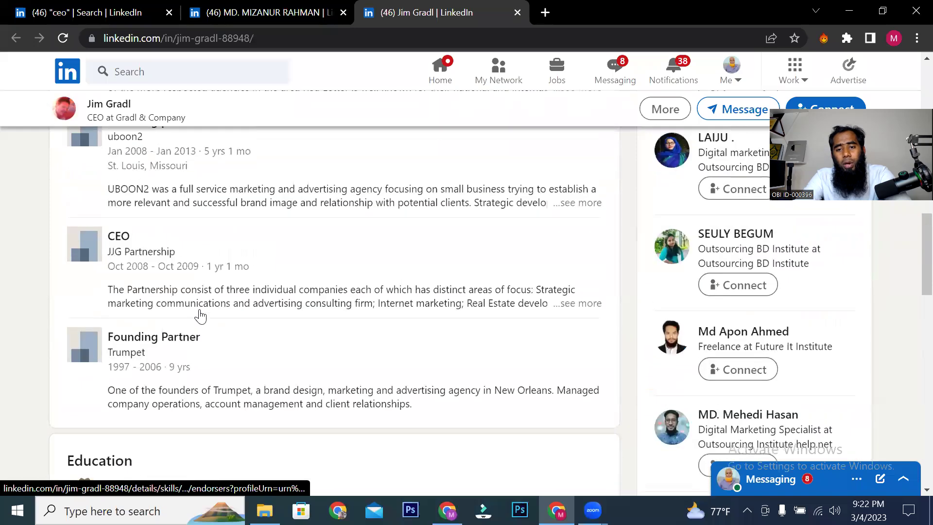
scroll(199, 315, up, 5)
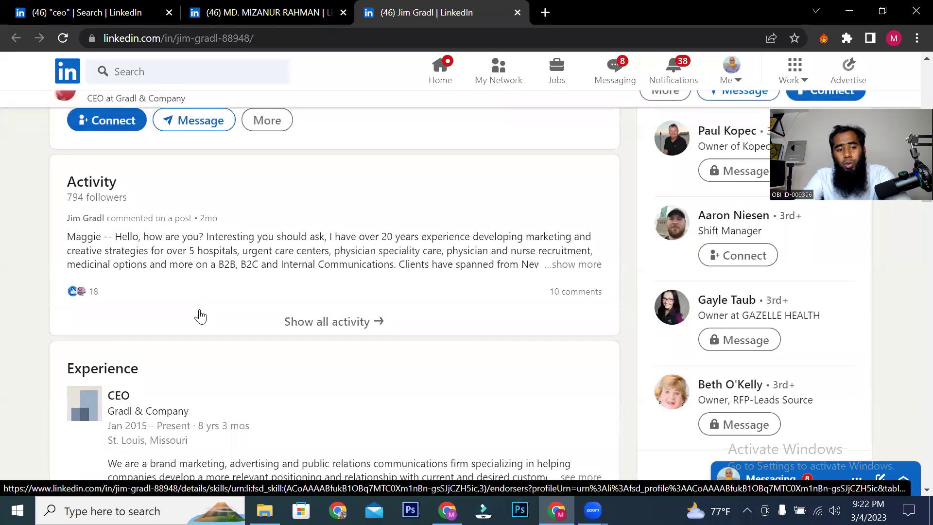
click(324, 323)
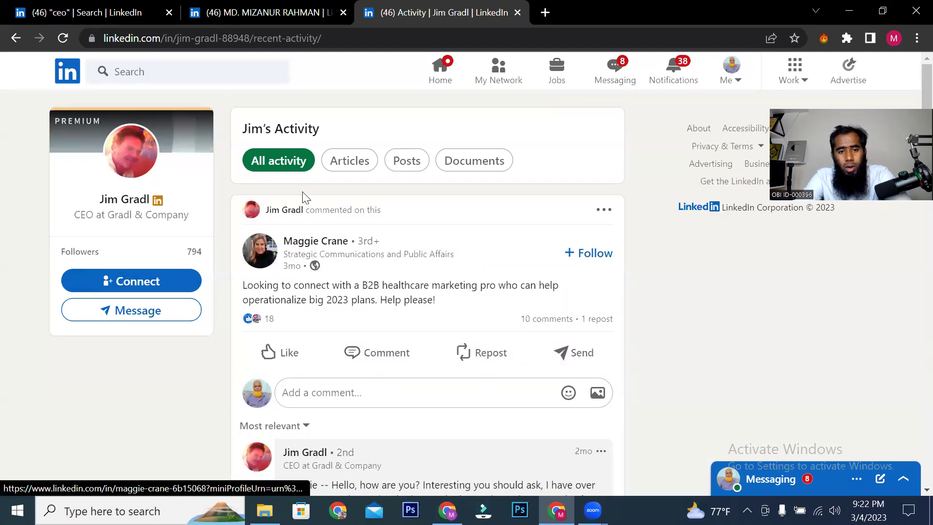
Step: Show only the Gradl & Company CEO's own posts, then switch to the marketer's profile tab
click(392, 160)
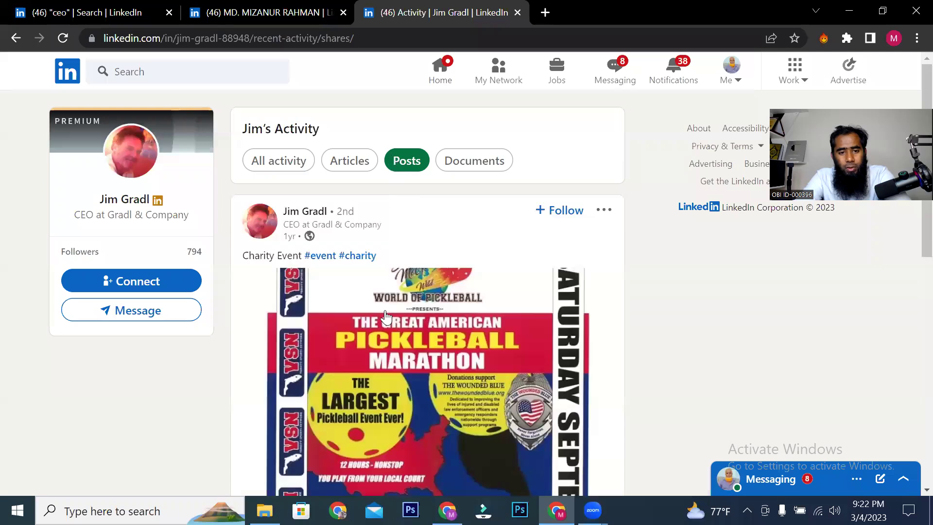
scroll(386, 316, down, 2)
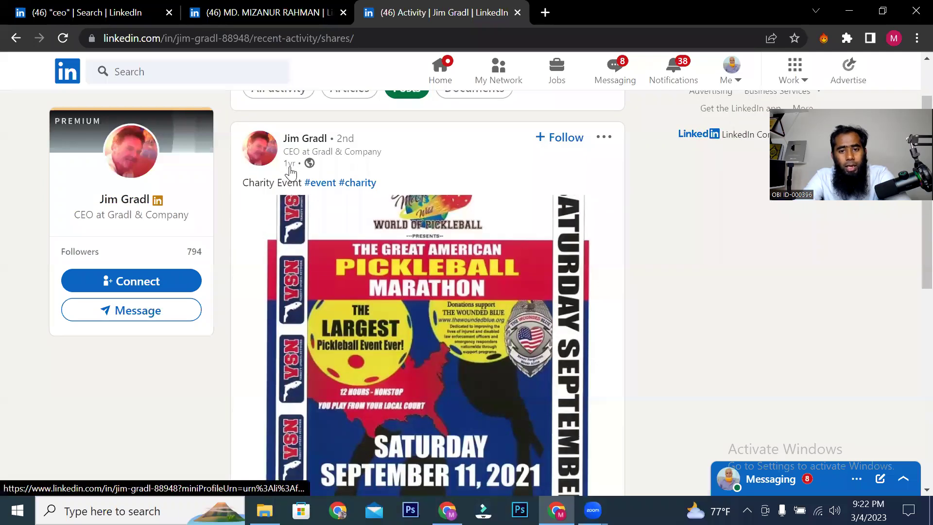
scroll(415, 335, down, 10)
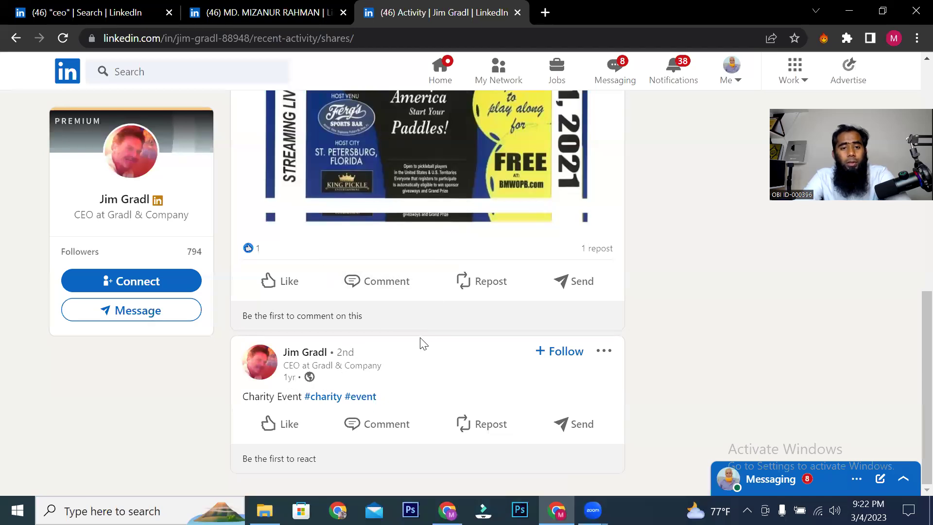
click(280, 11)
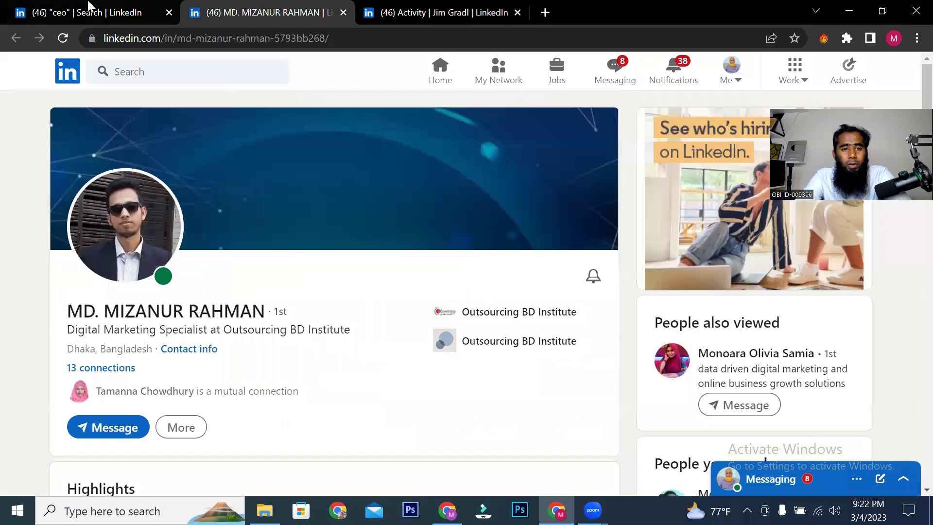
Step: Close the Outsourcing BD Institute marketer's tab and open the US Nursery co-founder's profile in a new tab
key(ctrl+shift+Tab)
click(343, 12)
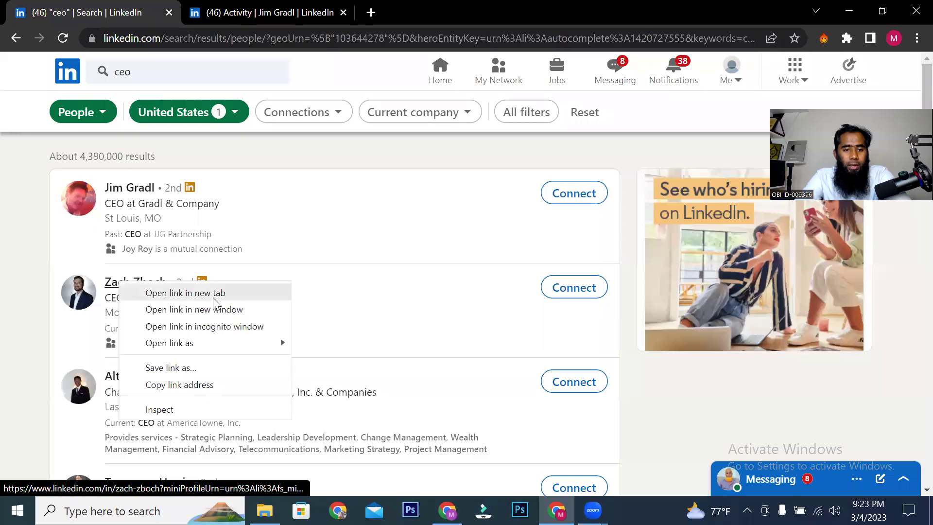
click(213, 295)
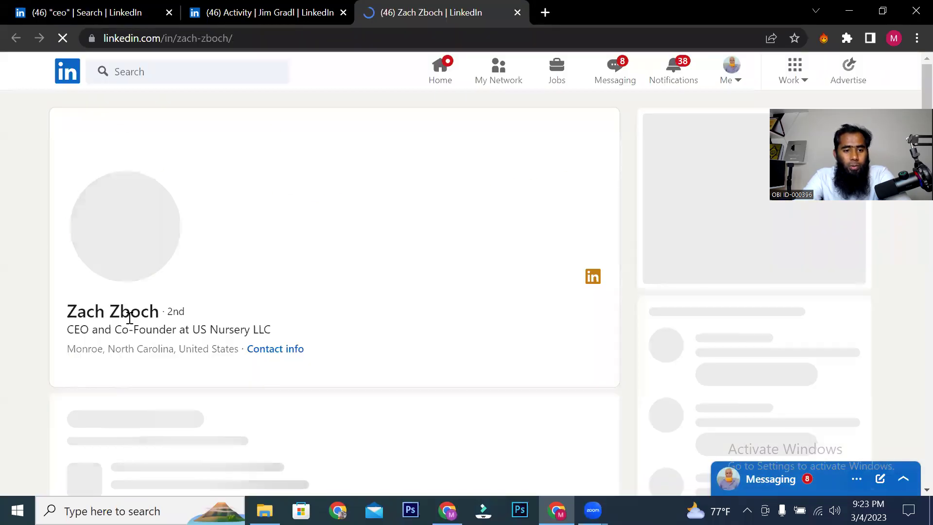
Step: Show the US Nursery co-founder's posts-only activity and browse his BrightMa Farms posts
scroll(252, 296, down, 10)
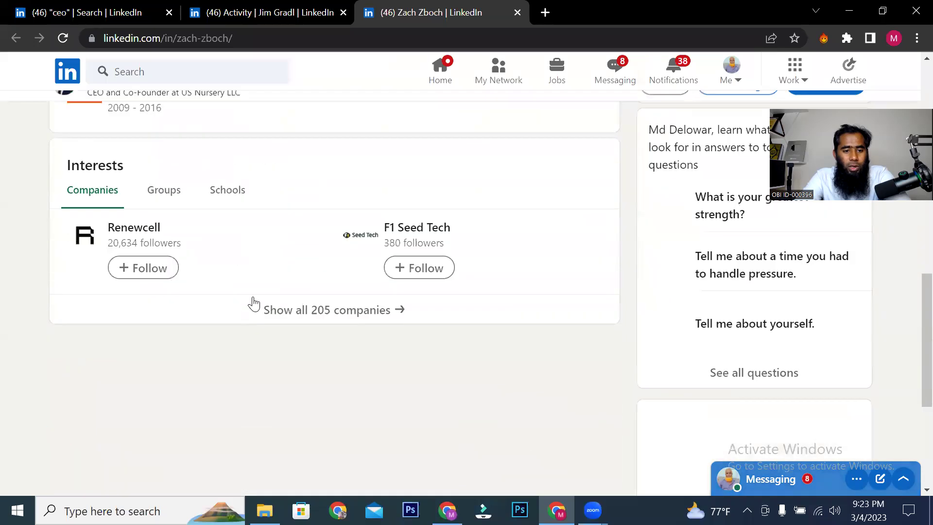
scroll(252, 296, up, 5)
scroll(255, 305, up, 6)
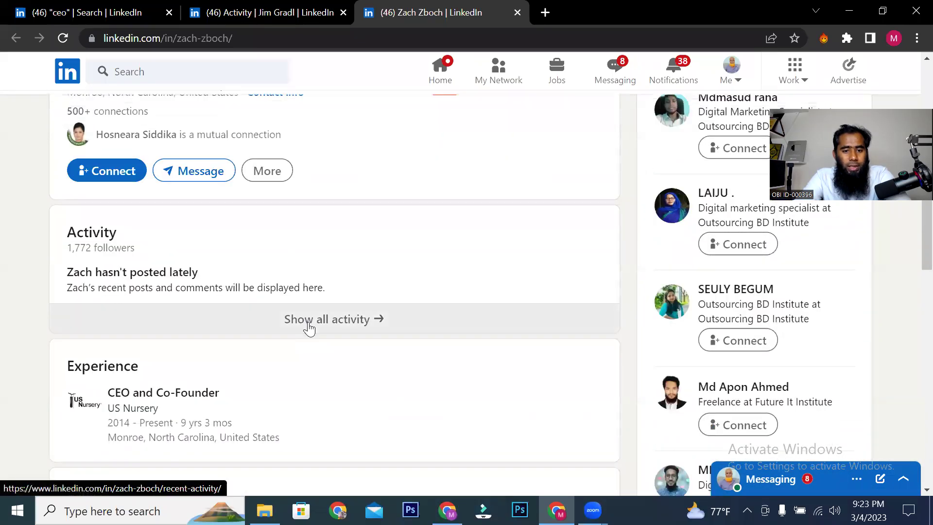
click(309, 328)
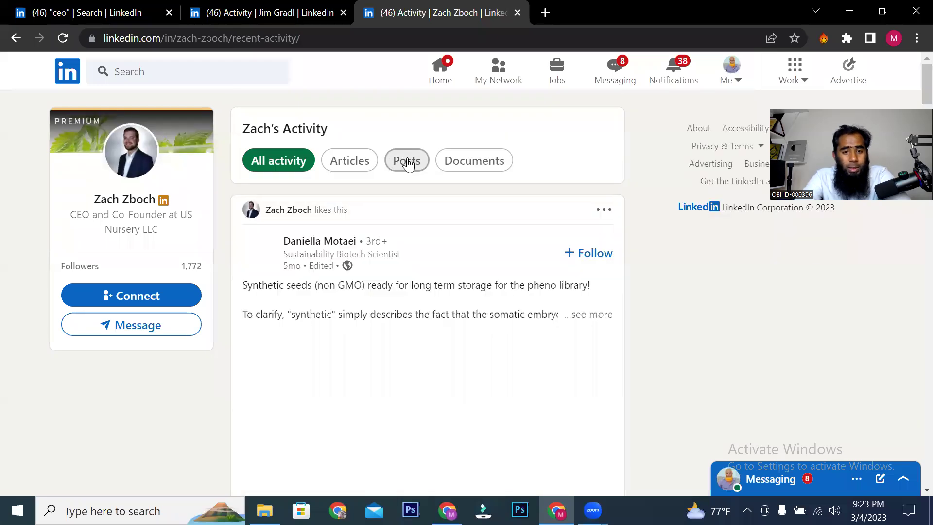
click(399, 161)
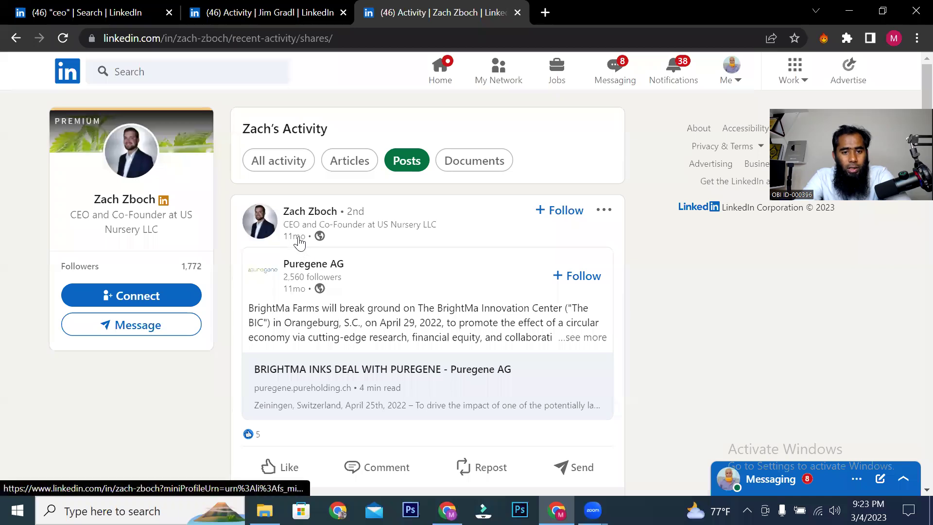
scroll(308, 241, down, 5)
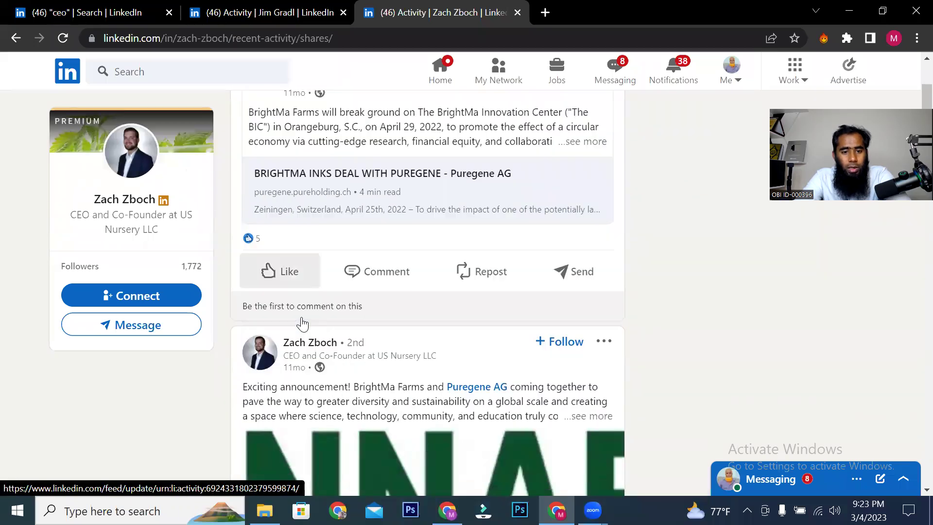
Step: Switch back to the US 'ceo' people search results tab
click(289, 8)
click(110, 14)
scroll(254, 305, down, 10)
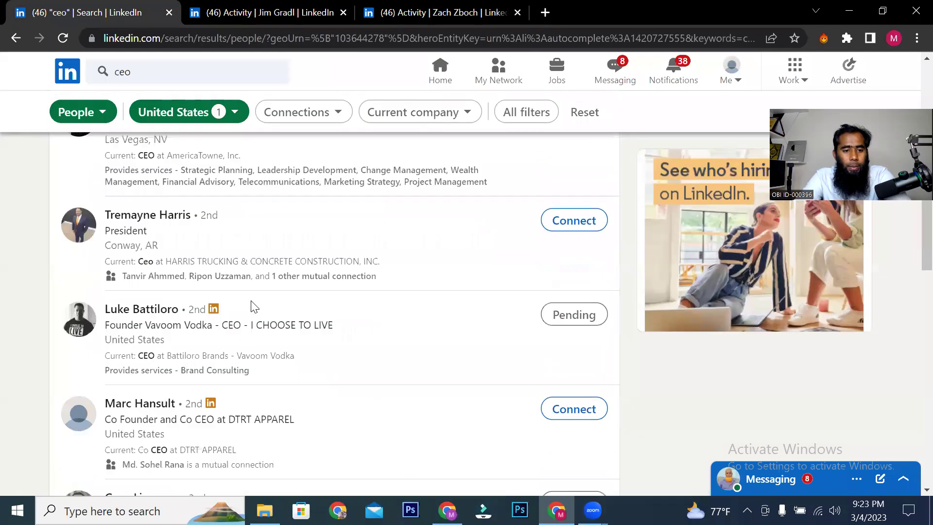
Step: Open the Ventis Pharma CEO's profile in a new tab
scroll(140, 350, down, 3)
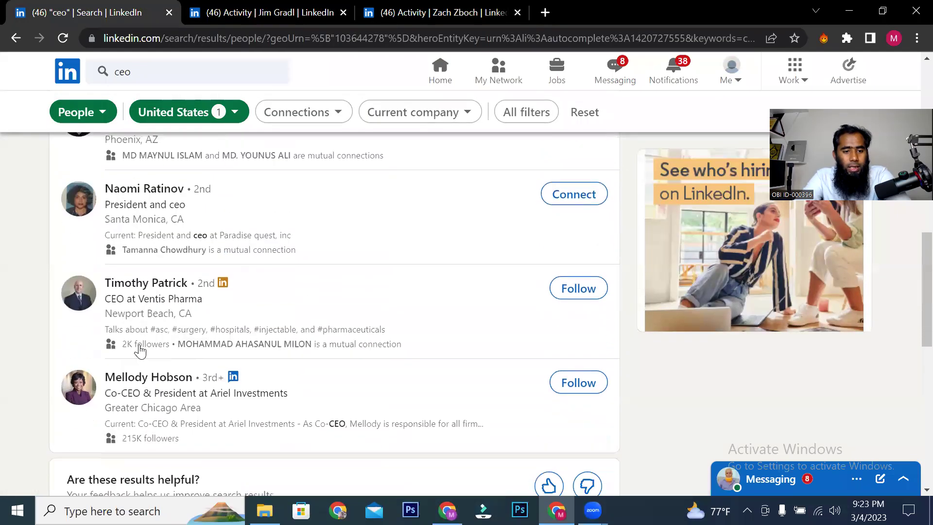
right_click(157, 284)
click(189, 290)
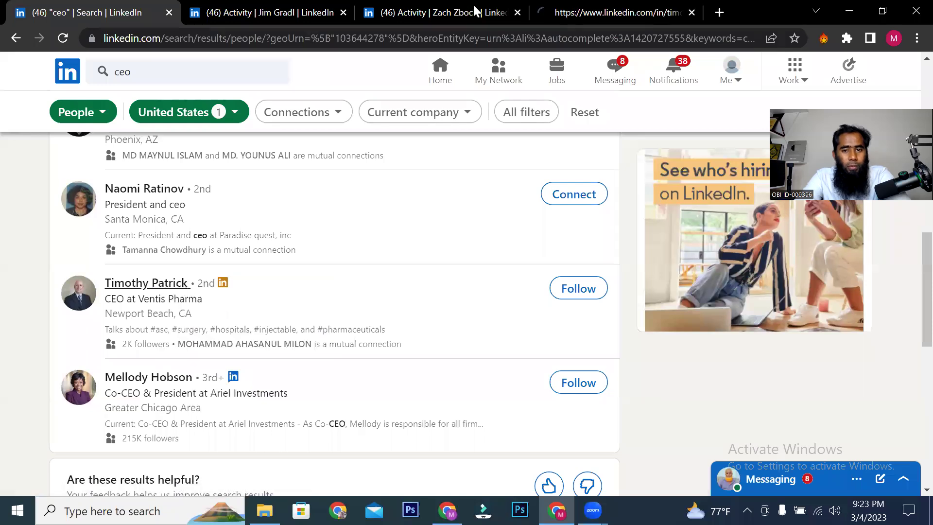
click(556, 6)
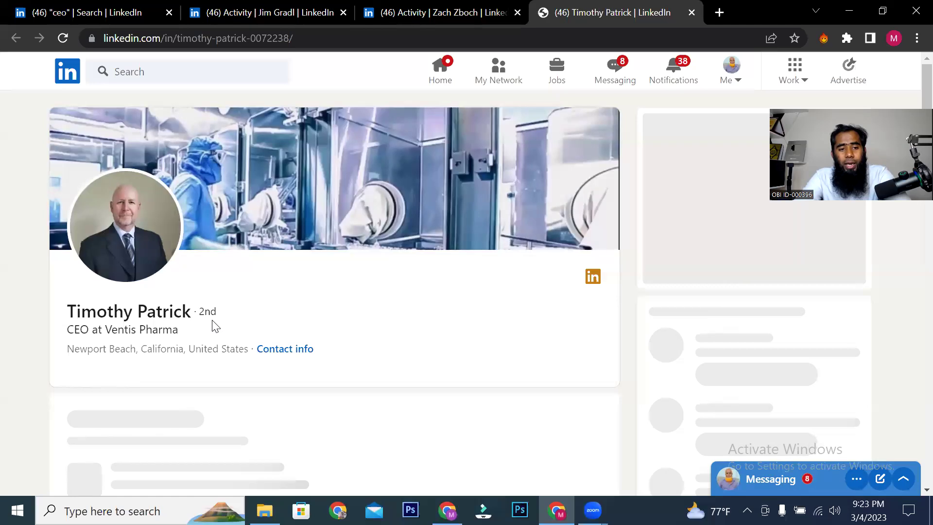
Step: Browse the Ventis Pharma CEO's posts-only activity, then close an extra prospect profile tab
scroll(223, 309, down, 3)
scroll(227, 306, down, 5)
scroll(226, 306, down, 3)
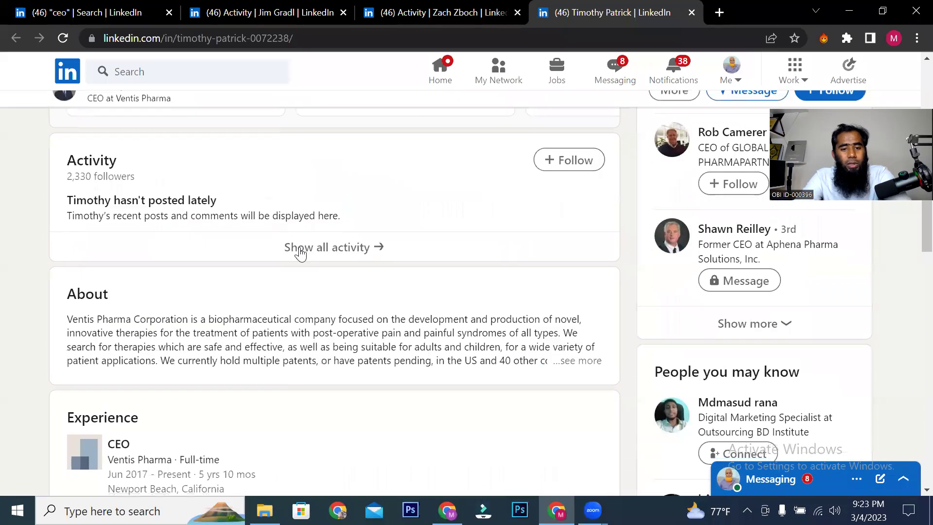
click(342, 248)
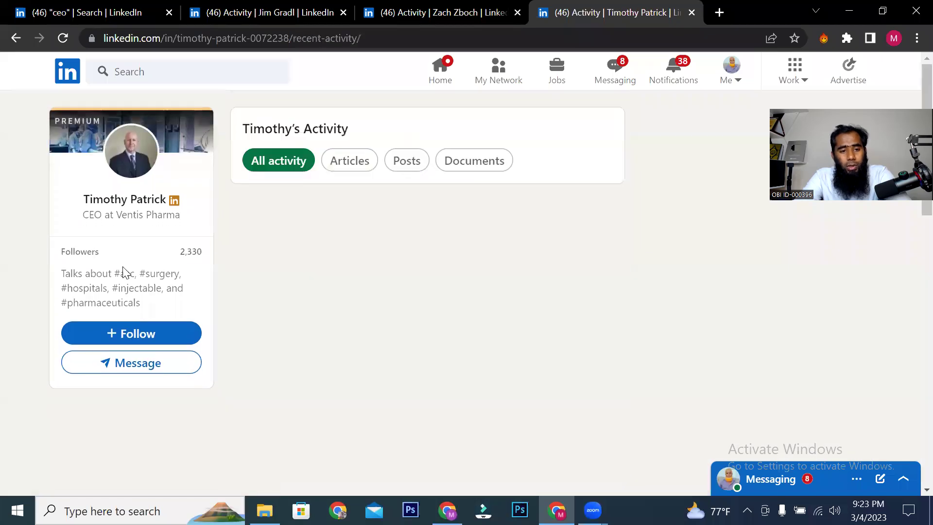
click(406, 161)
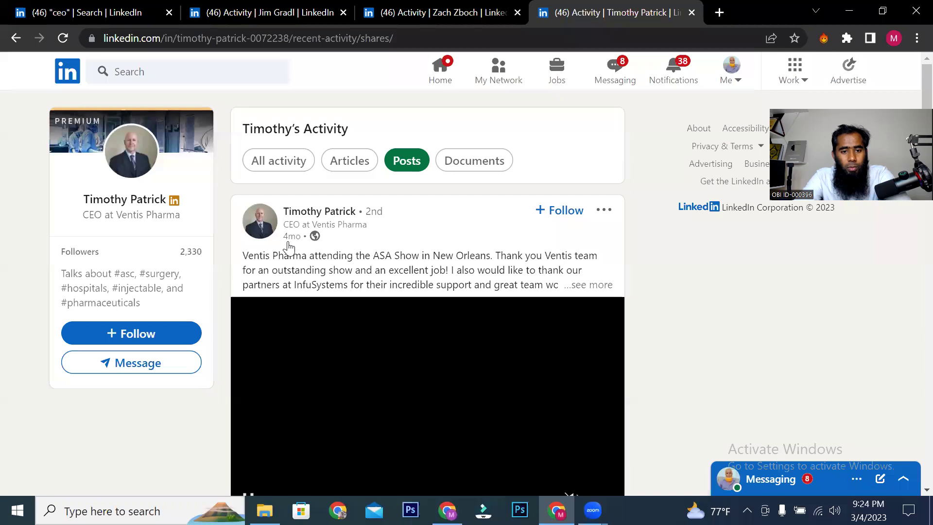
scroll(481, 272, down, 9)
scroll(480, 275, down, 5)
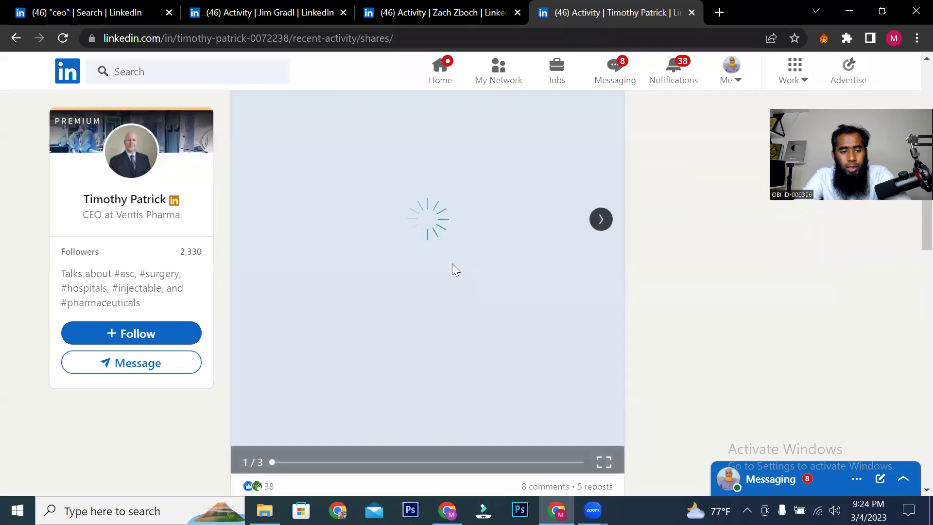
scroll(439, 269, down, 7)
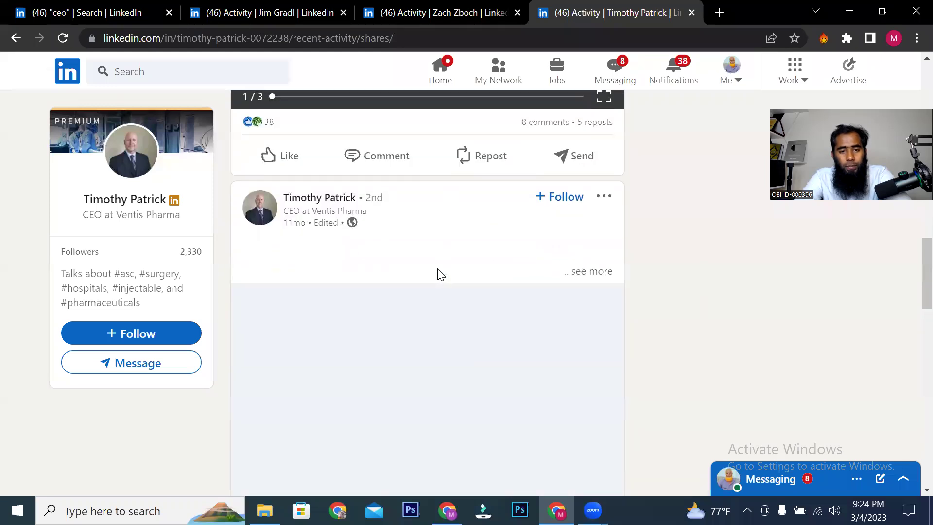
scroll(440, 274, up, 3)
scroll(436, 267, up, 10)
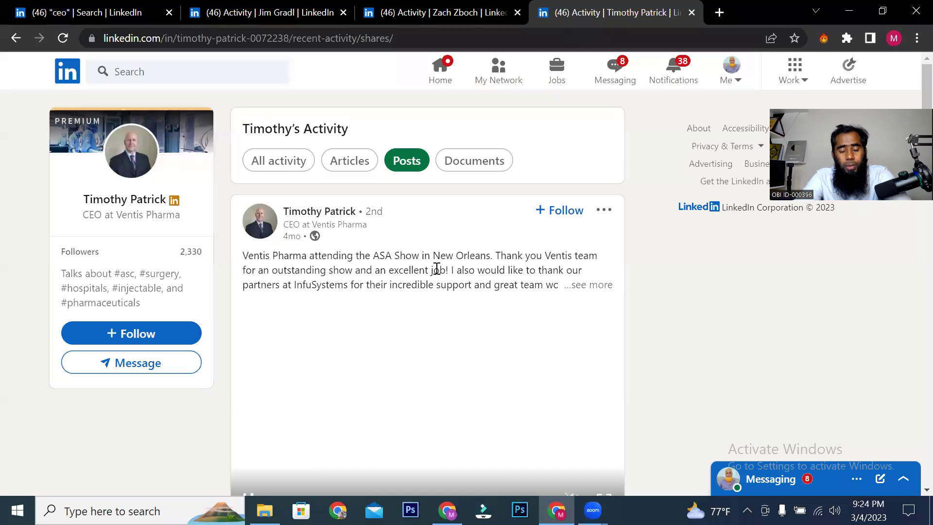
click(306, 15)
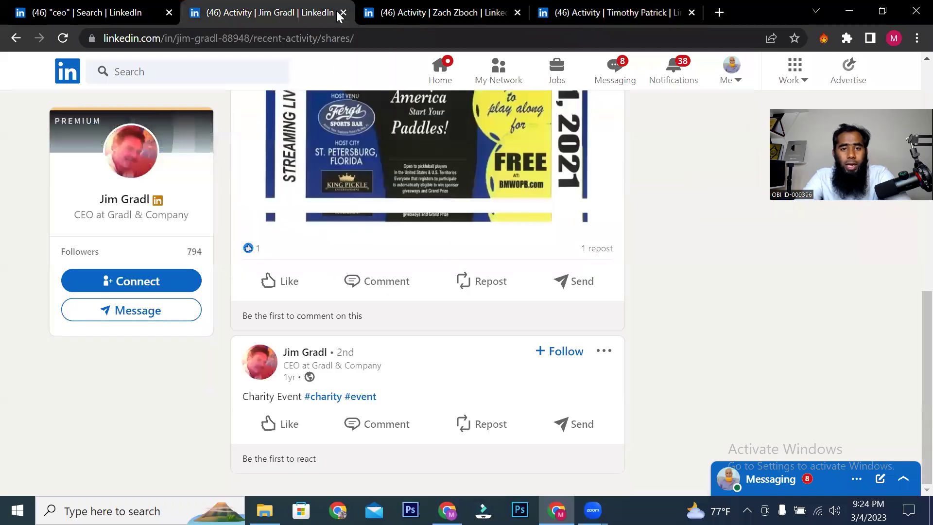
click(346, 12)
click(346, 12)
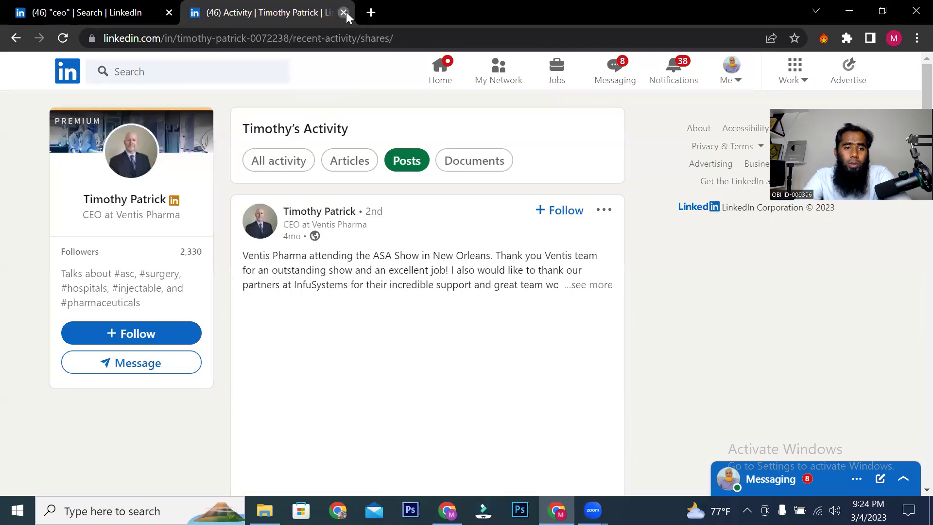
Step: Close the leftover activity tab and run a people search for 'admin'
click(345, 11)
scroll(120, 333, up, 5)
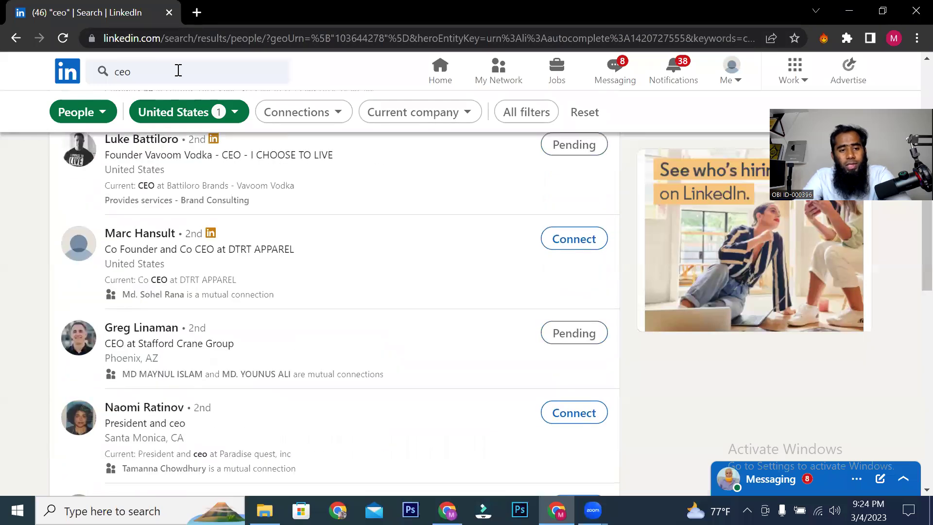
scroll(173, 369, up, 10)
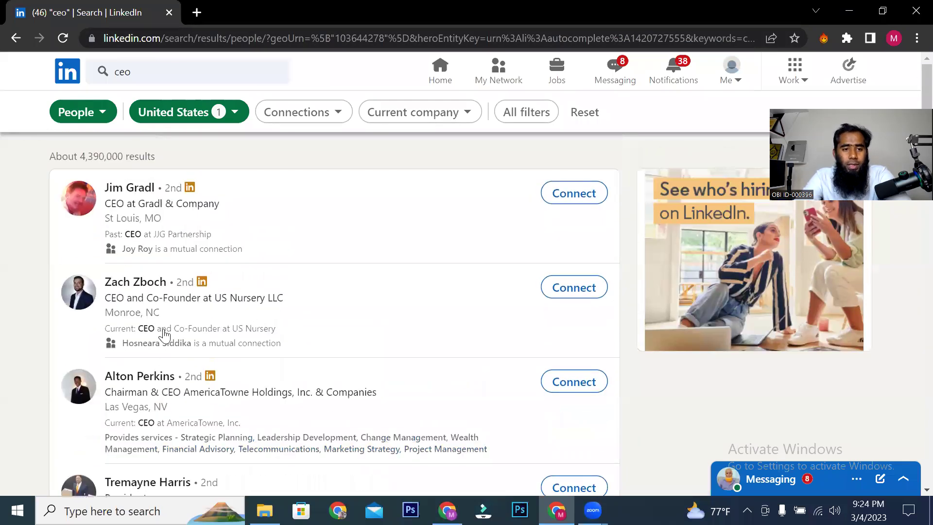
click(109, 72)
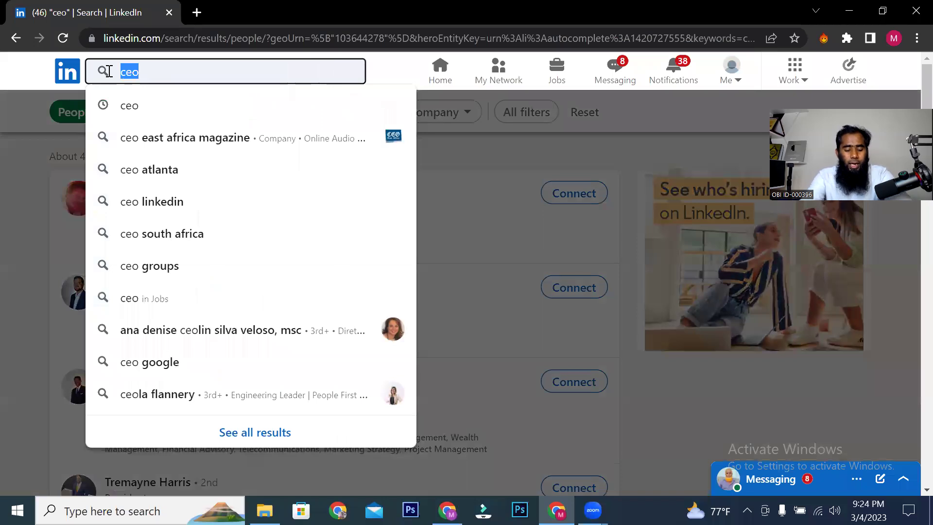
text(admin)
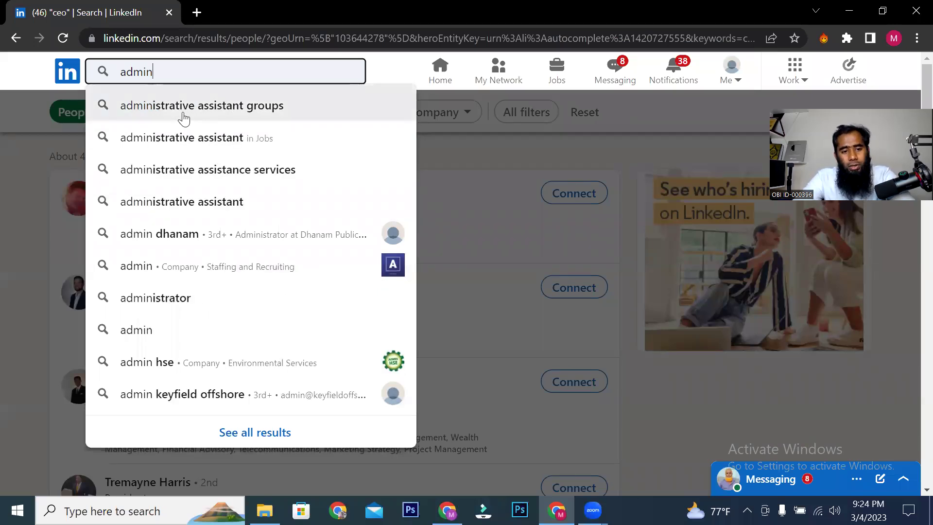
key(Return)
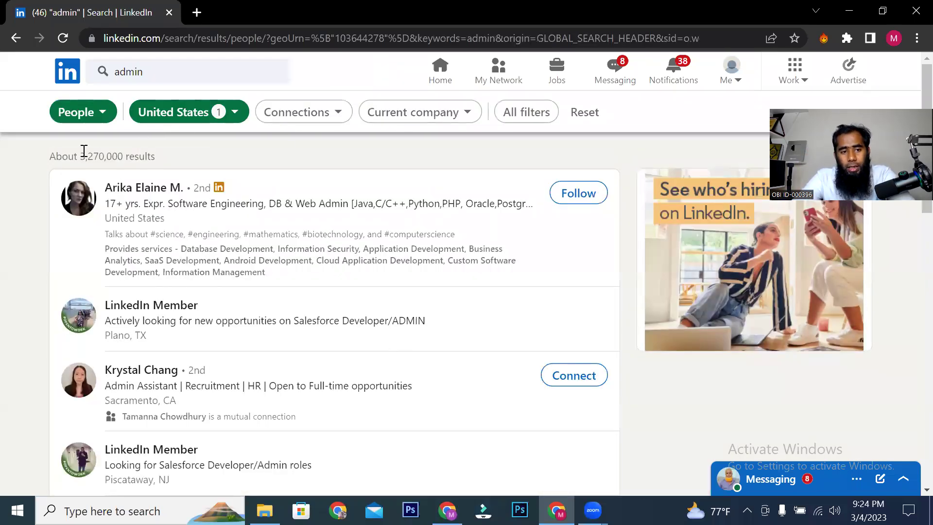
Step: Replace the search with 'manager', keeping the United States filter (about 36,500,000 results)
scroll(218, 282, down, 3)
scroll(211, 373, up, 3)
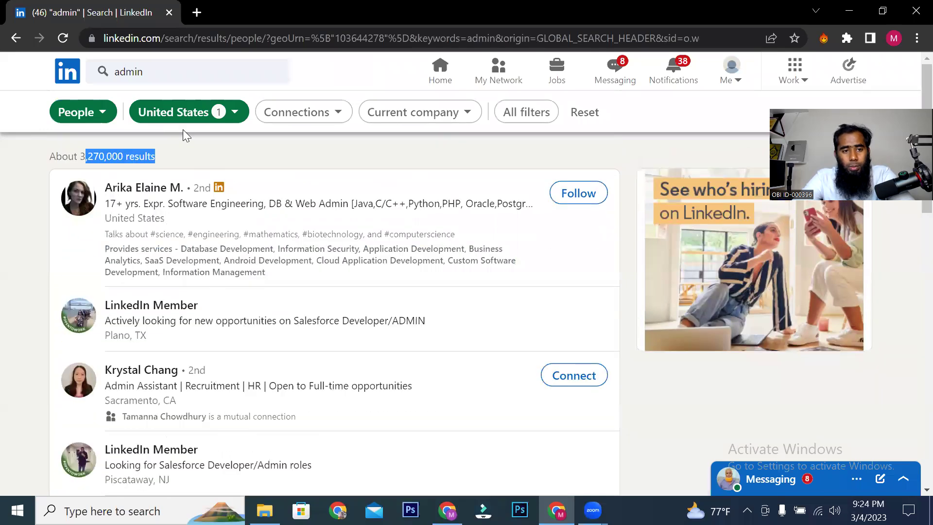
click(174, 66)
text(man)
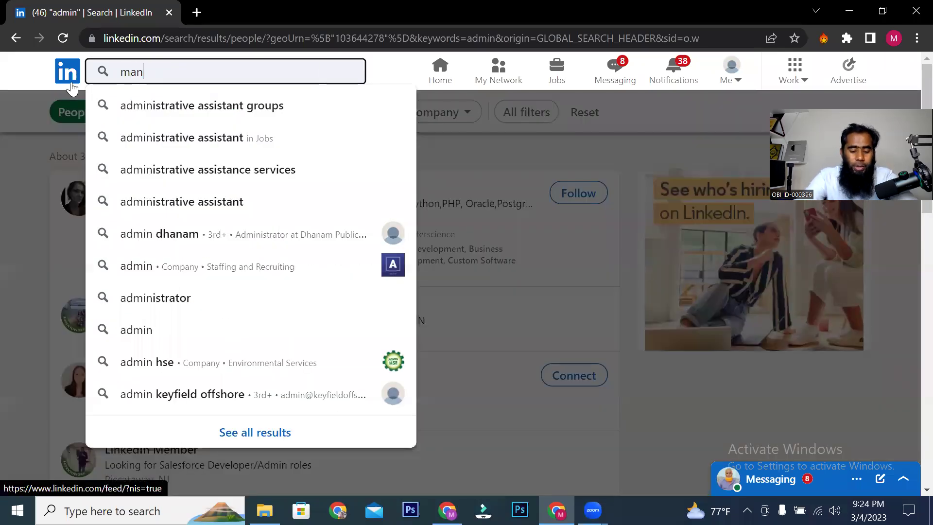
text(ager)
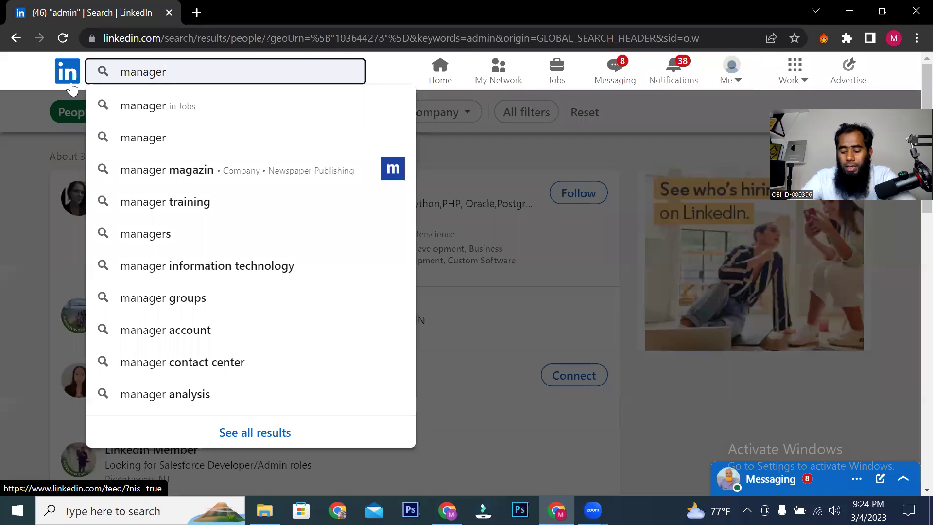
key(Return)
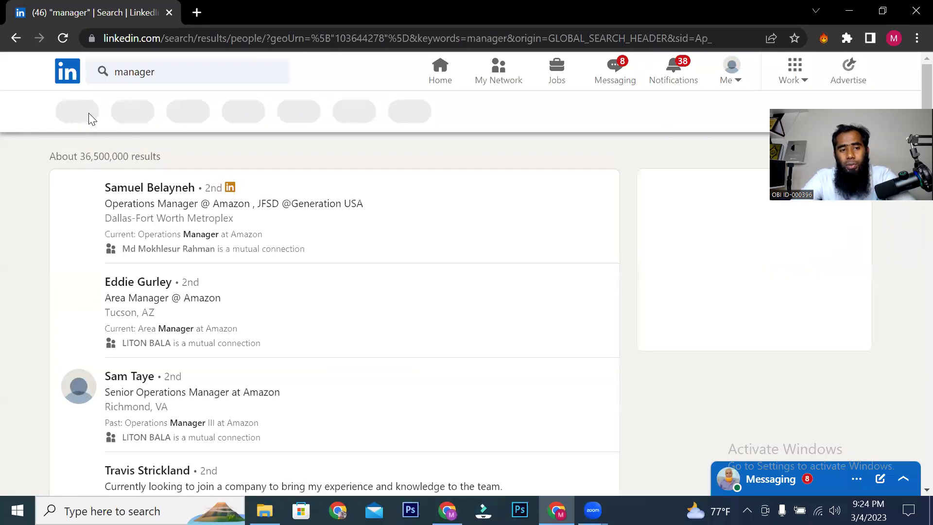
click(223, 123)
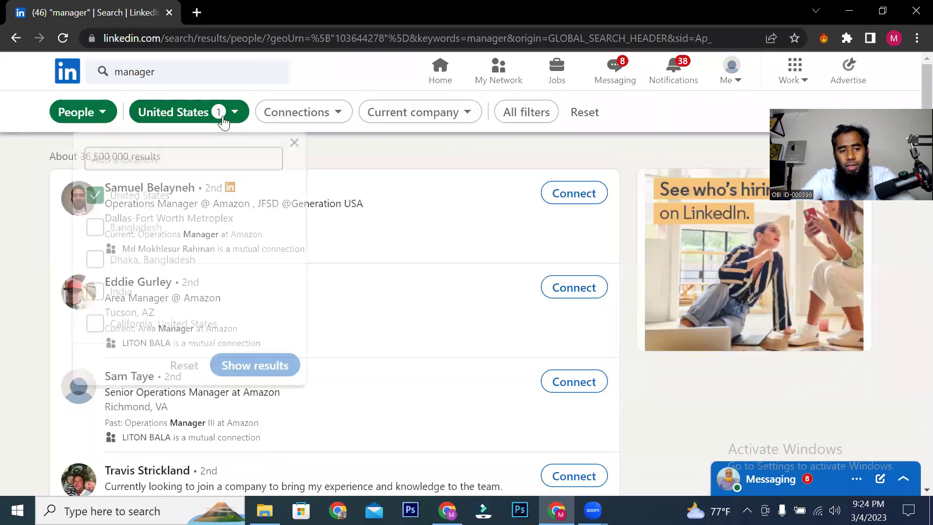
Step: Switch the manager search's location filter from United States to Bangladesh
click(99, 196)
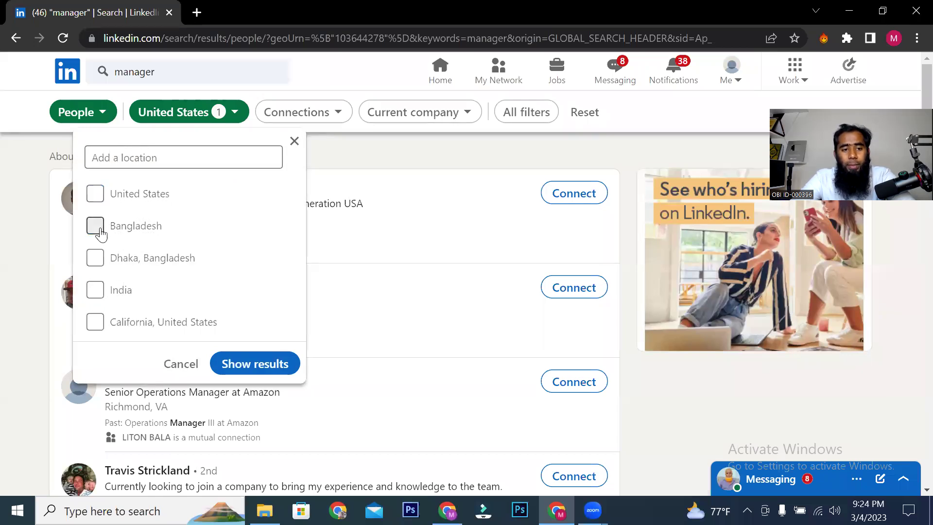
click(252, 365)
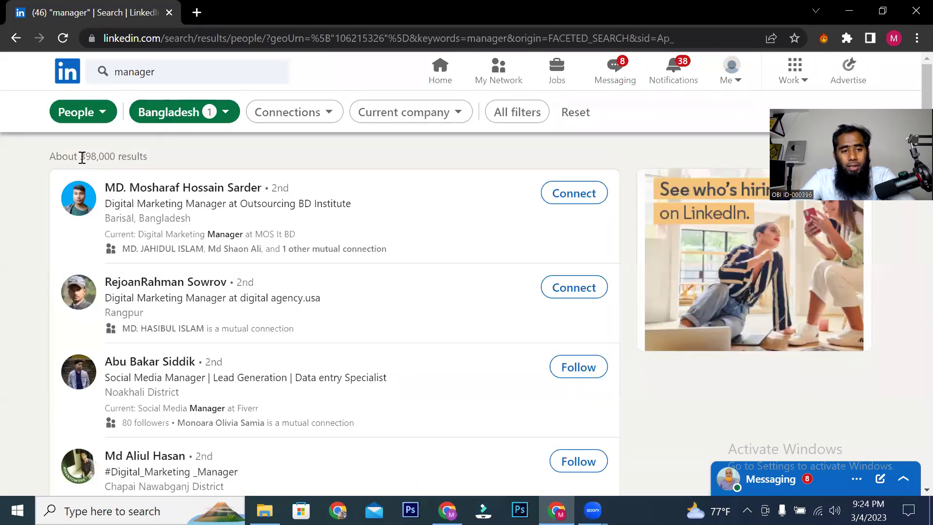
scroll(177, 289, down, 3)
scroll(177, 291, up, 3)
Step: Apply Fiverr as the current company filter, then remove it again
click(451, 117)
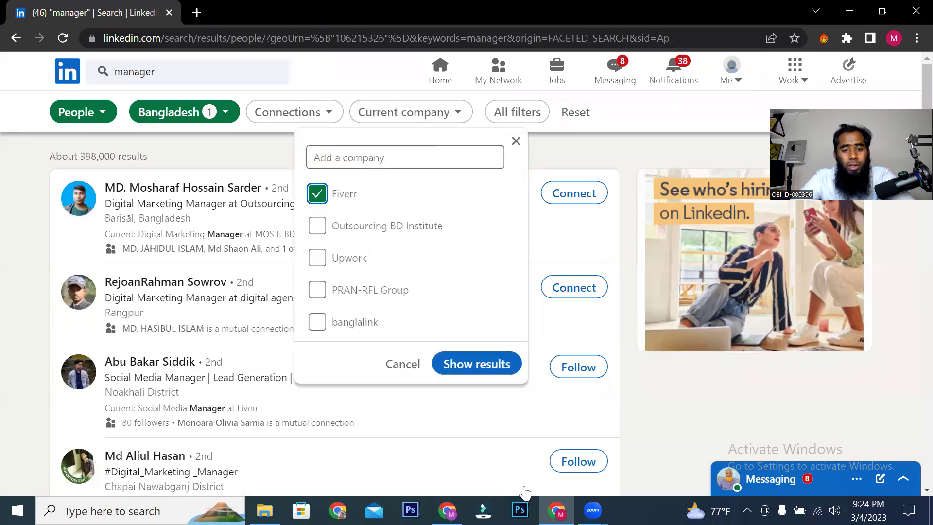
click(486, 367)
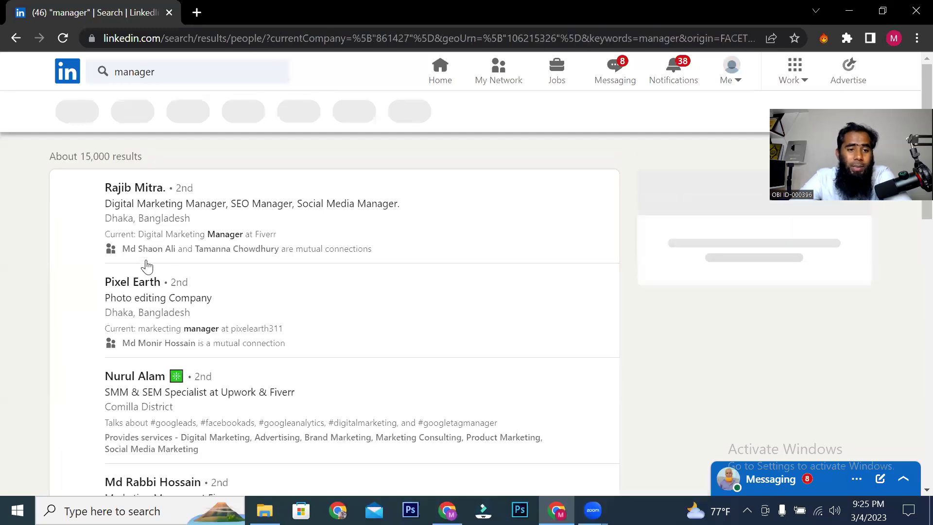
drag(66, 156, 163, 189)
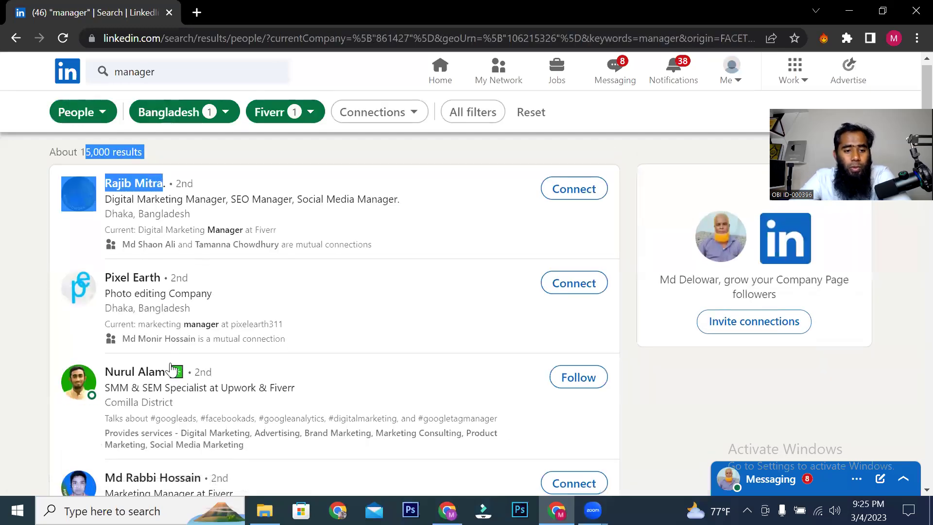
scroll(179, 405, down, 3)
scroll(178, 405, up, 3)
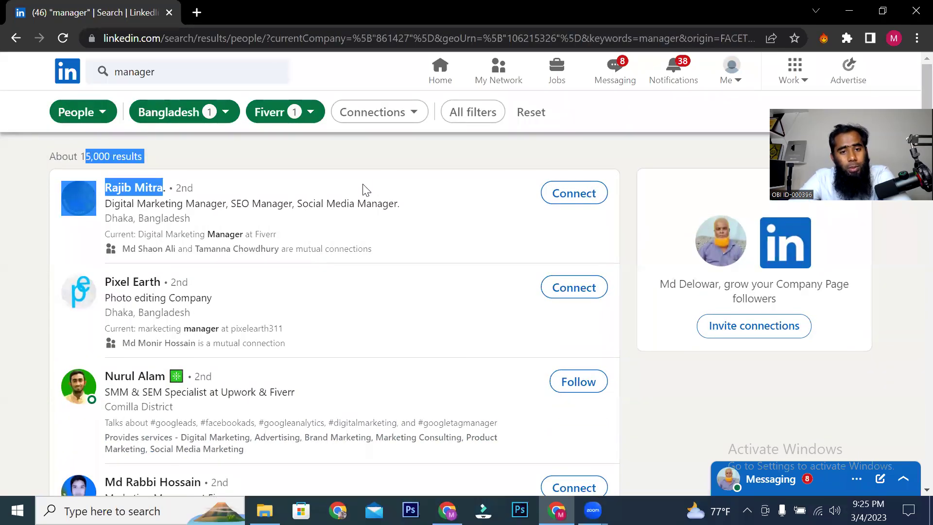
click(309, 120)
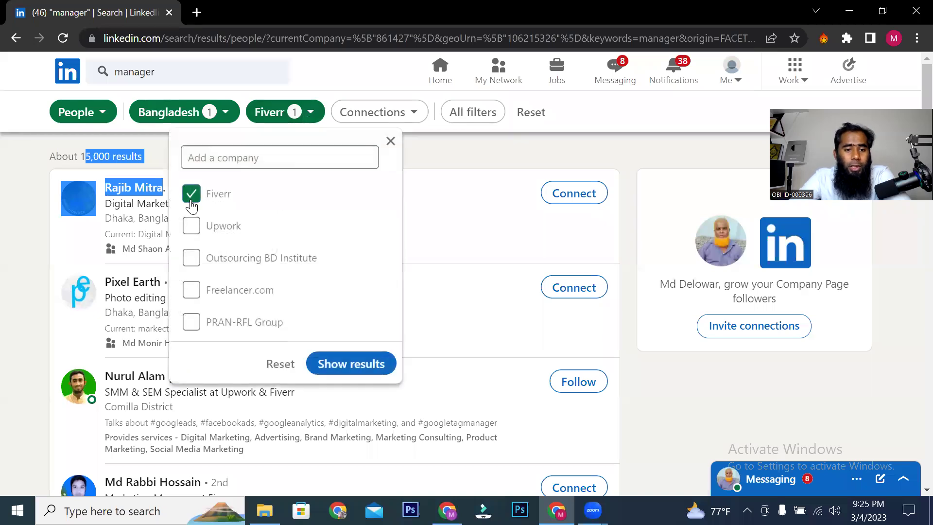
click(192, 203)
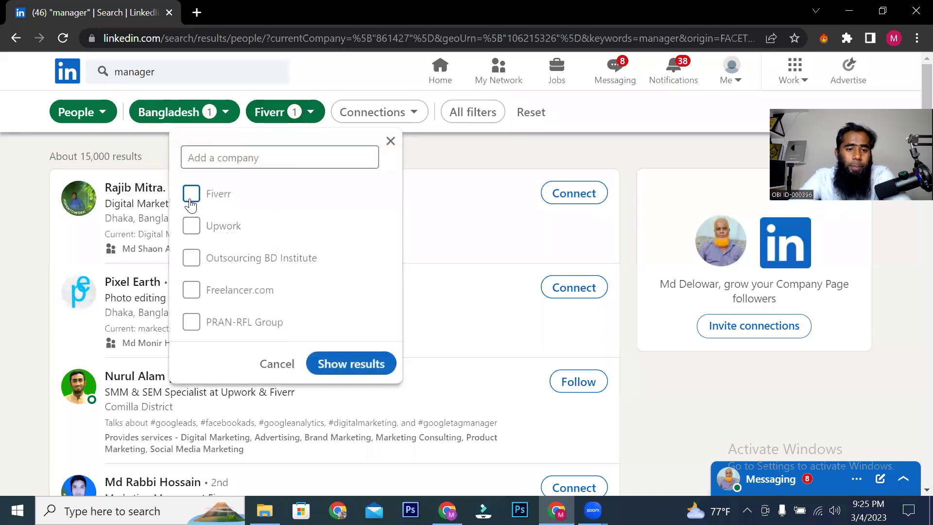
click(359, 362)
Step: Replace Bangladesh with United Kingdom as the location, giving about 7,220,000 results
click(222, 118)
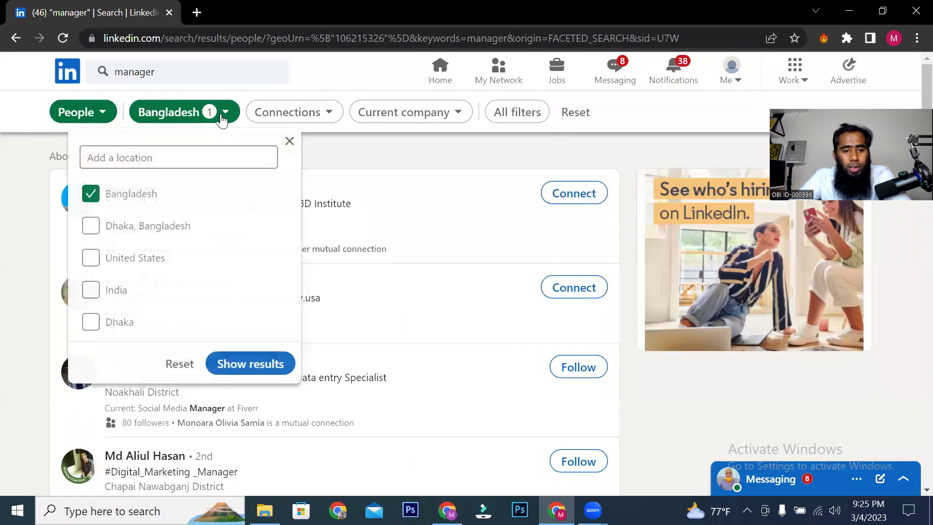
click(187, 161)
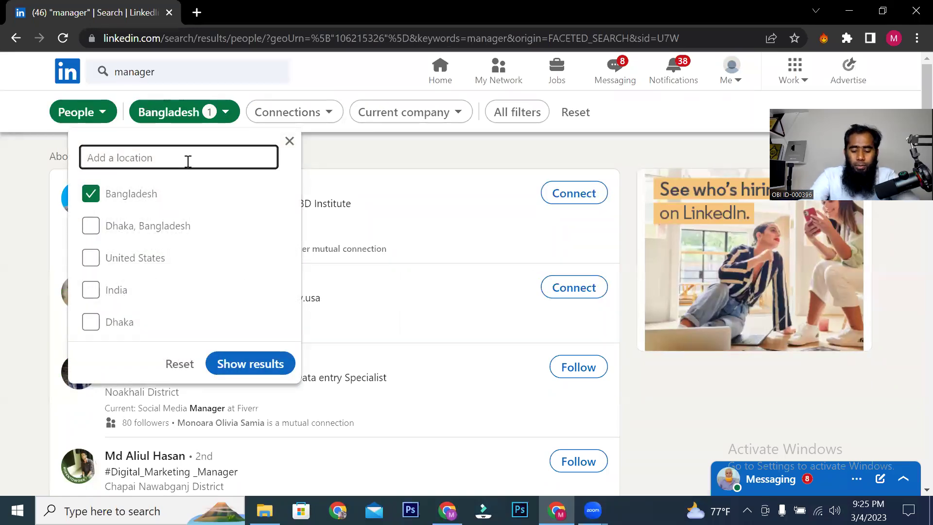
text(united)
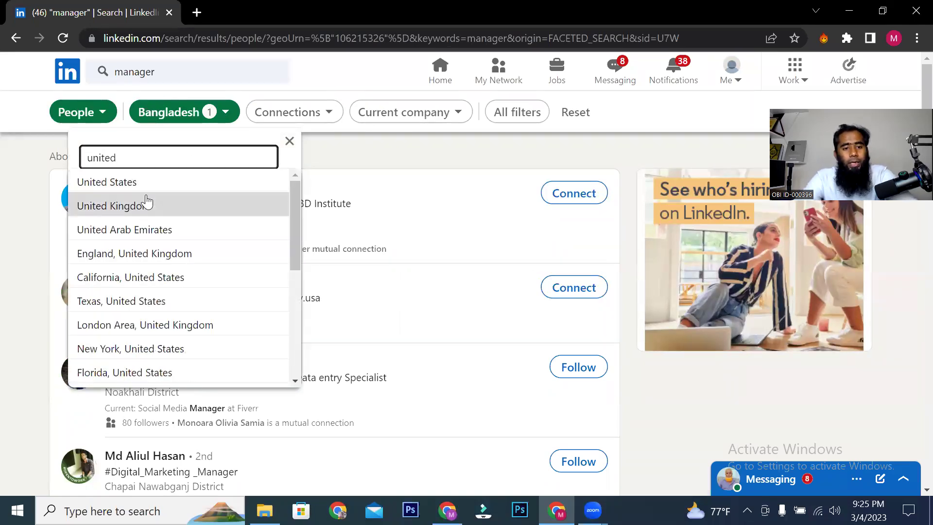
click(146, 204)
click(106, 235)
click(279, 404)
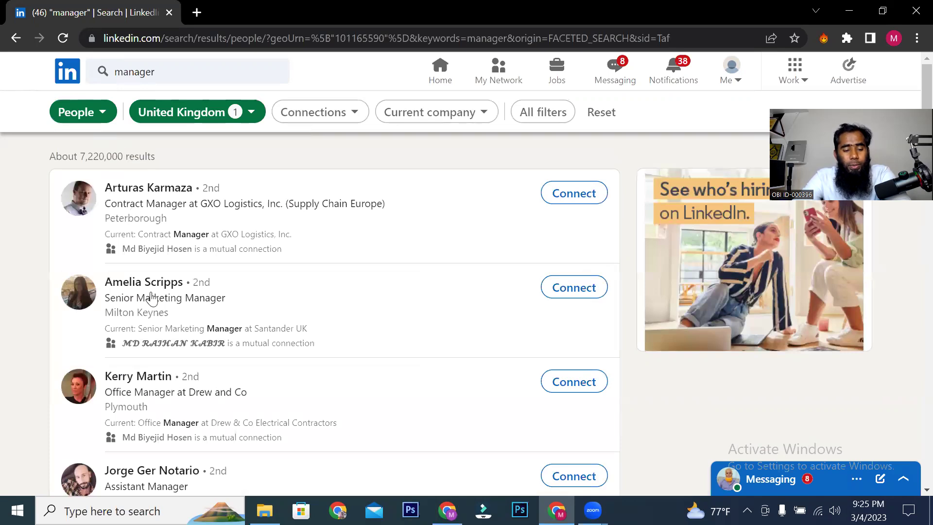
Step: Replace the search term with 'marketer' and browse the roughly 62,000 UK results
scroll(140, 347, down, 12)
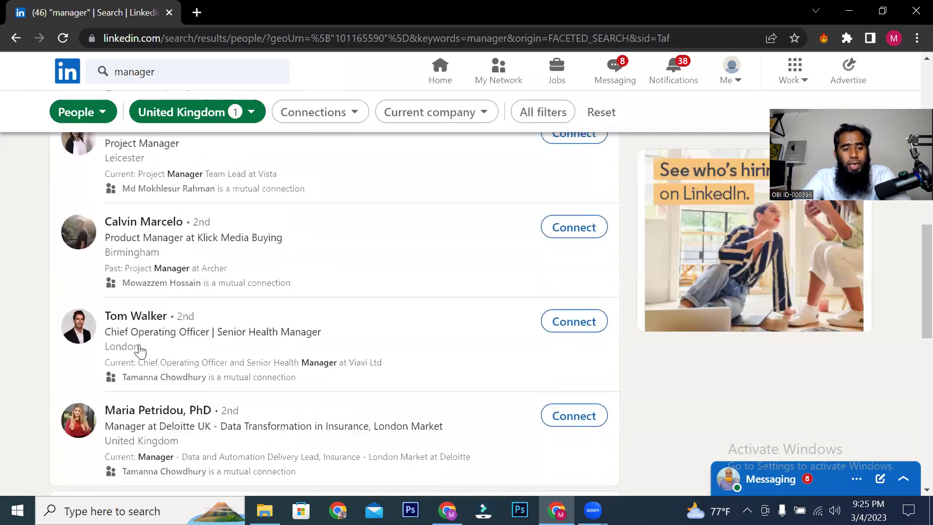
scroll(141, 347, down, 4)
scroll(141, 345, up, 15)
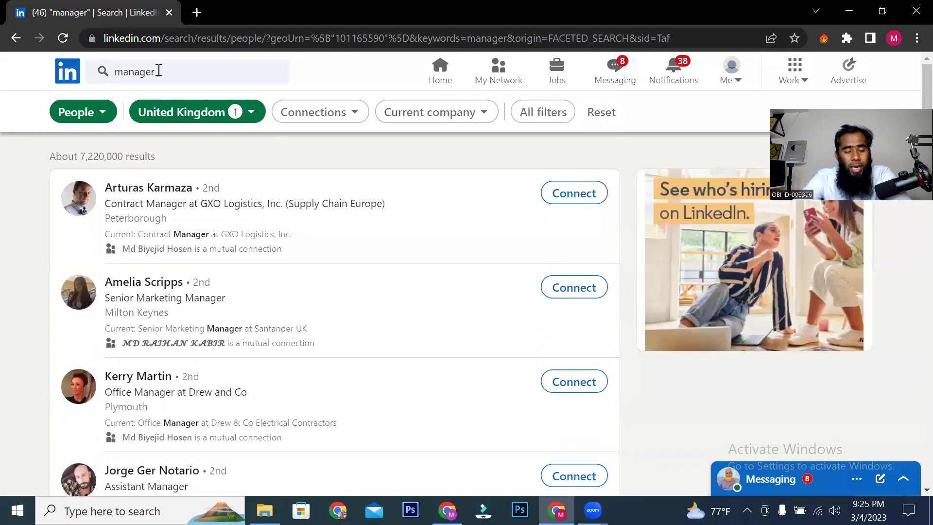
click(175, 77)
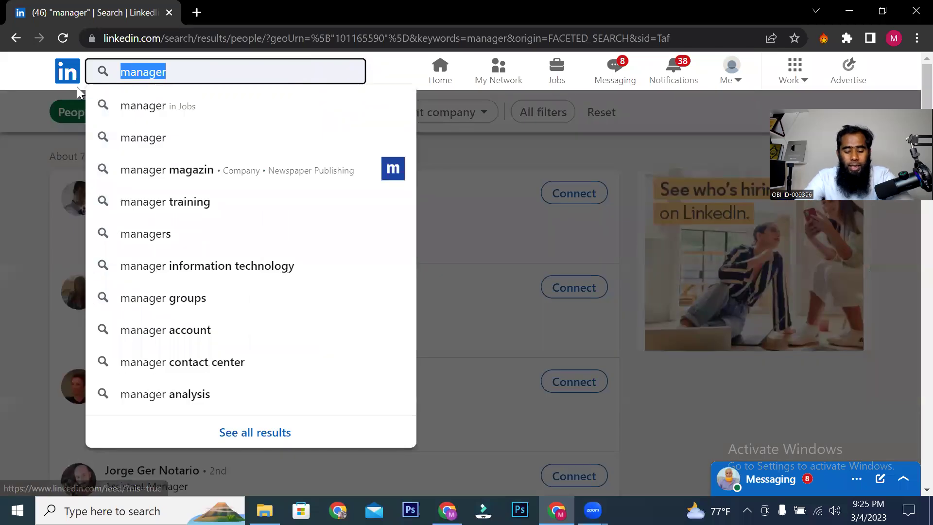
text(marketer)
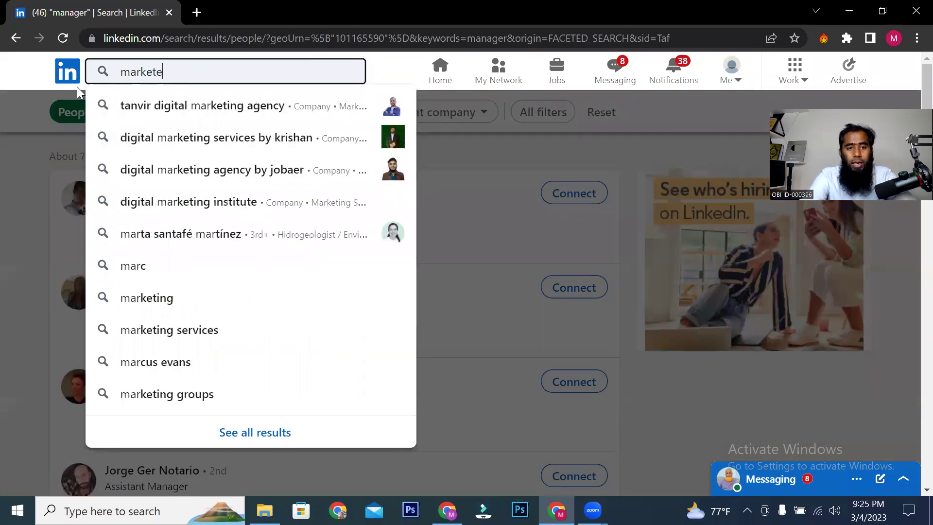
key(Return)
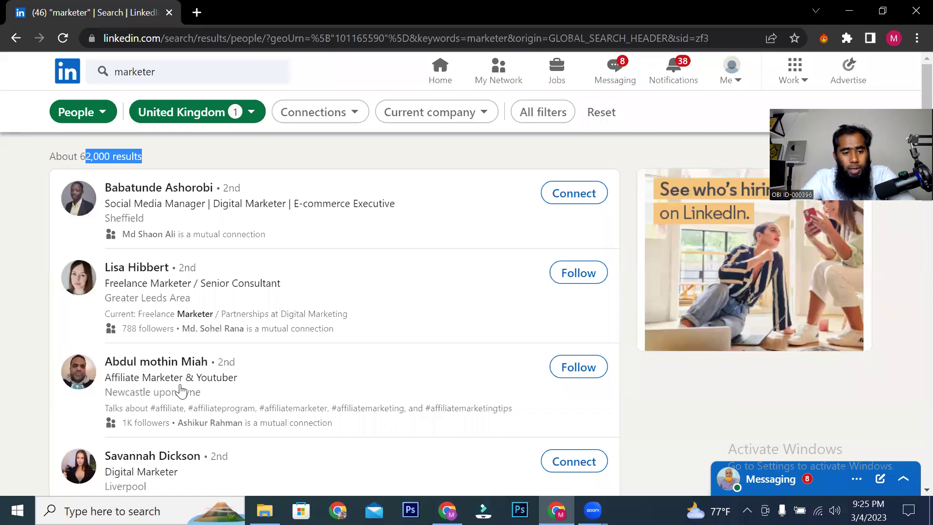
scroll(180, 390, down, 3)
scroll(122, 340, down, 3)
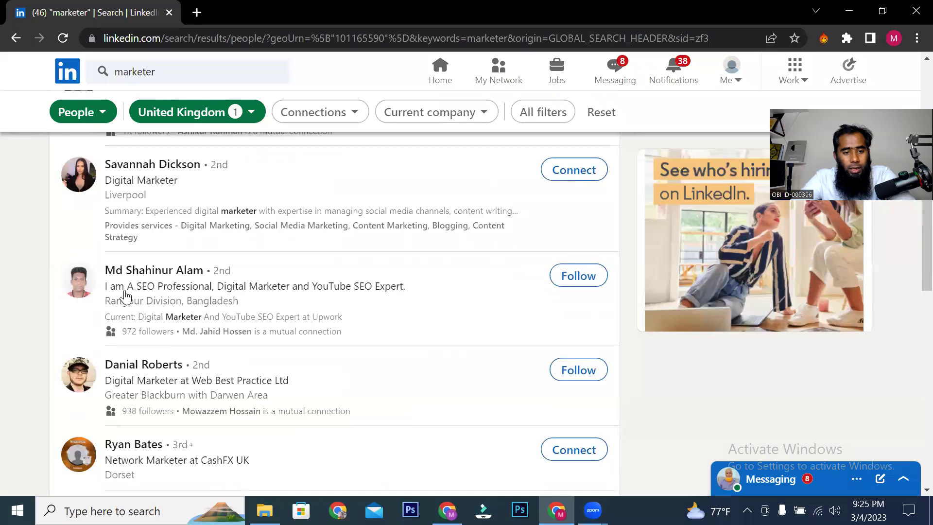
scroll(210, 305, down, 3)
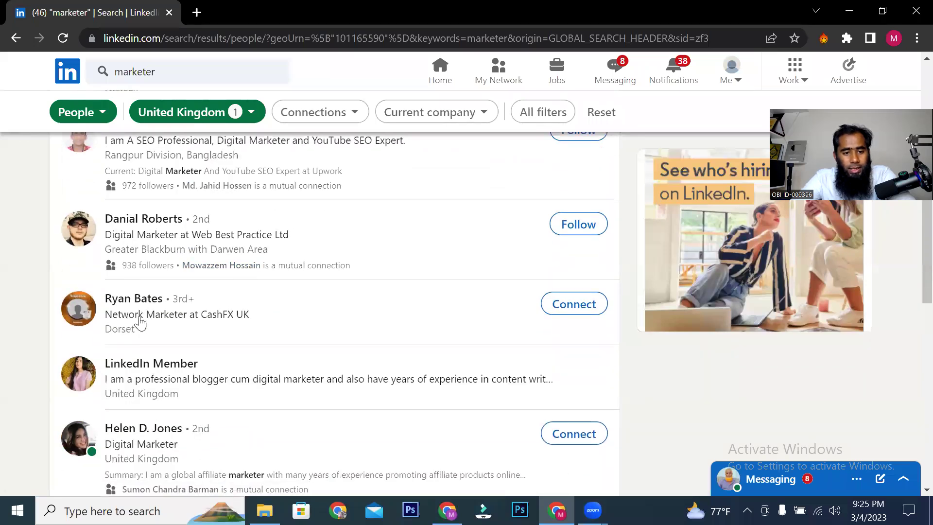
scroll(198, 339, up, 9)
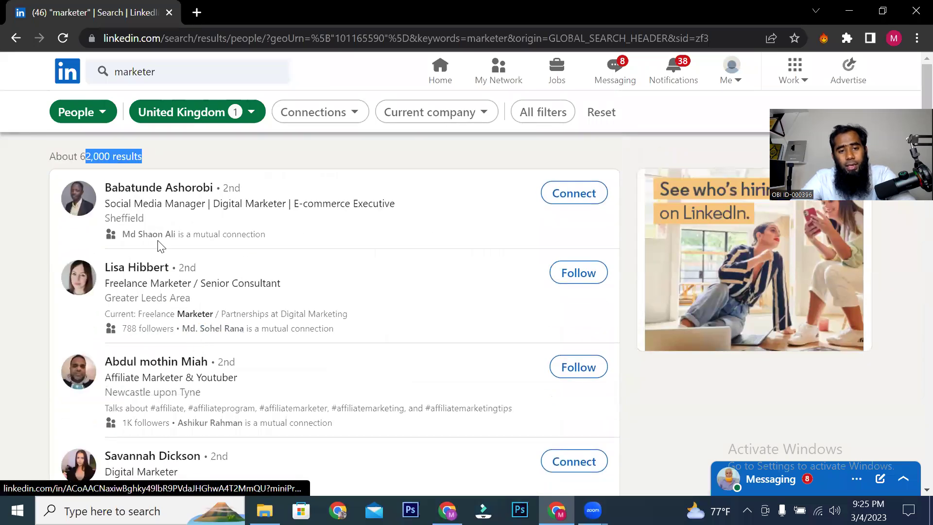
click(477, 114)
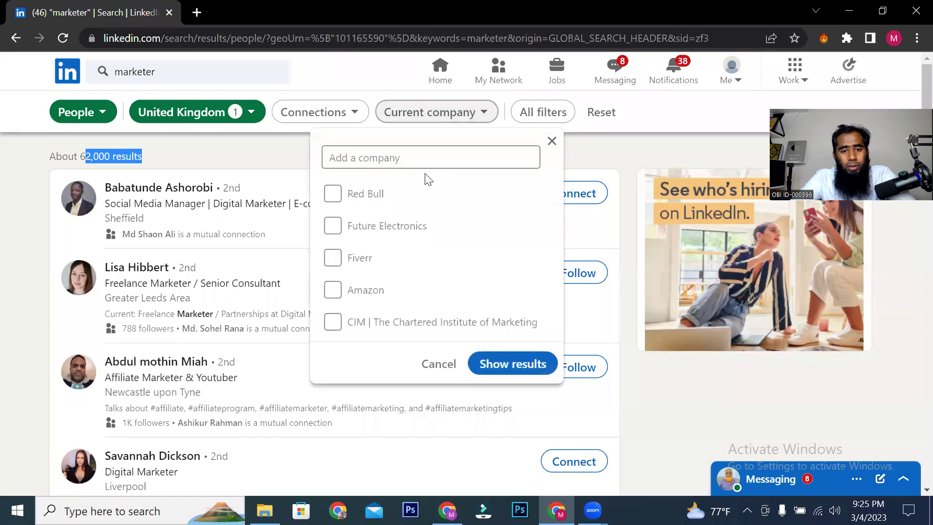
Step: Filter the search to current company Fiverr, browse the 184 results, and right-click the digital marketer's result
click(332, 259)
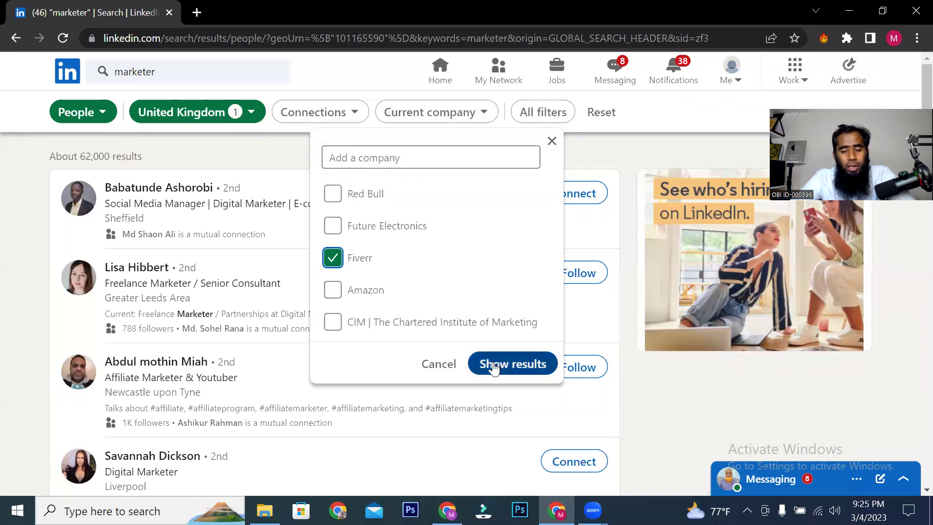
click(494, 366)
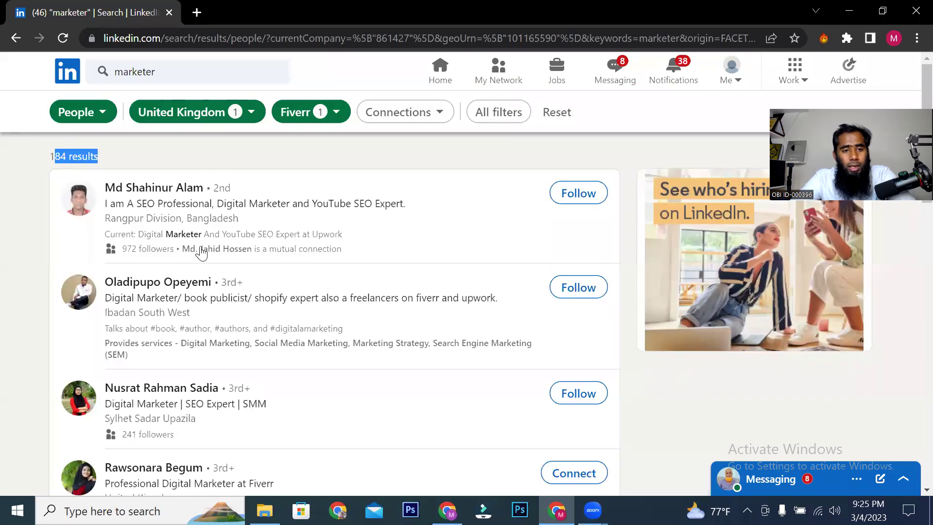
scroll(193, 137, down, 3)
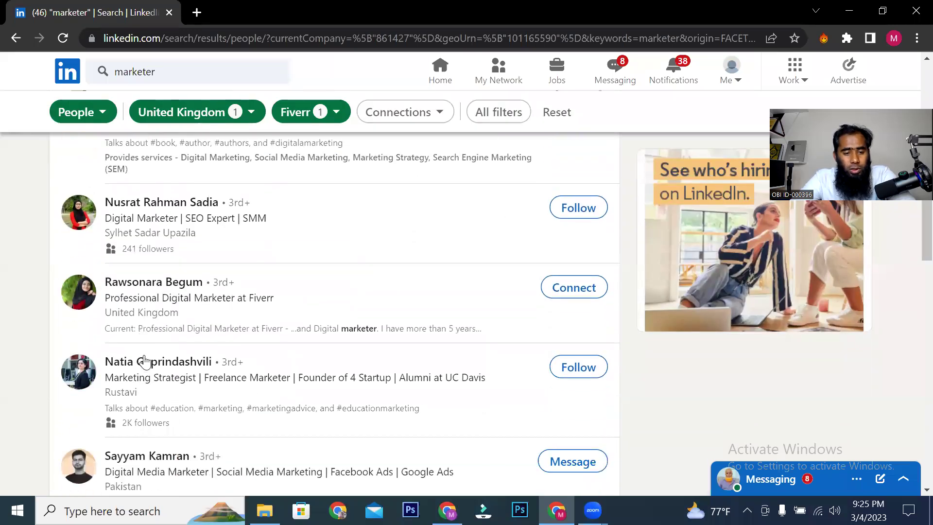
scroll(148, 368, up, 2)
scroll(149, 368, up, 2)
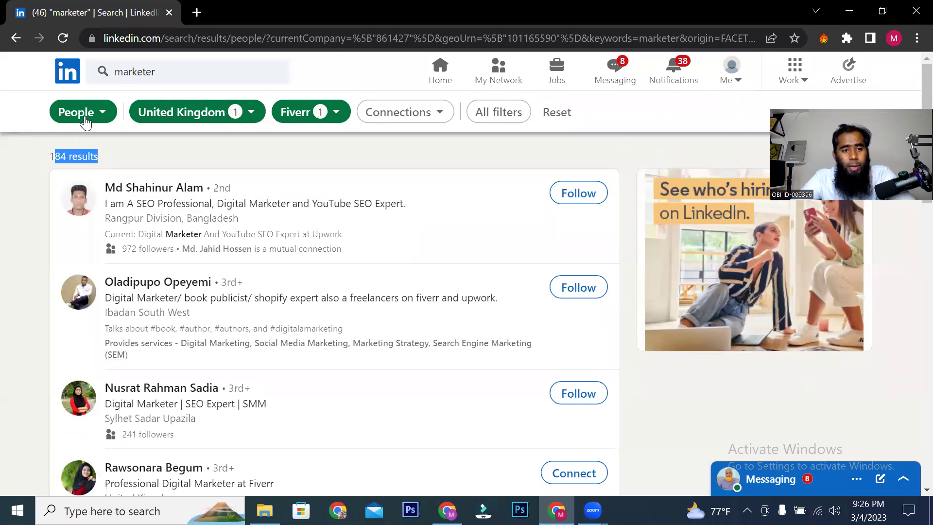
scroll(119, 321, down, 6)
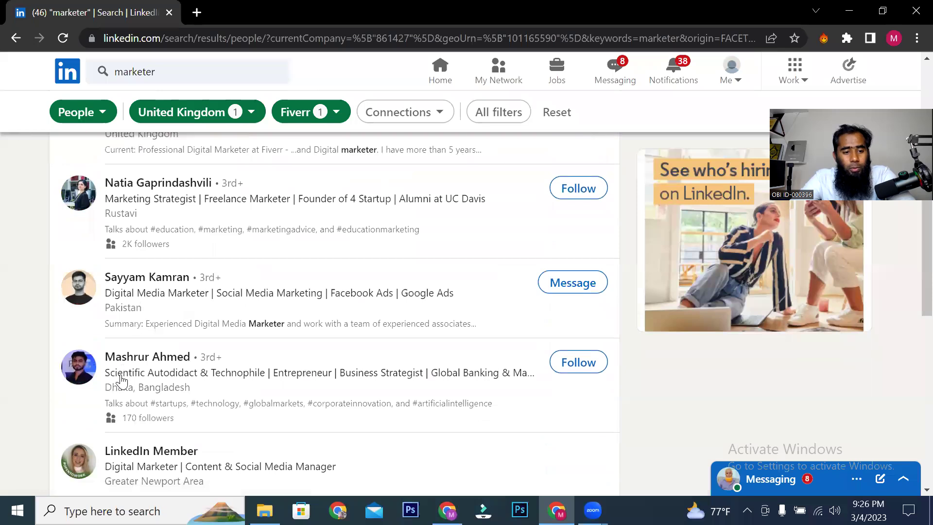
scroll(154, 300, down, 5)
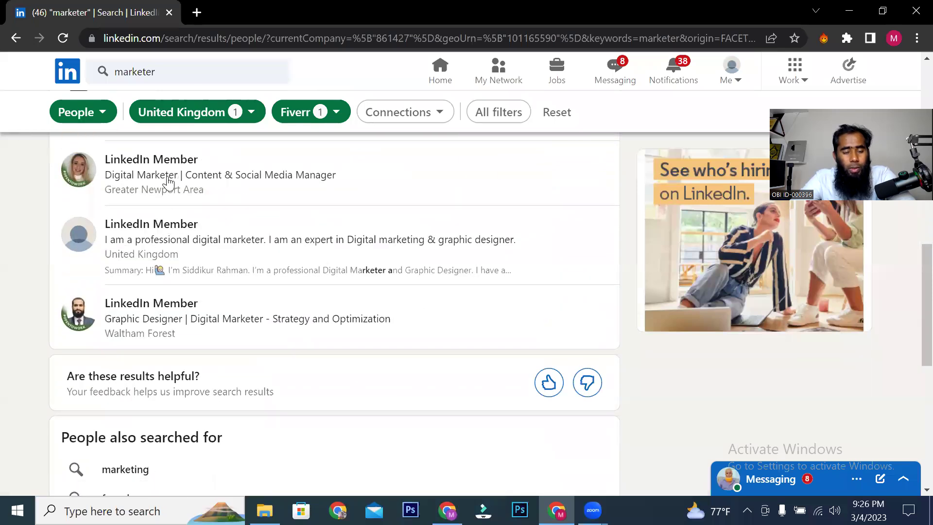
scroll(136, 318, up, 5)
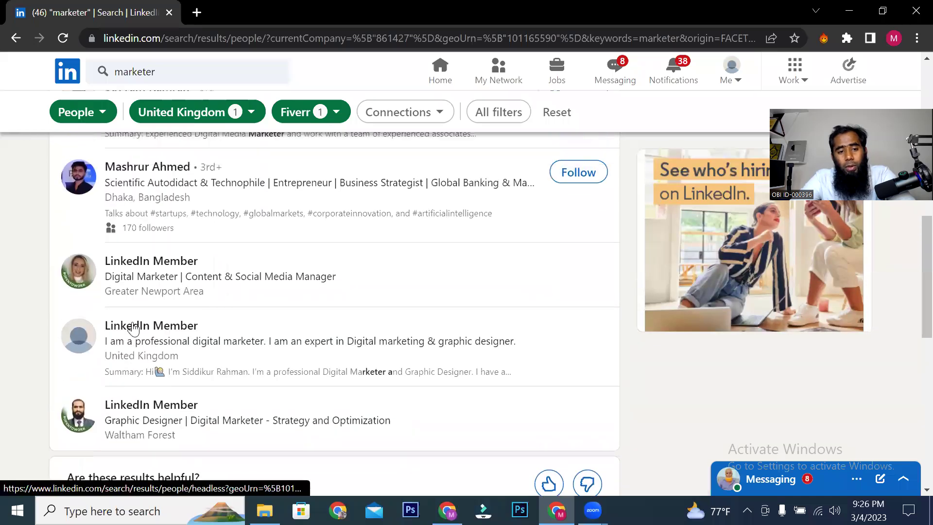
scroll(161, 322, up, 5)
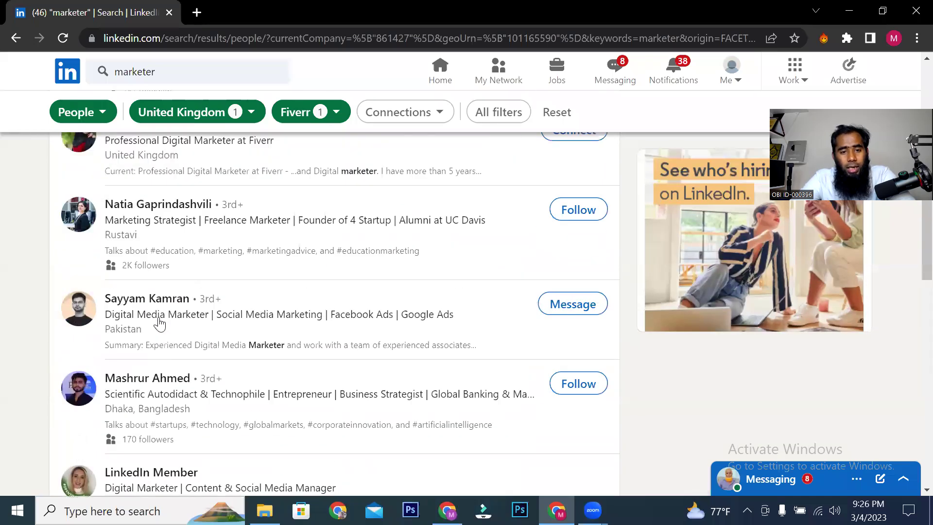
right_click(160, 251)
Step: Open the Fiverr digital marketer's profile in a new tab and scroll down to her interests
click(202, 265)
click(257, 12)
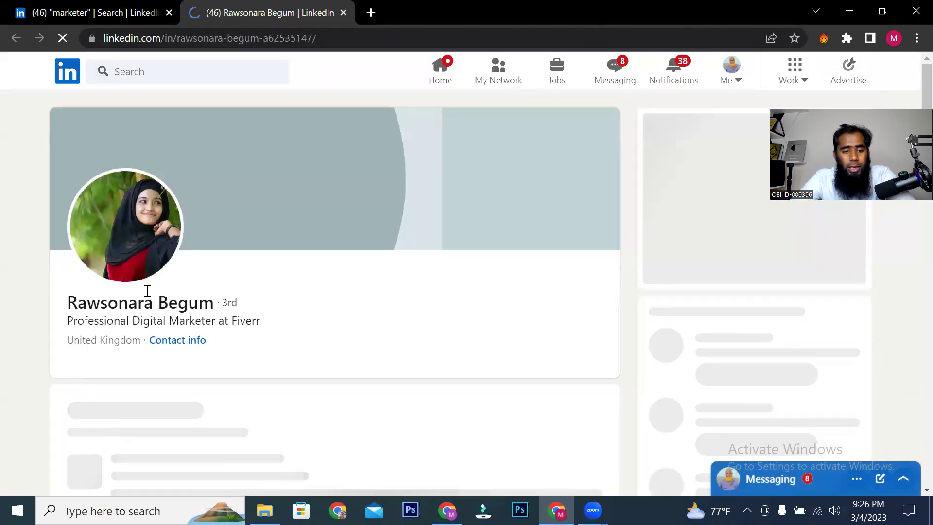
scroll(157, 321, down, 3)
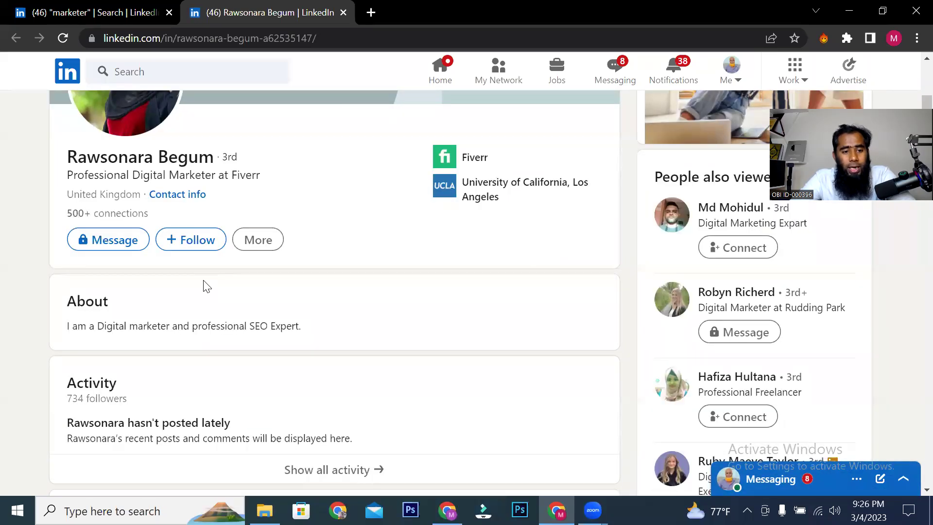
scroll(204, 286, down, 15)
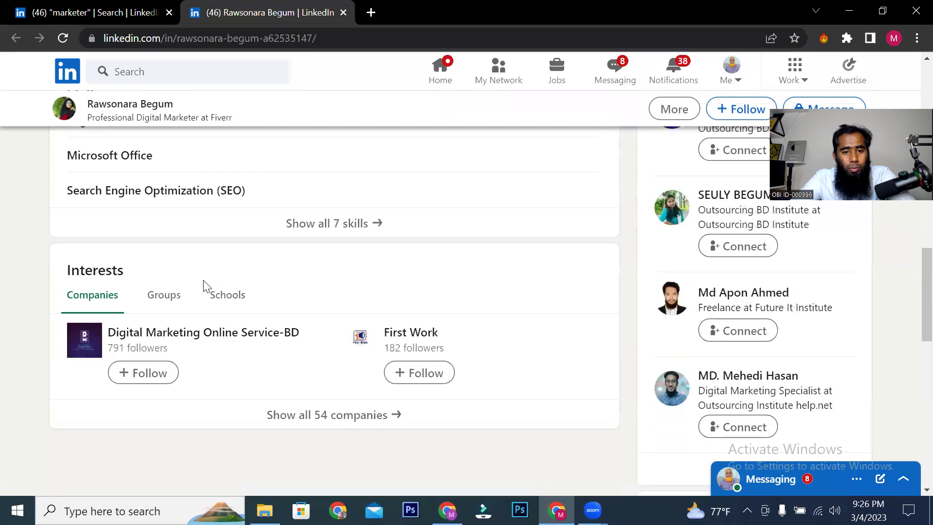
scroll(333, 221, down, 3)
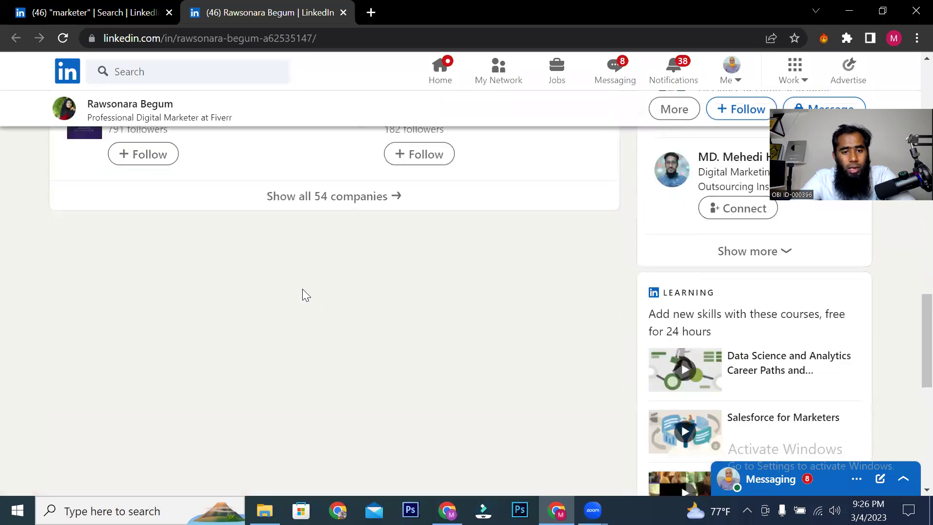
Step: Show all 30 groups she follows under Interests and scroll through the list
click(160, 151)
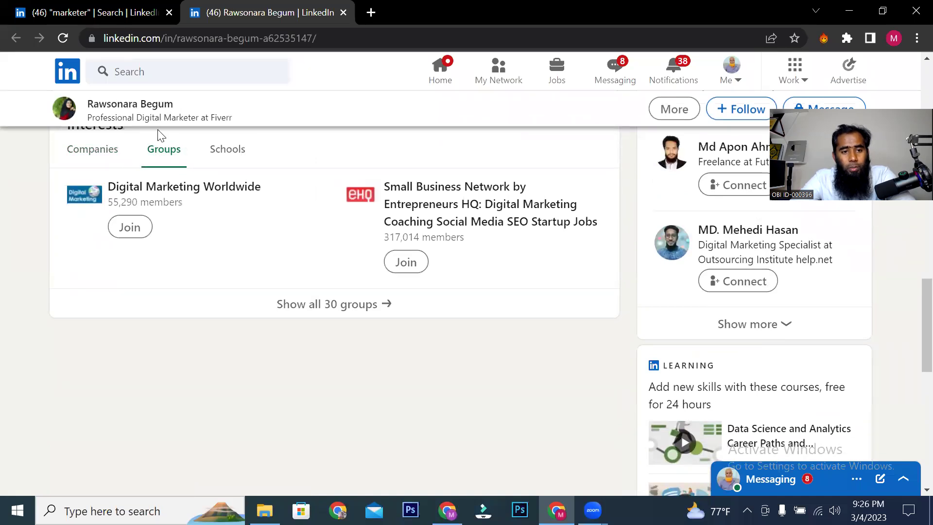
click(342, 312)
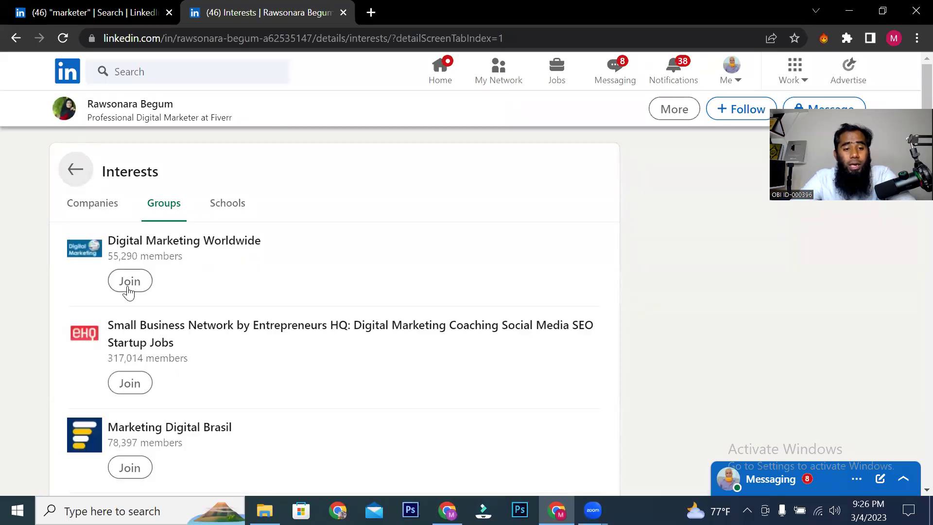
scroll(128, 292, down, 10)
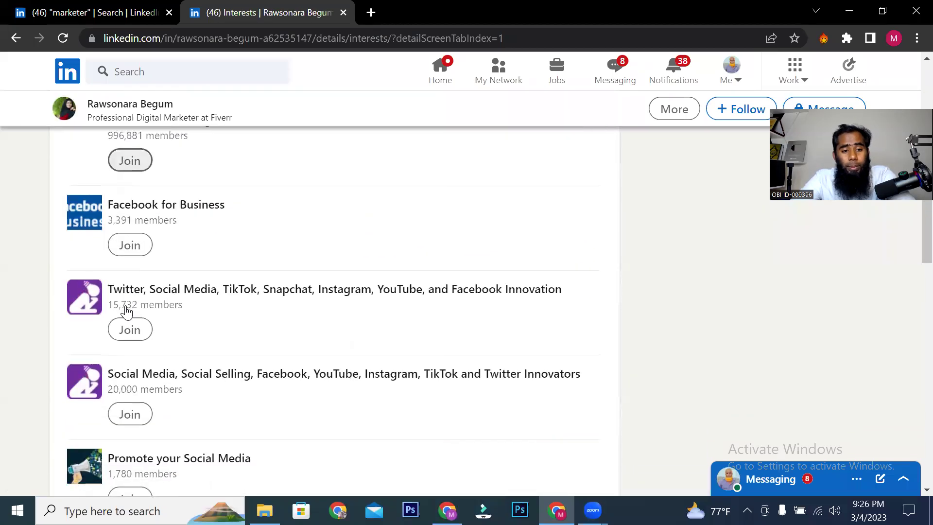
scroll(126, 310, down, 12)
drag(300, 309, 231, 317)
scroll(363, 335, down, 7)
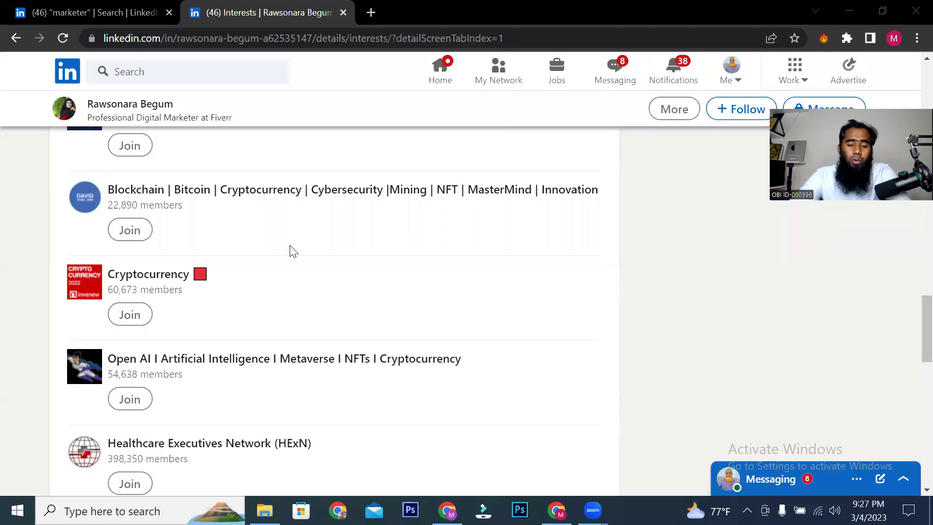
Step: Return to the Fiverr-filtered marketer search tab, then go to the LinkedIn home feed
scroll(289, 249, down, 10)
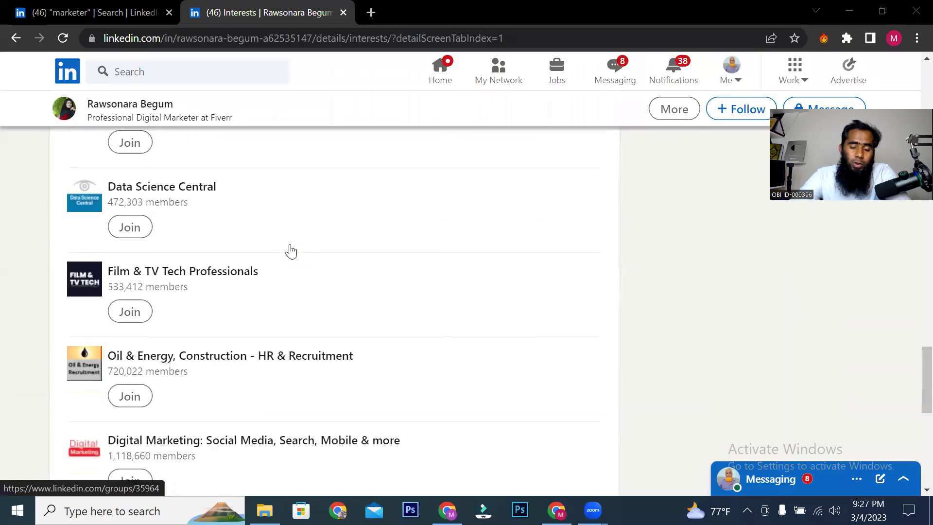
scroll(294, 252, up, 10)
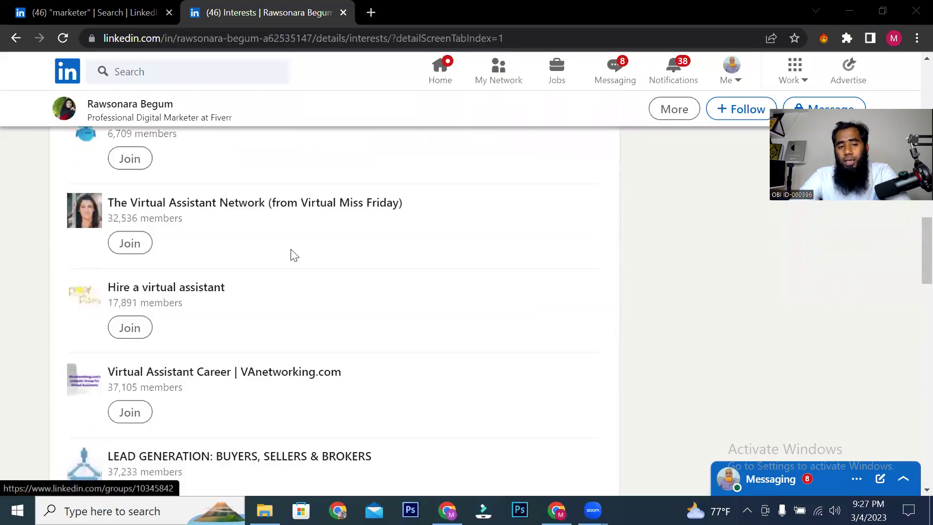
scroll(236, 268, up, 5)
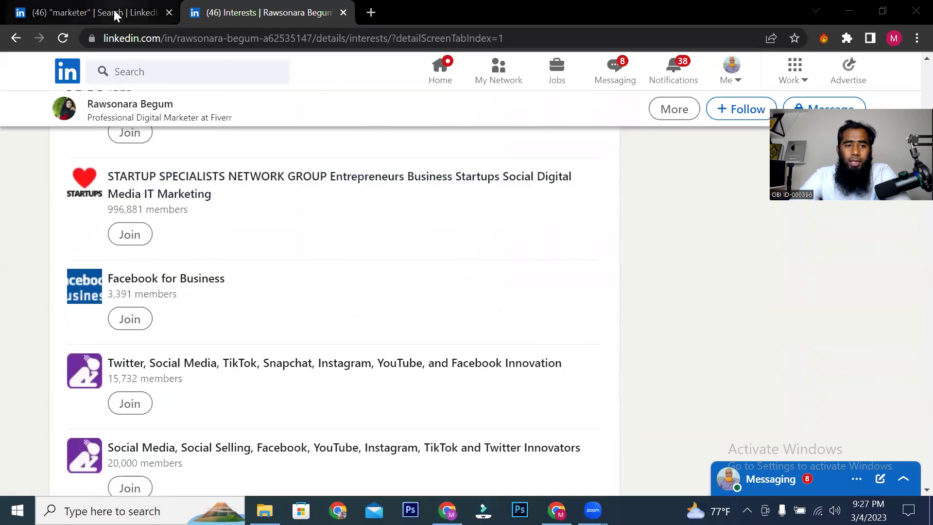
click(114, 15)
scroll(254, 302, up, 5)
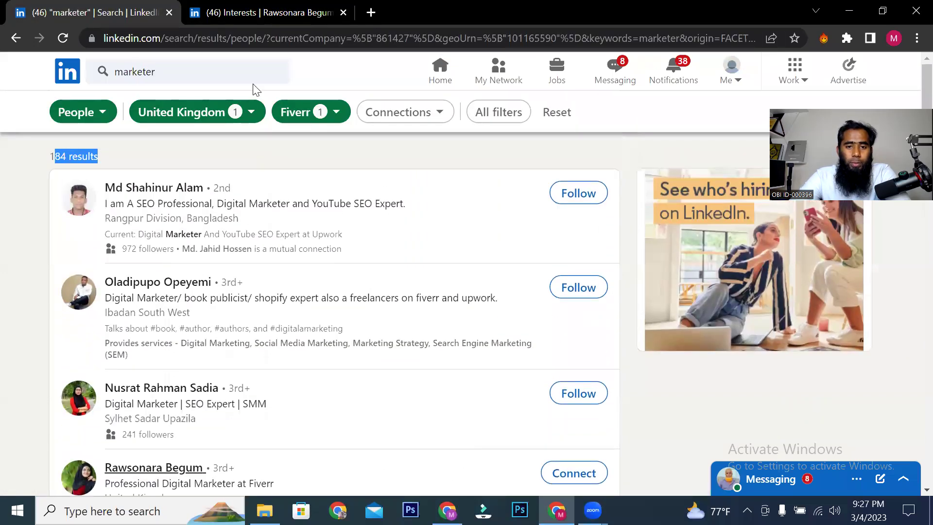
click(440, 73)
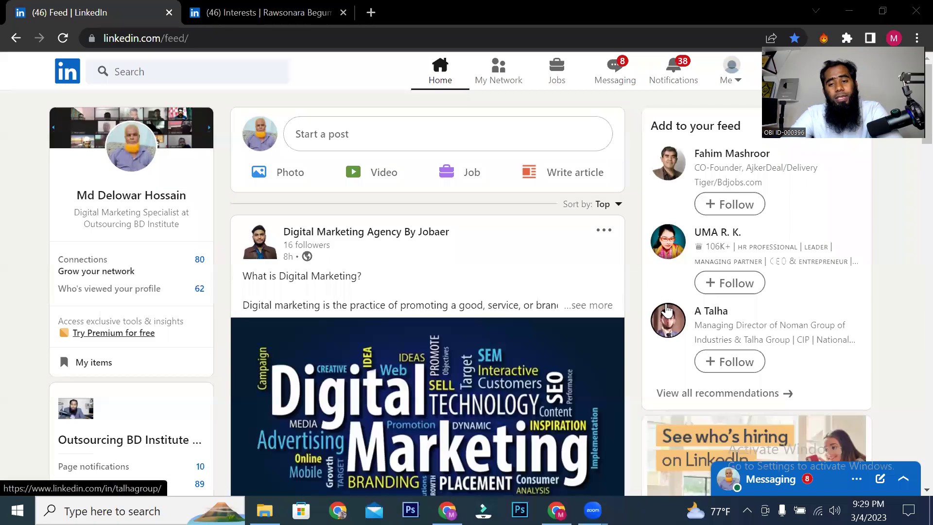
Step: Search LinkedIn for 'ceo' and limit the results to People
click(212, 72)
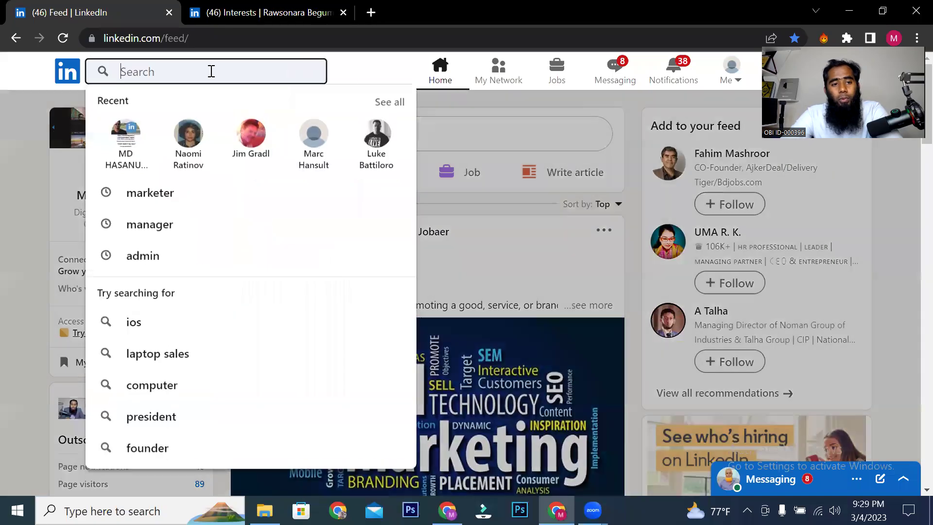
text(ceo)
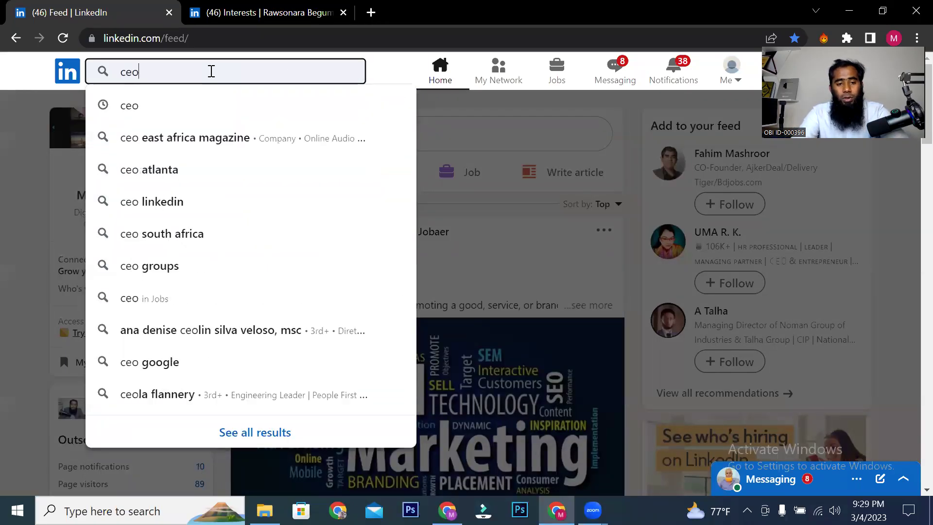
key(Return)
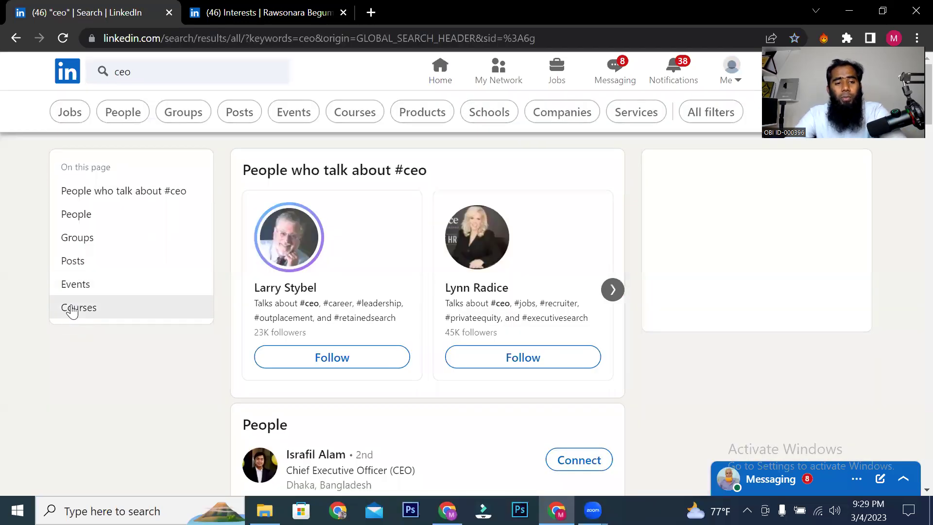
click(112, 119)
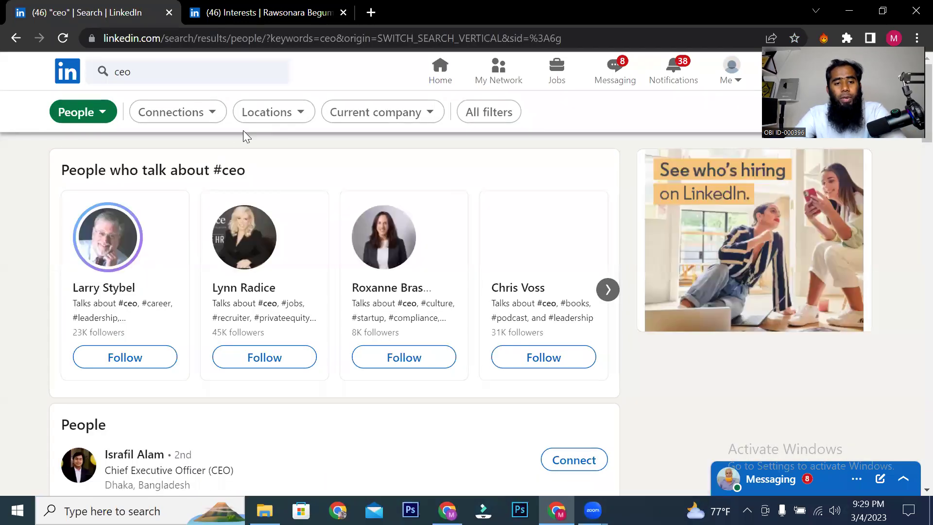
Step: Filter the ceo people results to United States and go to page 5
click(265, 117)
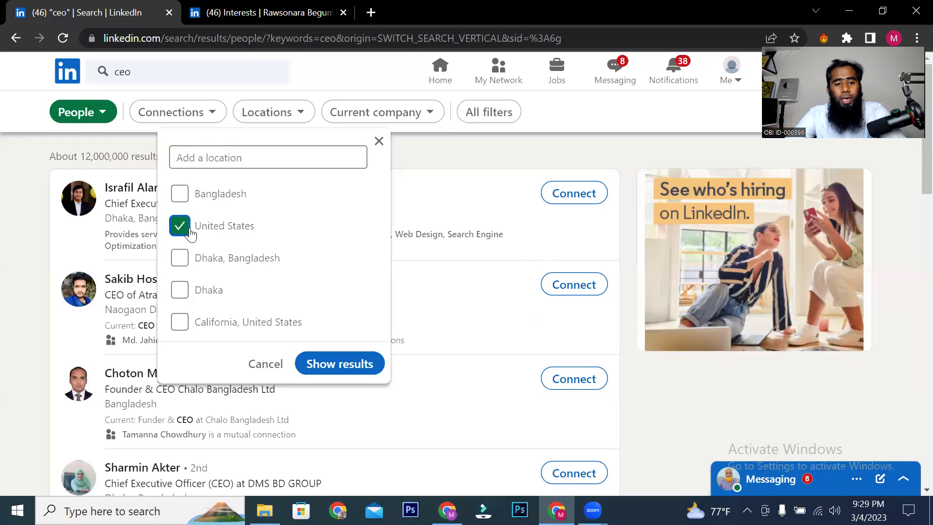
click(340, 364)
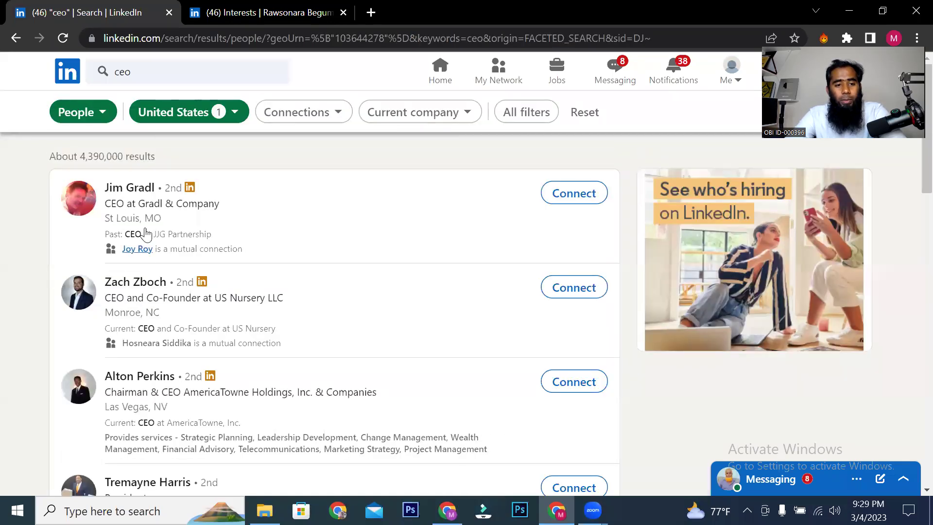
scroll(160, 284, down, 10)
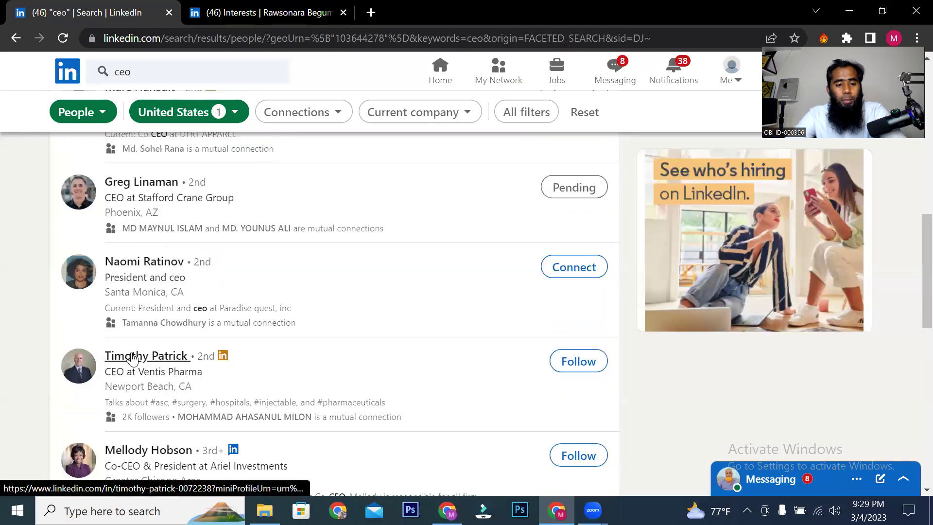
scroll(136, 379, down, 10)
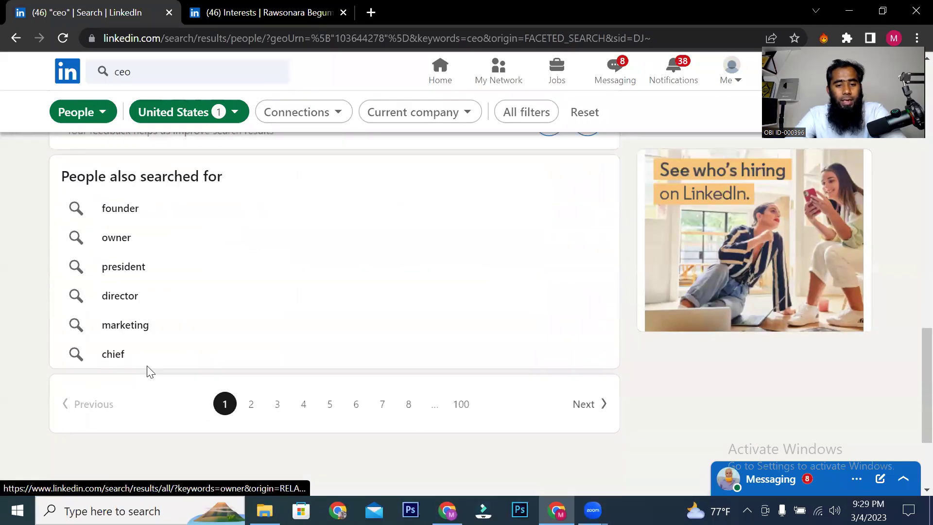
scroll(283, 373, down, 2)
click(331, 247)
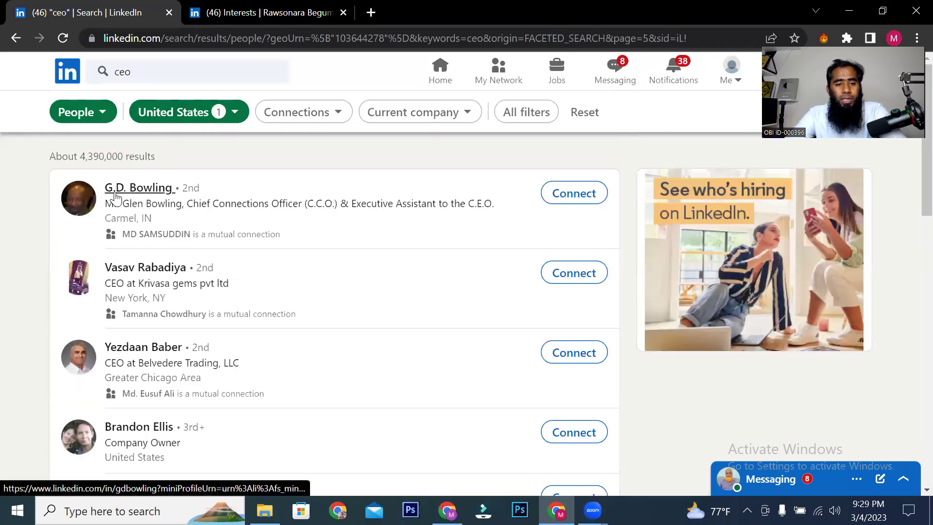
Step: Open the first CEO result's profile in a new tab and scroll through it
right_click(145, 193)
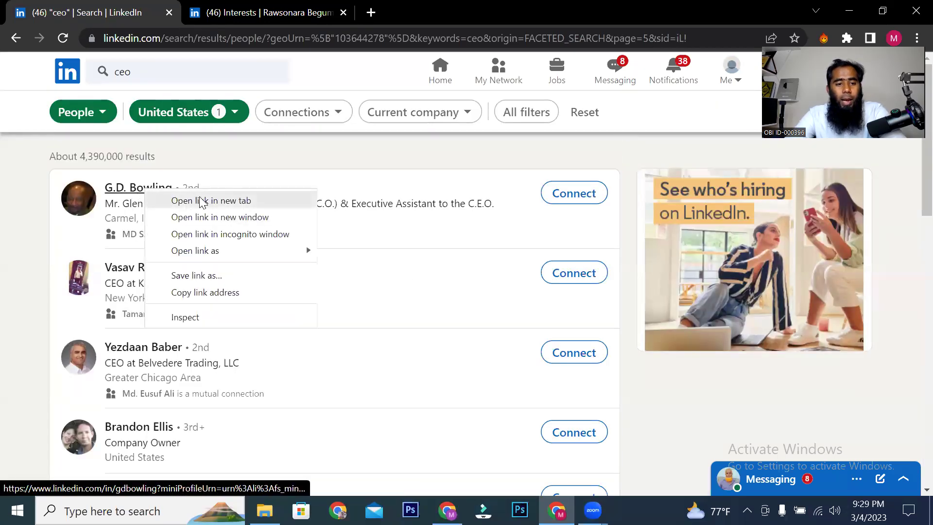
click(200, 200)
click(447, 12)
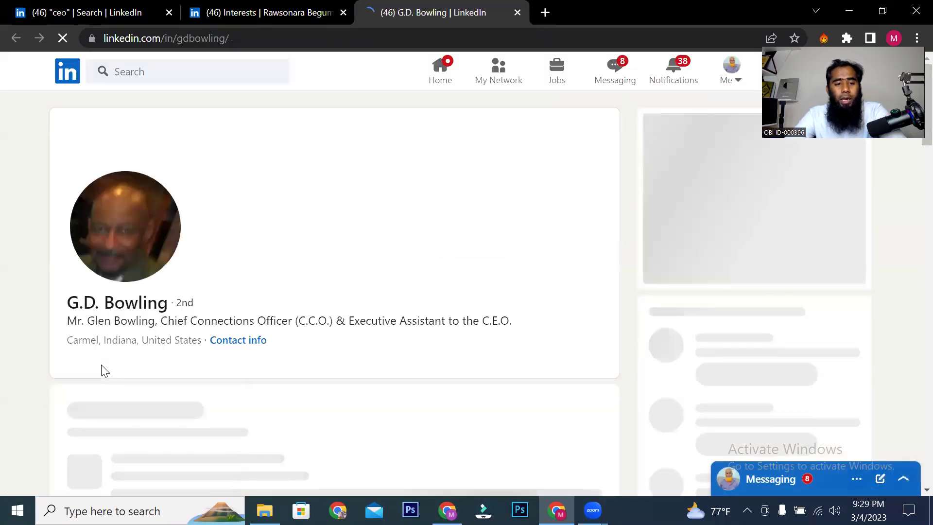
scroll(89, 286, down, 3)
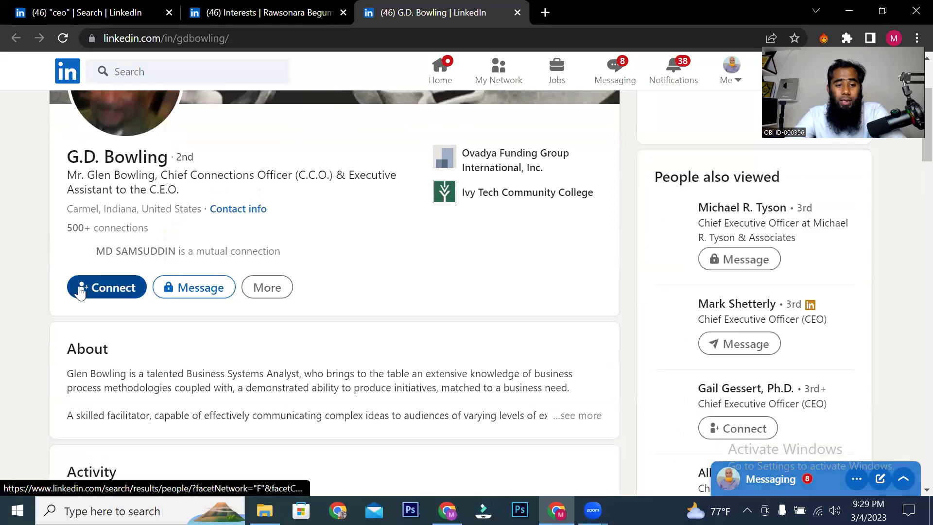
scroll(68, 318, down, 6)
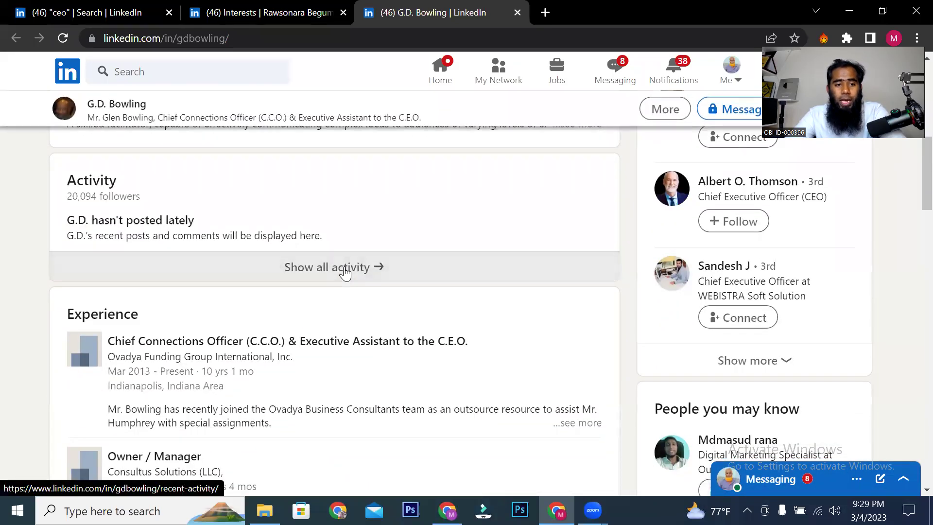
Step: Review the prospect's activity, switching between Posts, Articles and All activity
click(343, 268)
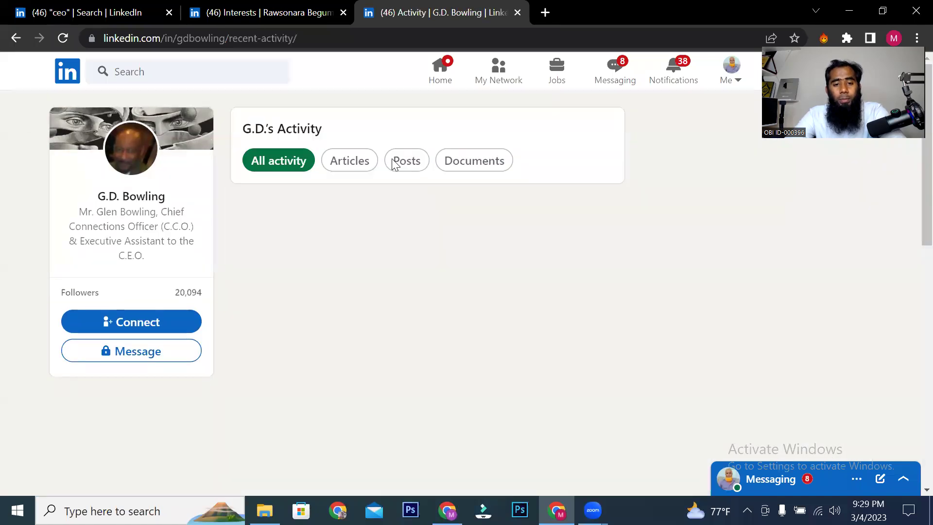
click(394, 162)
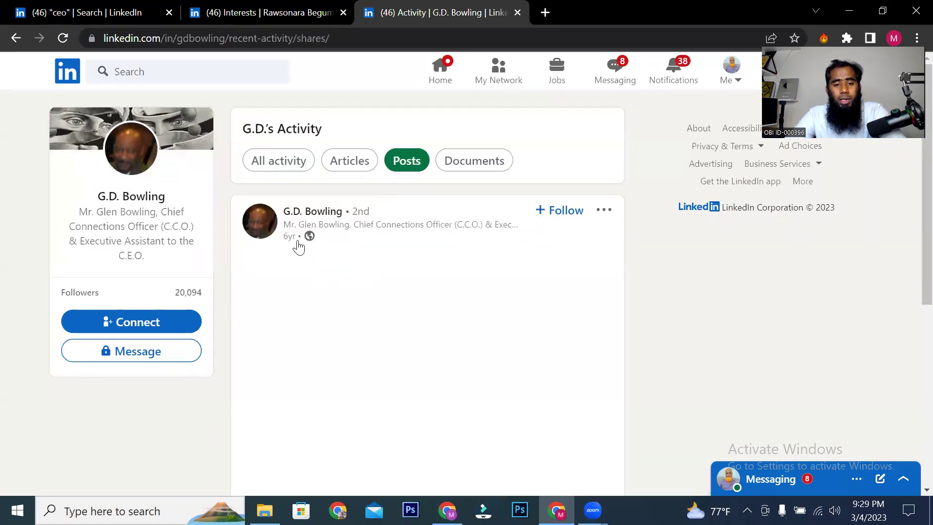
scroll(326, 239, down, 4)
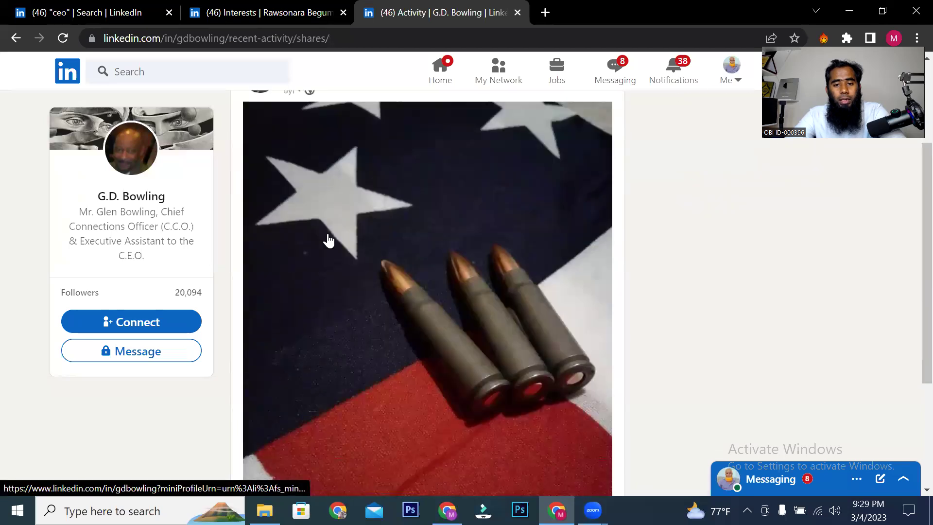
scroll(333, 256, up, 4)
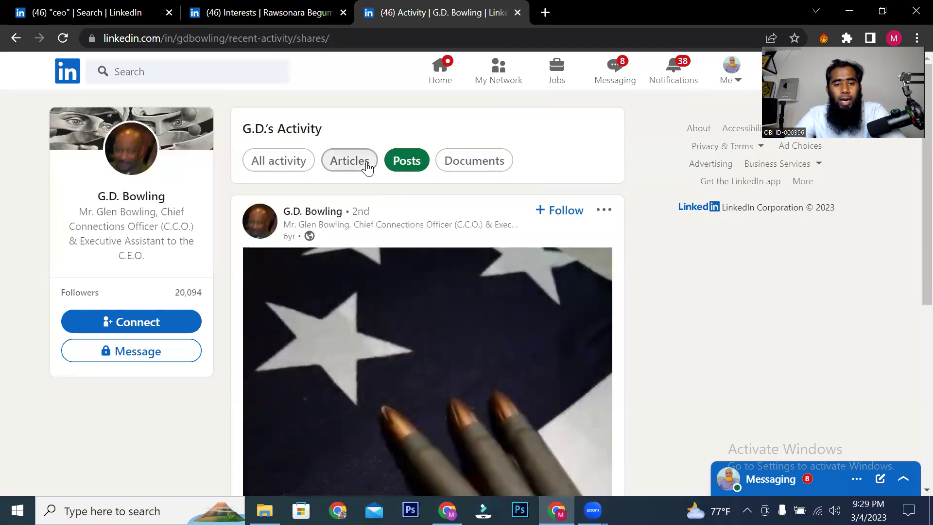
click(368, 168)
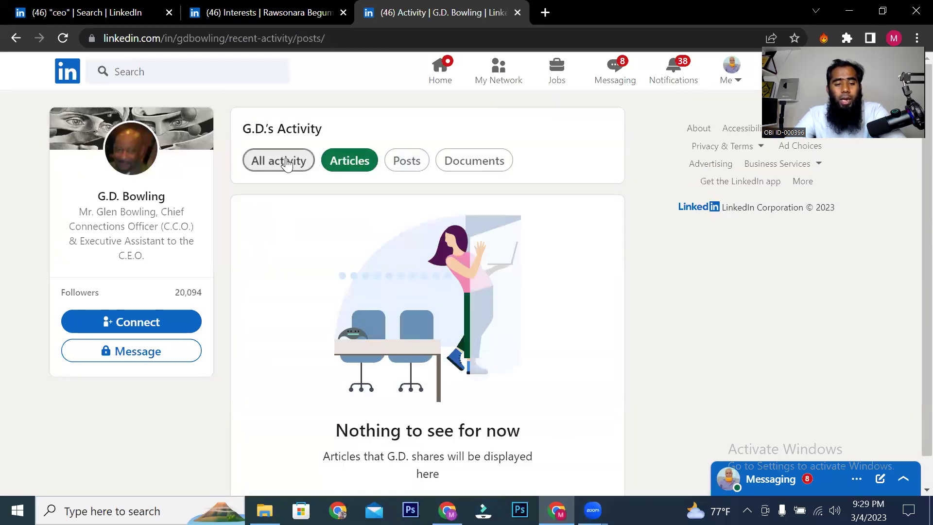
click(286, 162)
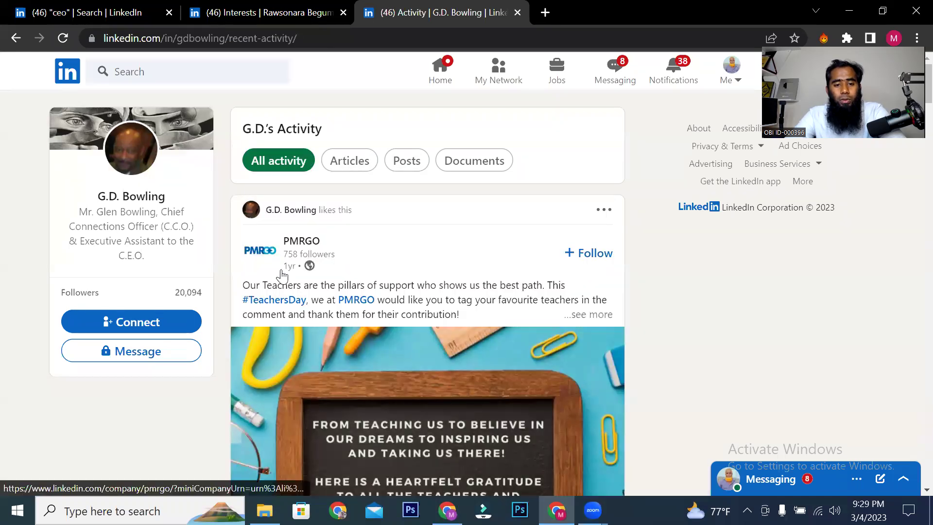
scroll(316, 275, down, 8)
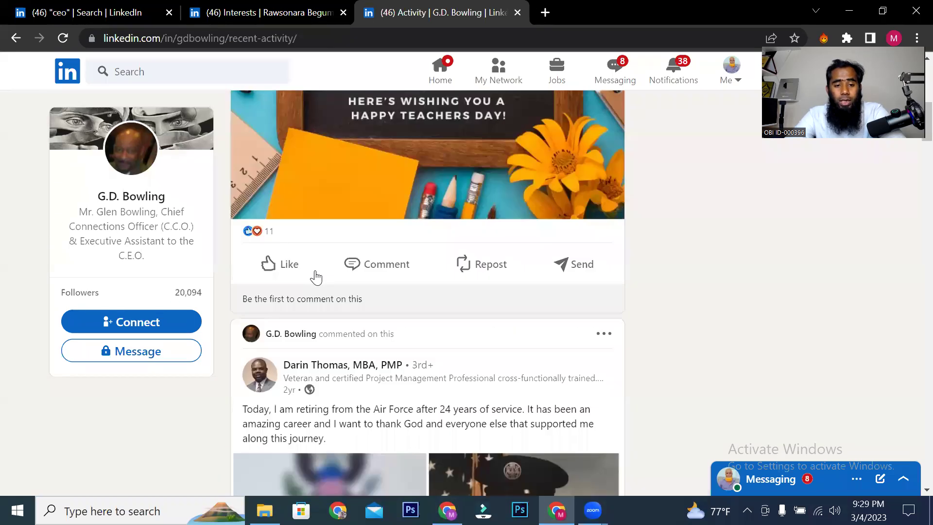
scroll(382, 330, up, 5)
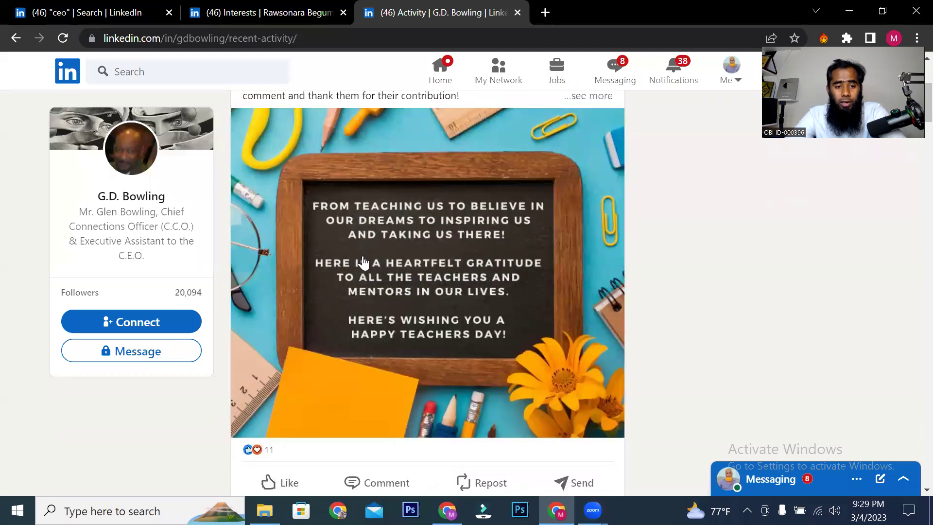
scroll(363, 262, up, 3)
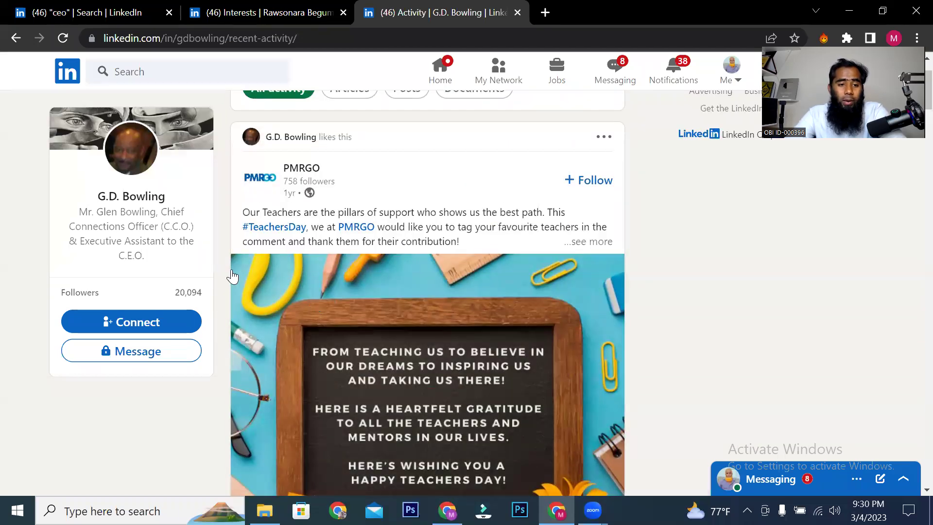
scroll(328, 310, up, 2)
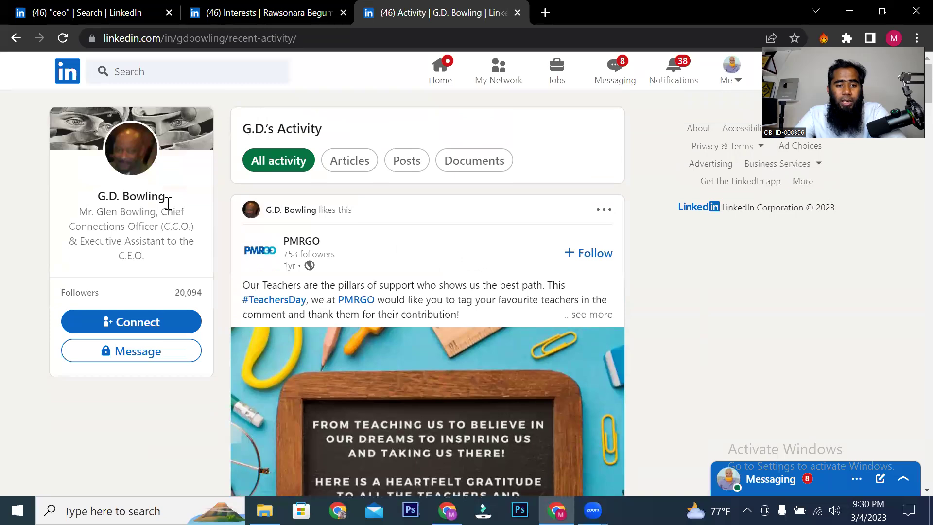
scroll(503, 263, down, 2)
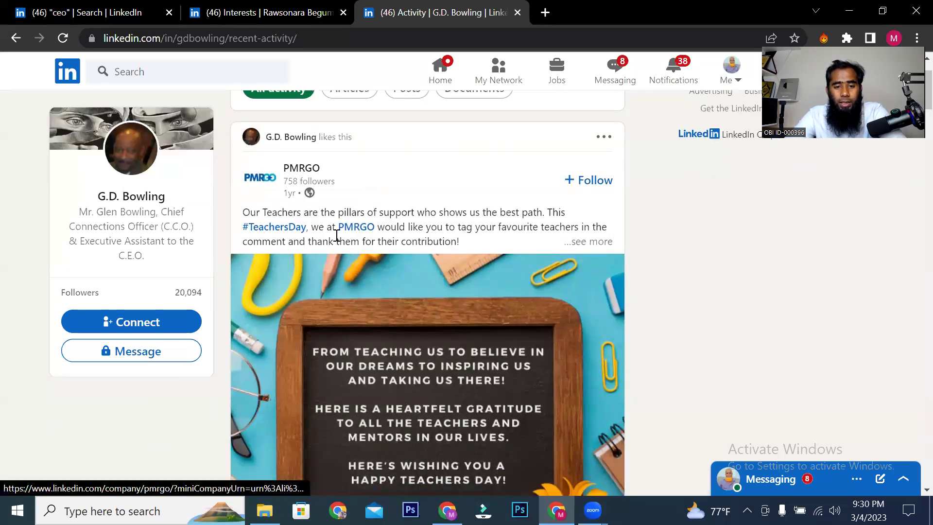
Step: Open the PMRGO company page and go on to PMRGO's own website
click(290, 173)
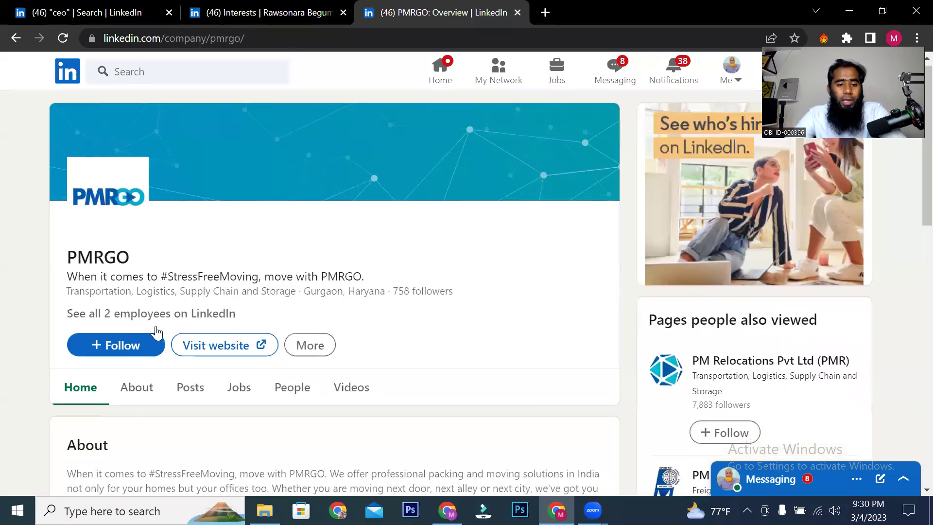
scroll(170, 301, down, 1)
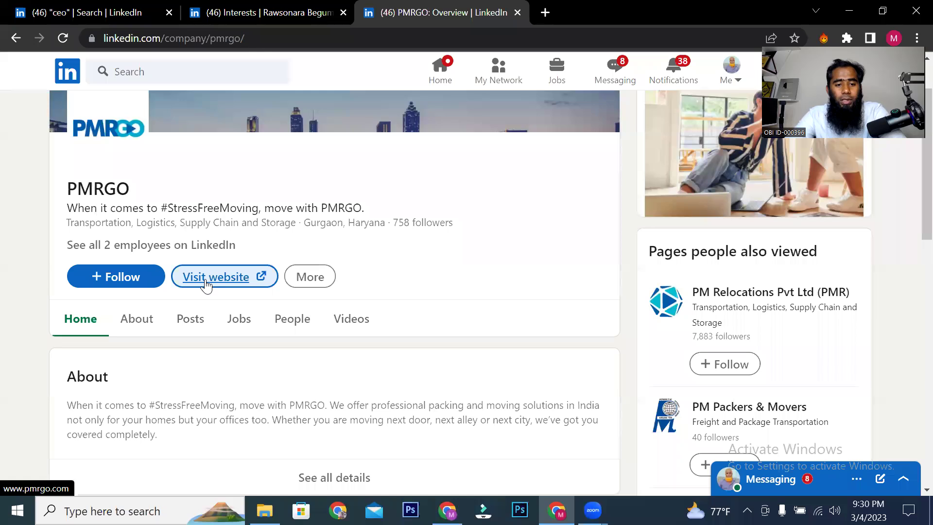
click(210, 287)
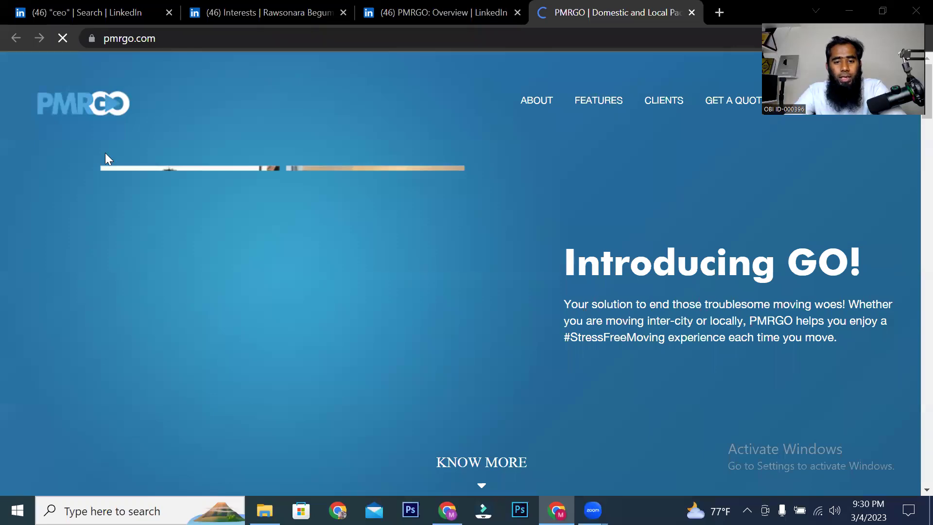
Step: Scroll pmrgo.com down to the footer and open PMRGO's Facebook page
scroll(214, 276, down, 7)
scroll(215, 276, down, 20)
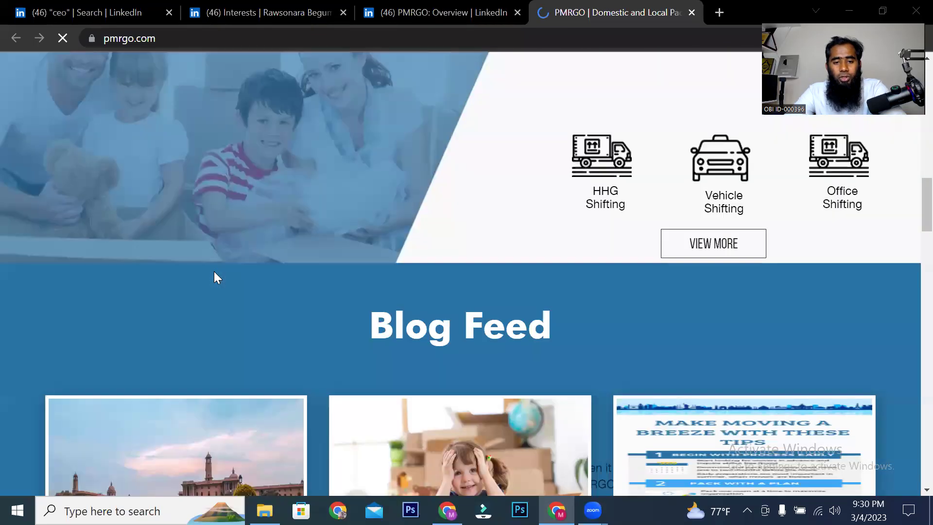
scroll(215, 279, down, 20)
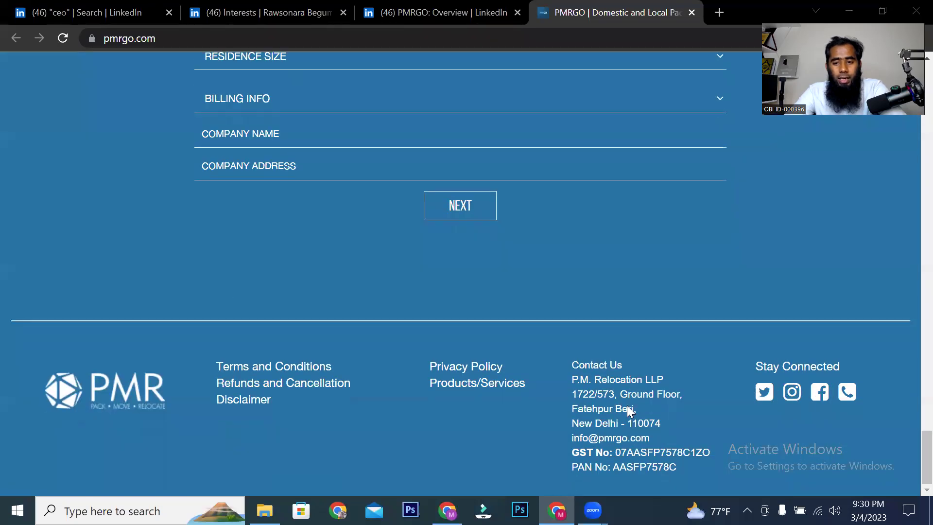
click(814, 398)
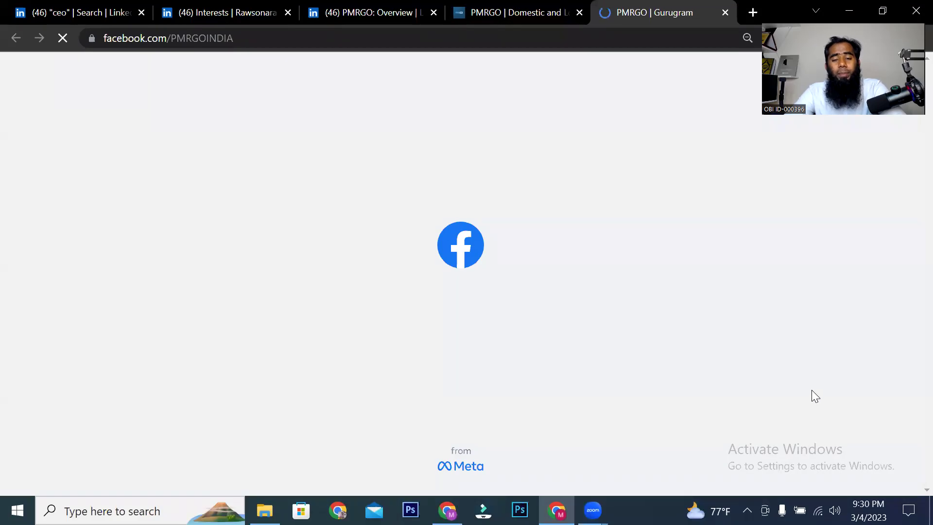
Step: Glance over PMRGO's Facebook page, then switch back to the interests page tab
scroll(471, 331, down, 8)
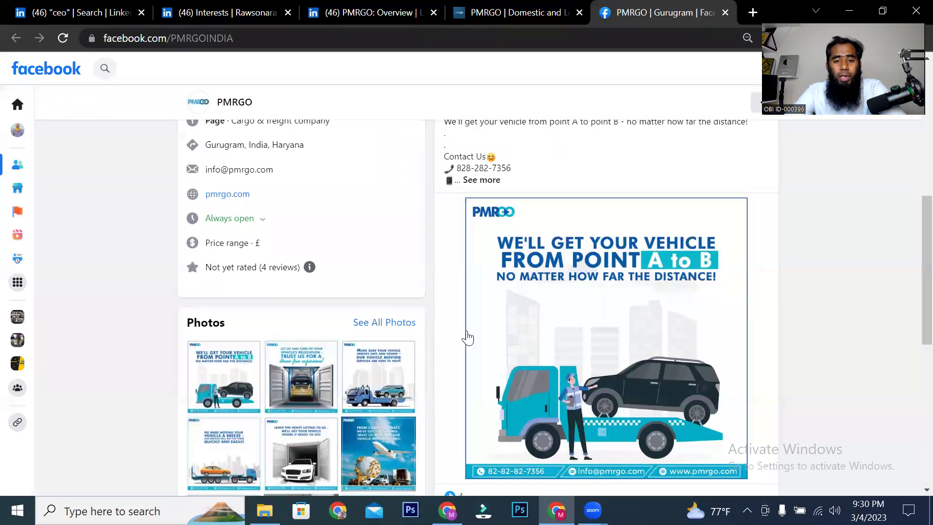
scroll(499, 219, up, 1)
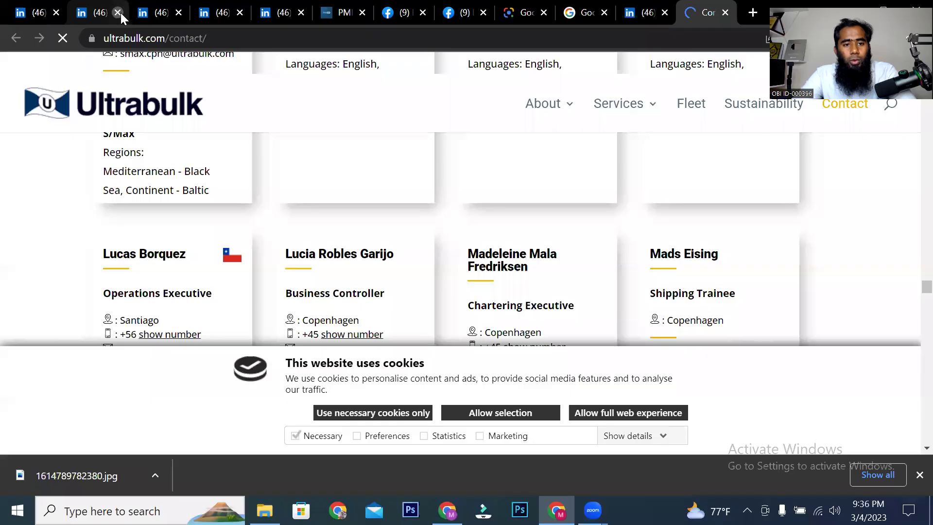
click(148, 11)
Step: Close the extra tabs: profile, PMRGO page and site, Facebook, Google Lens, Google search, post and Ultrabulk
click(180, 12)
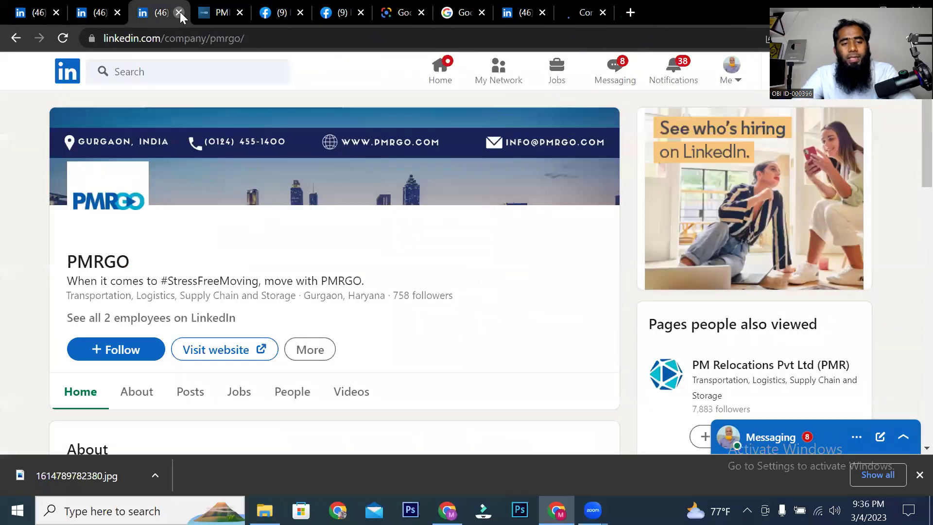
click(180, 11)
click(180, 12)
click(180, 11)
click(179, 12)
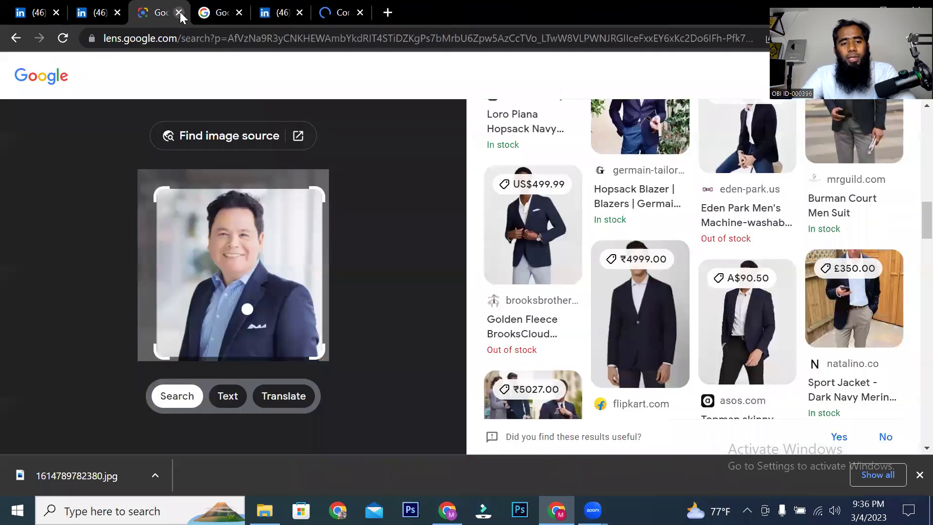
click(180, 12)
click(179, 12)
click(180, 12)
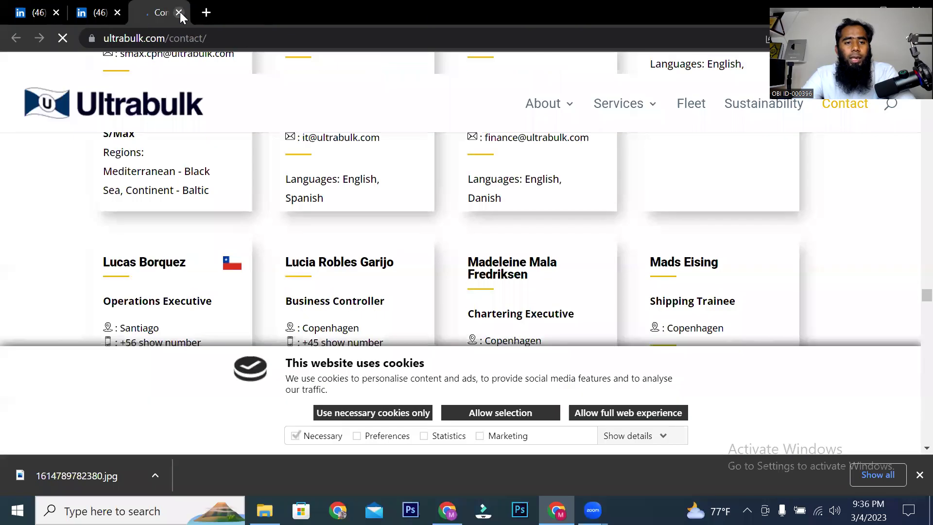
click(180, 11)
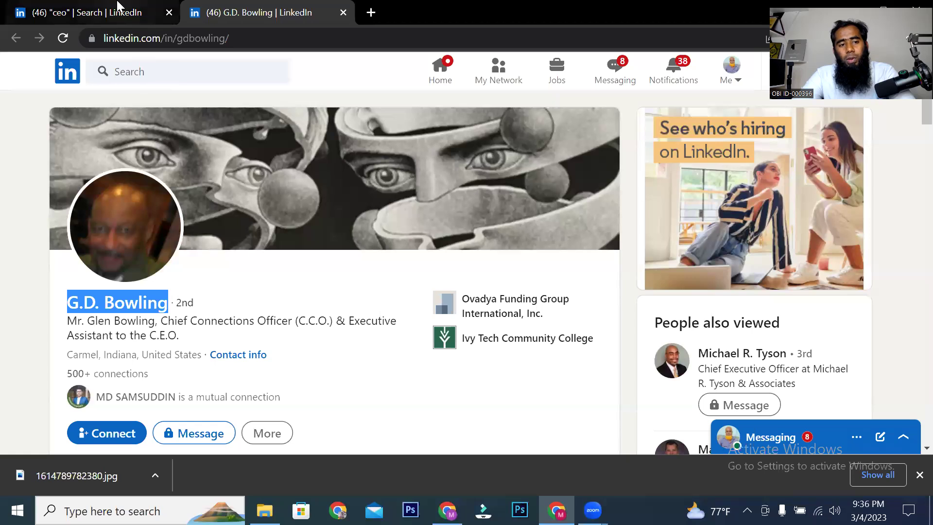
Step: Select the prospect's name text on the profile, then clear the selection
click(104, 293)
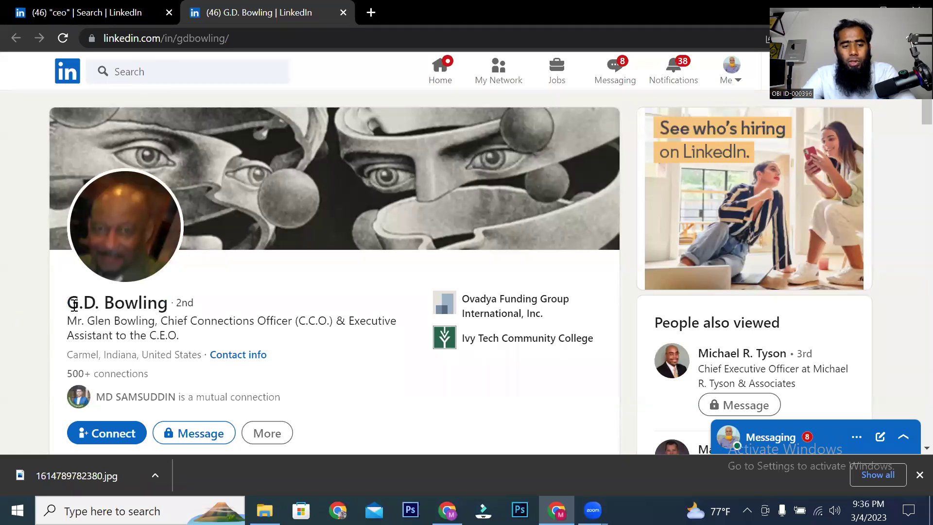
drag(77, 305, 190, 303)
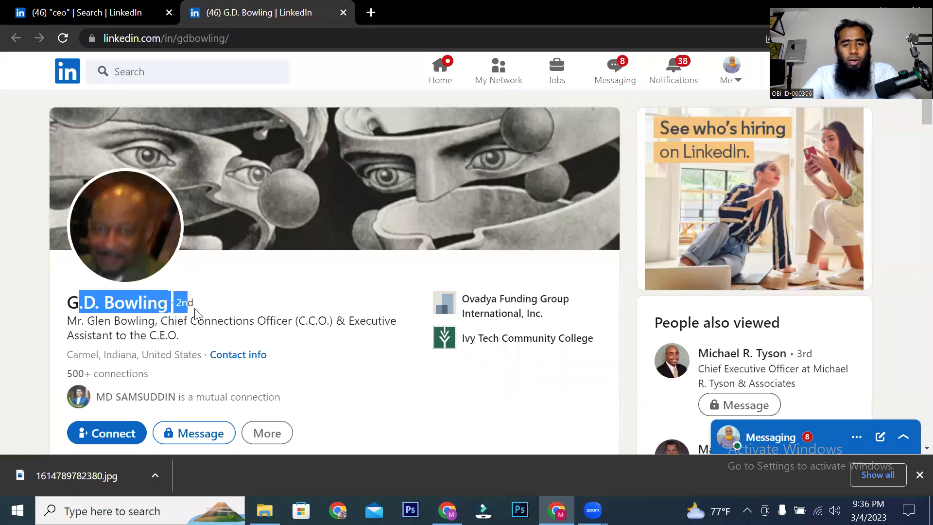
scroll(196, 313, down, 3)
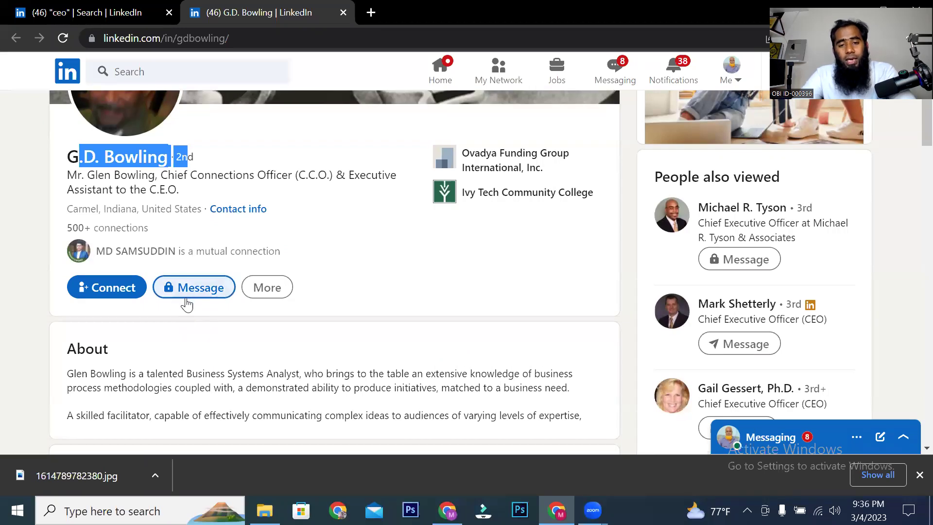
click(354, 243)
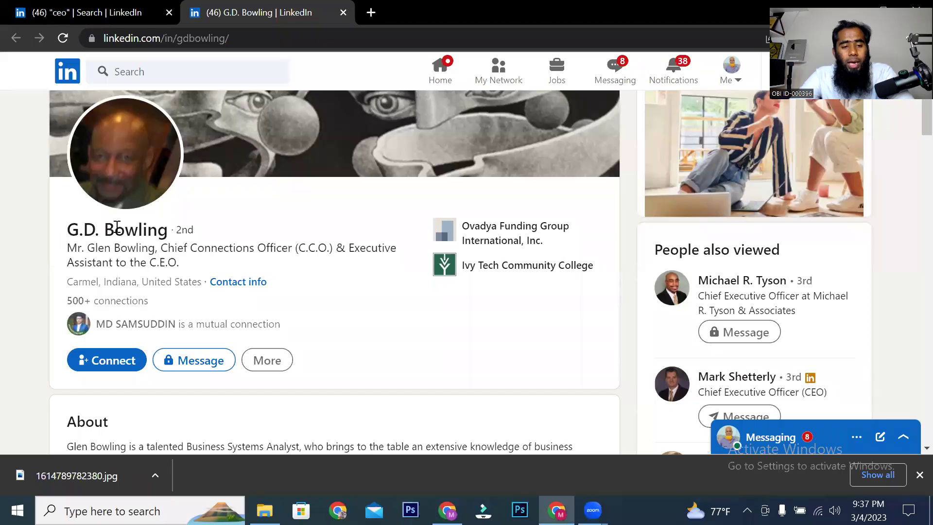
Step: Select the prospect's name, return to the US ceo search and highlight the ~4,390,000 results count
drag(68, 229, 157, 226)
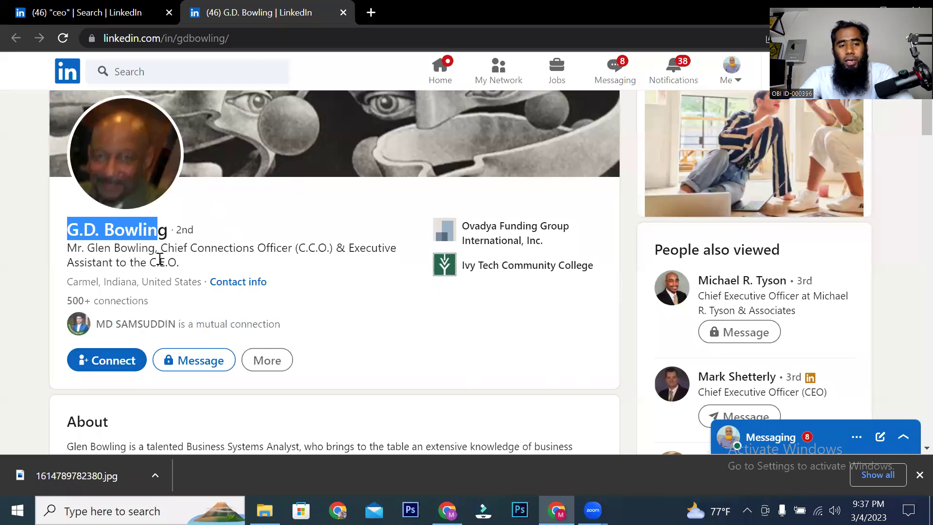
click(121, 20)
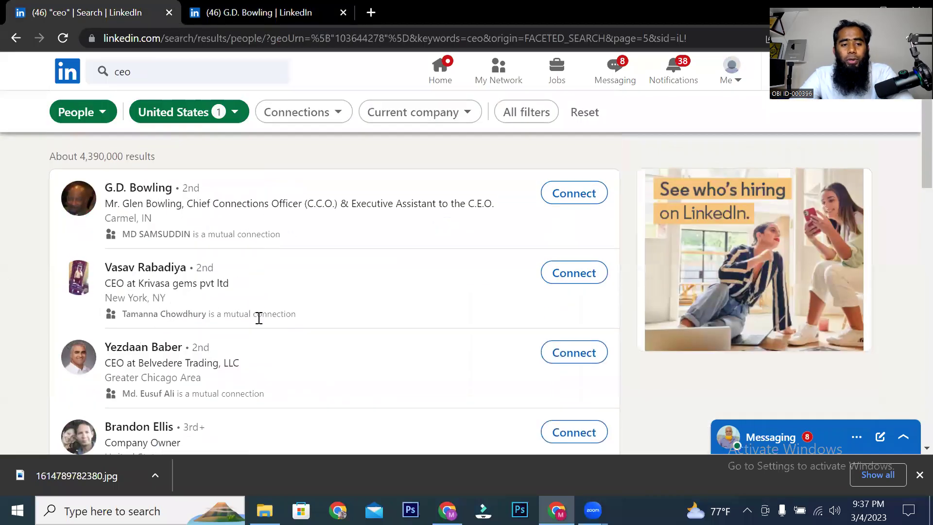
drag(153, 149, 85, 156)
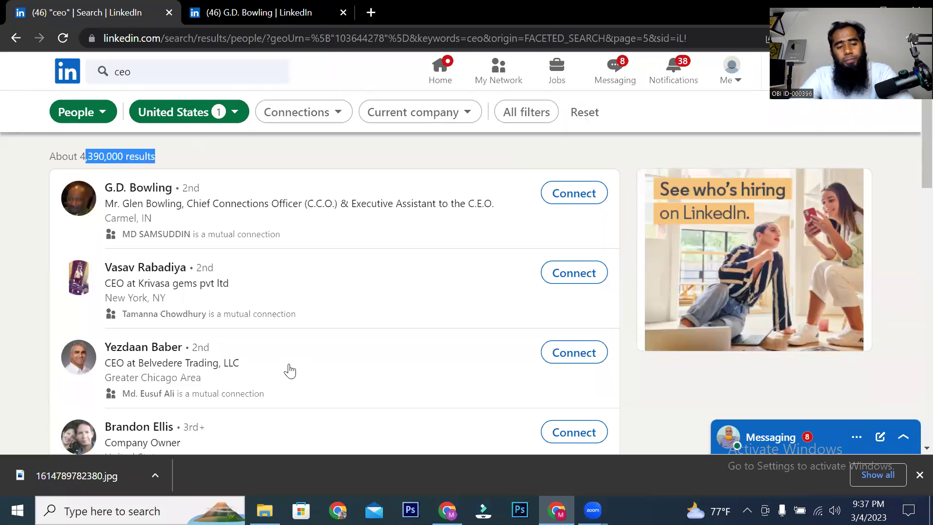
Step: Go to the home feed and react with Support to the Erie Institute of Technology post
click(439, 75)
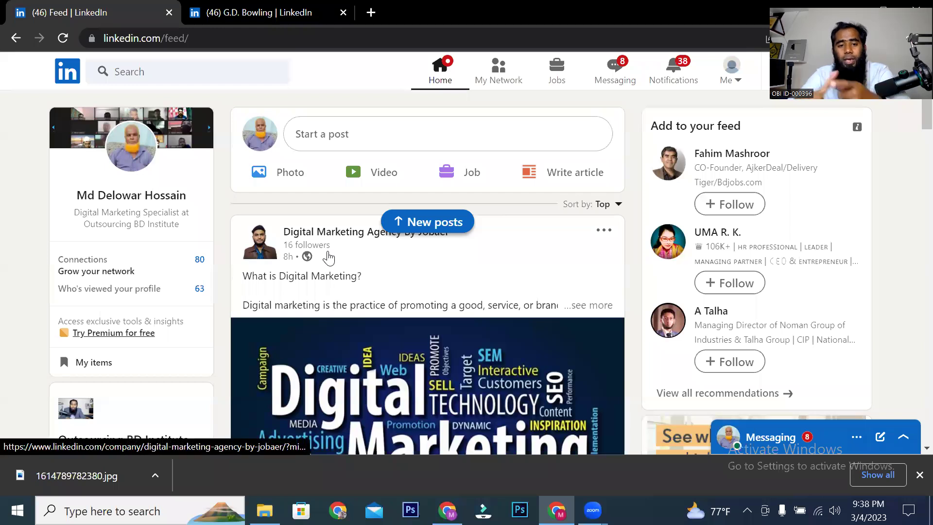
scroll(358, 308, down, 15)
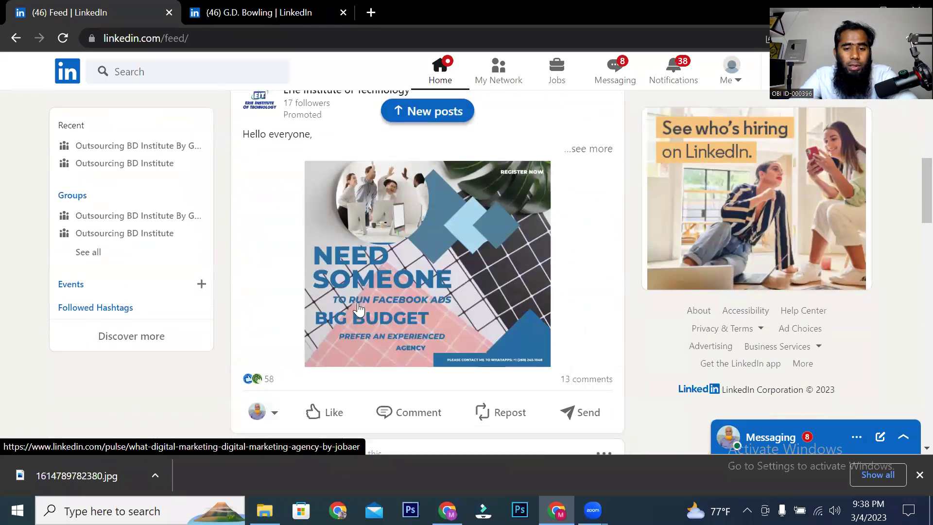
scroll(379, 283, down, 2)
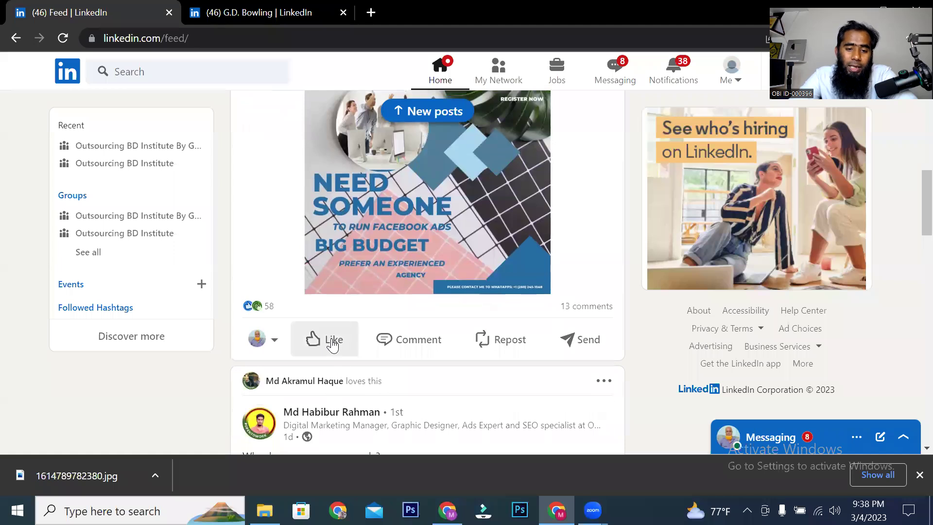
mouse_move(327, 341)
click(350, 300)
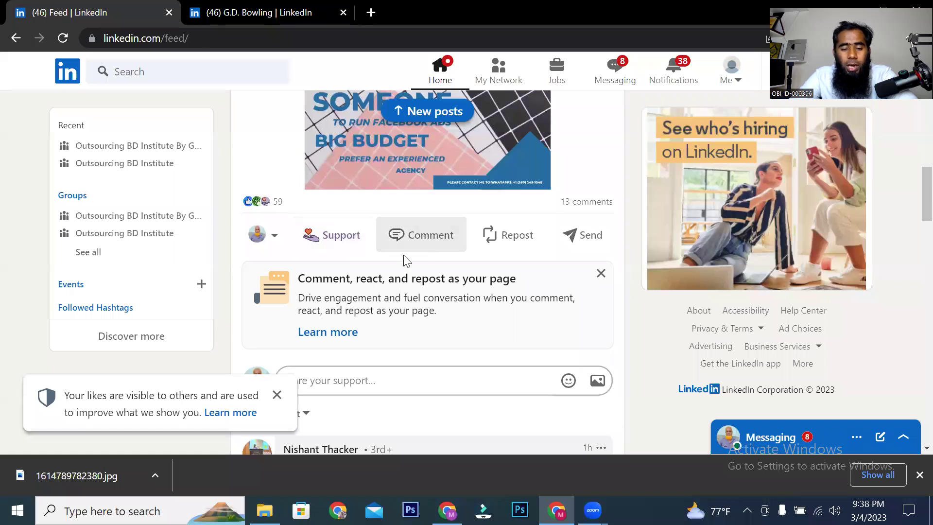
Step: Post a short comment ('H') on the Erie Institute of Technology post
scroll(416, 187, up, 3)
scroll(386, 250, up, 3)
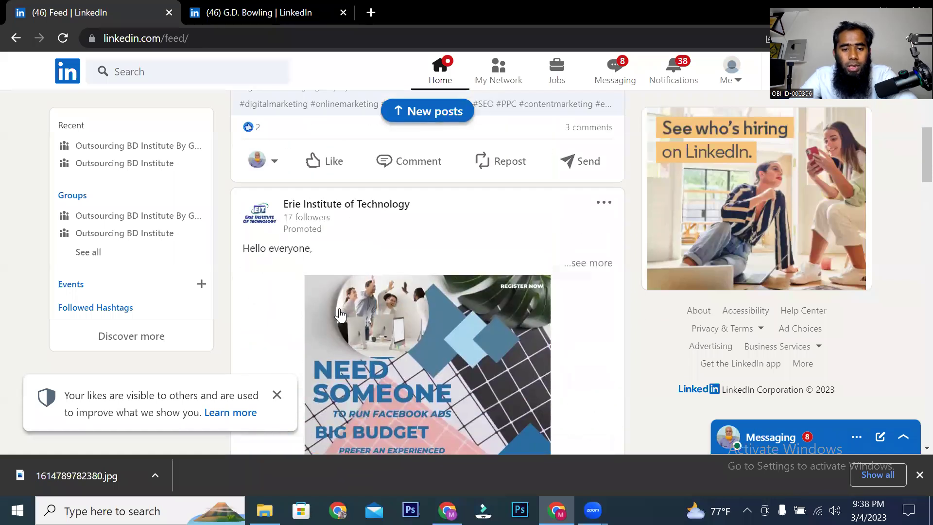
scroll(348, 277, down, 5)
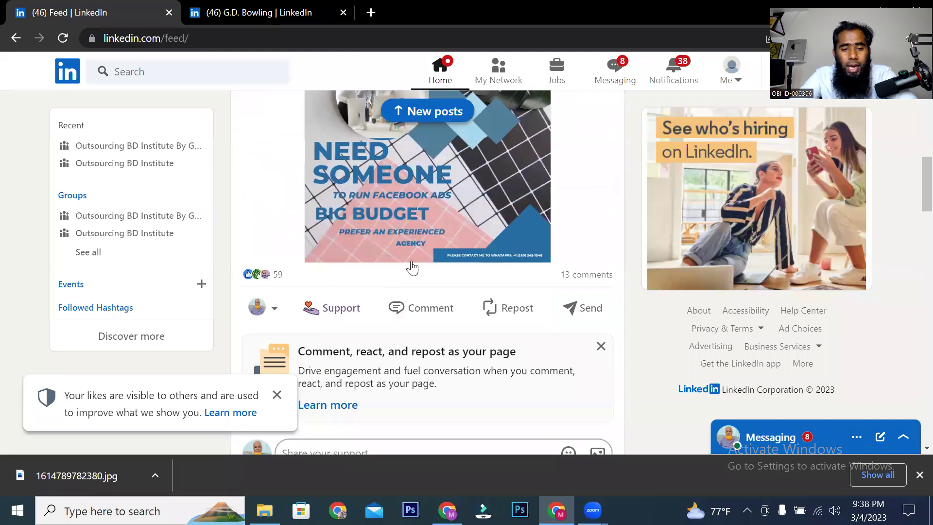
scroll(410, 266, up, 3)
scroll(381, 285, down, 8)
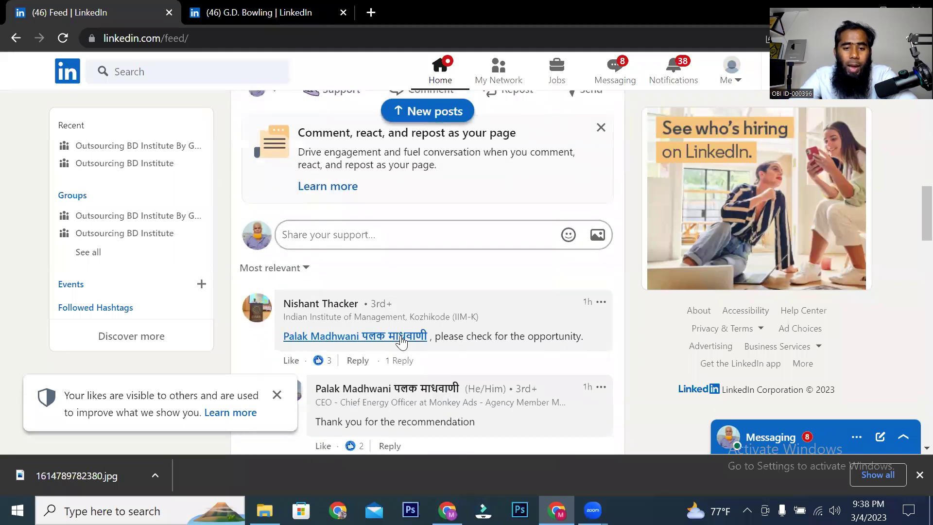
text(Hi)
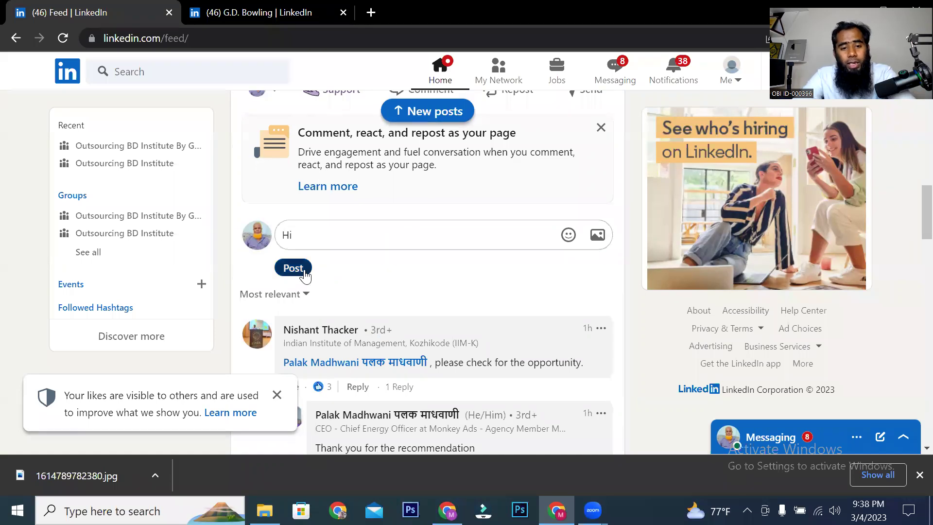
click(293, 267)
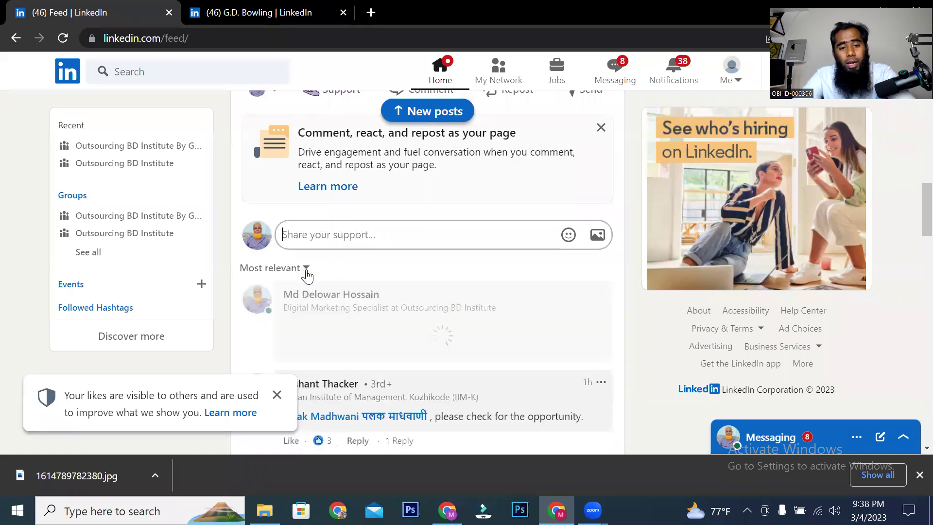
scroll(408, 343, up, 3)
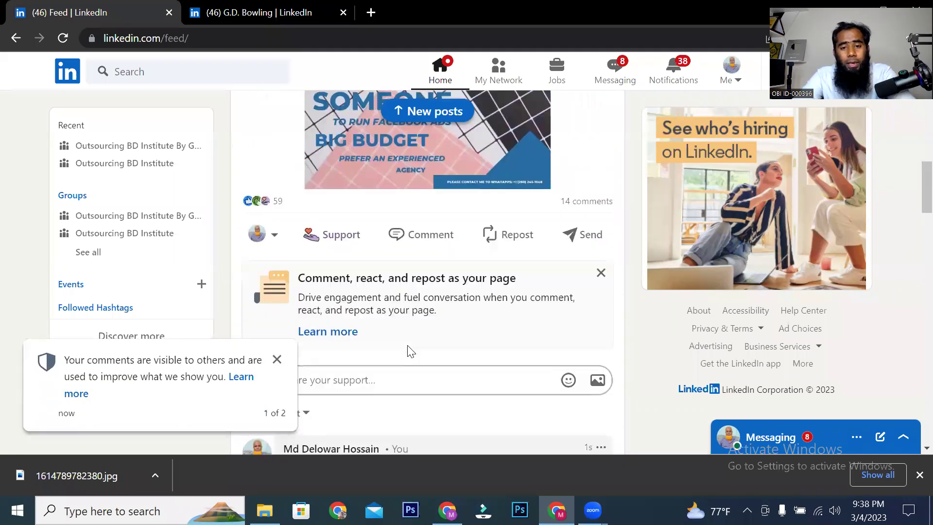
Step: Repost the Erie Institute of Technology post to the feed, then message it to the first suggested contact
click(521, 243)
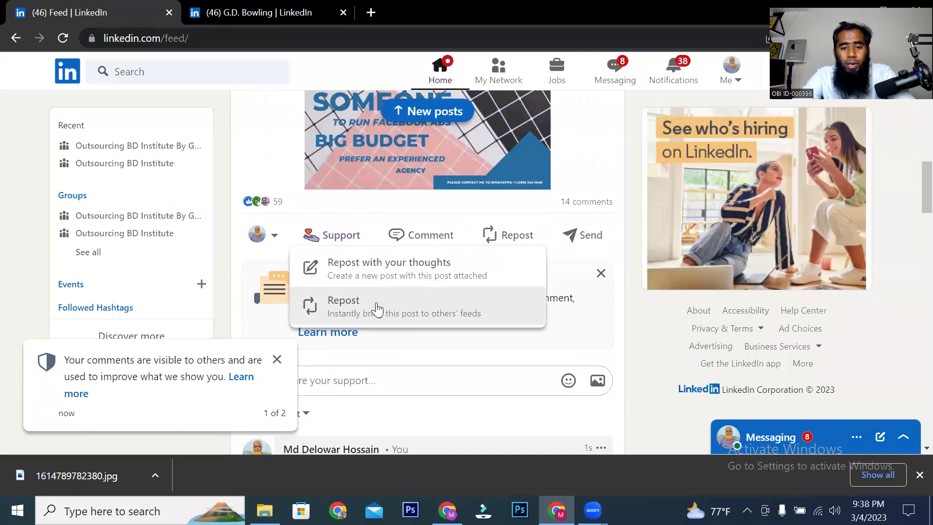
click(347, 311)
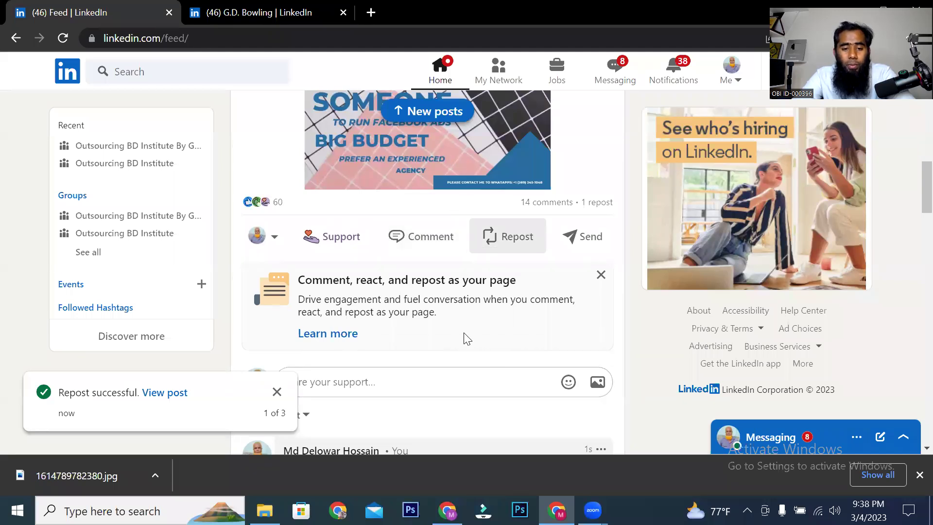
click(584, 239)
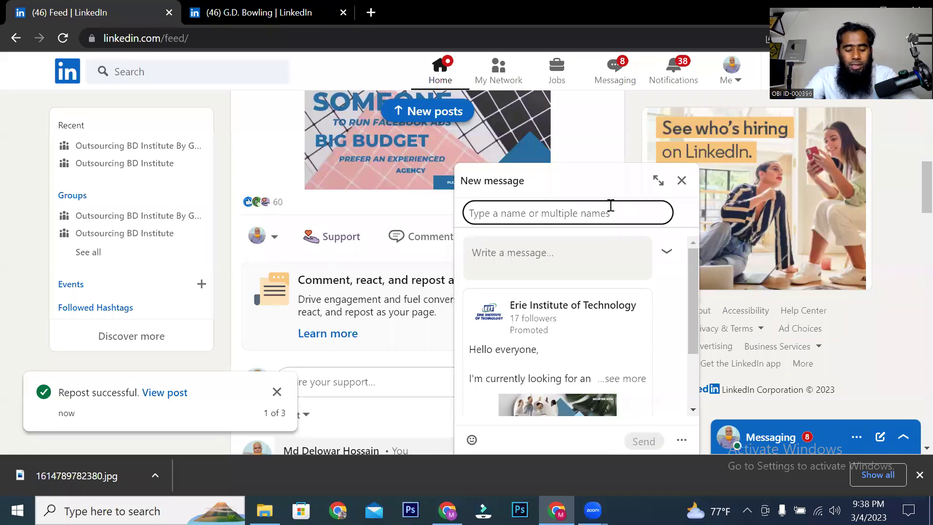
text(gol)
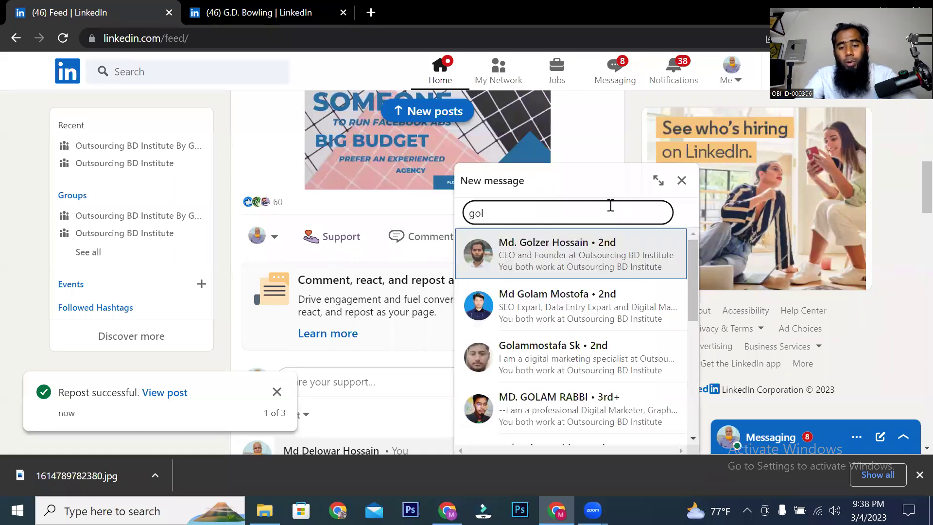
click(562, 255)
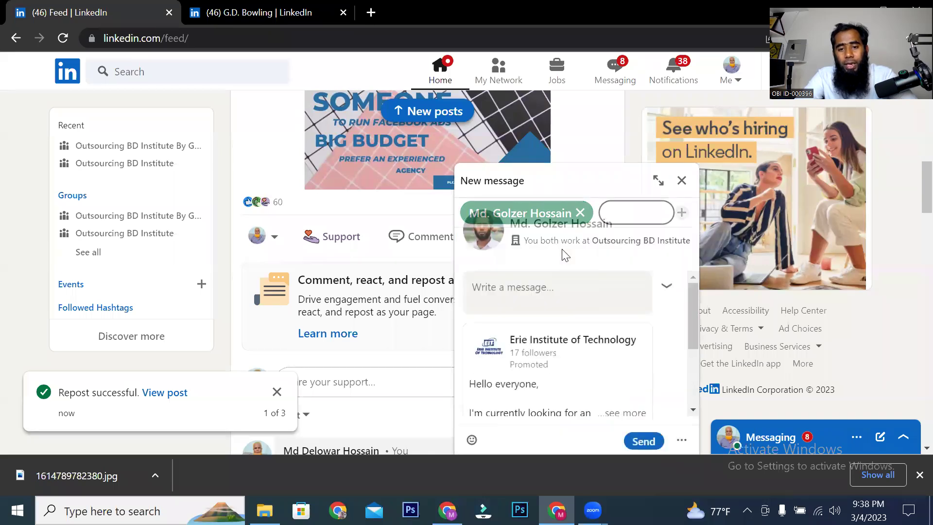
key(Return)
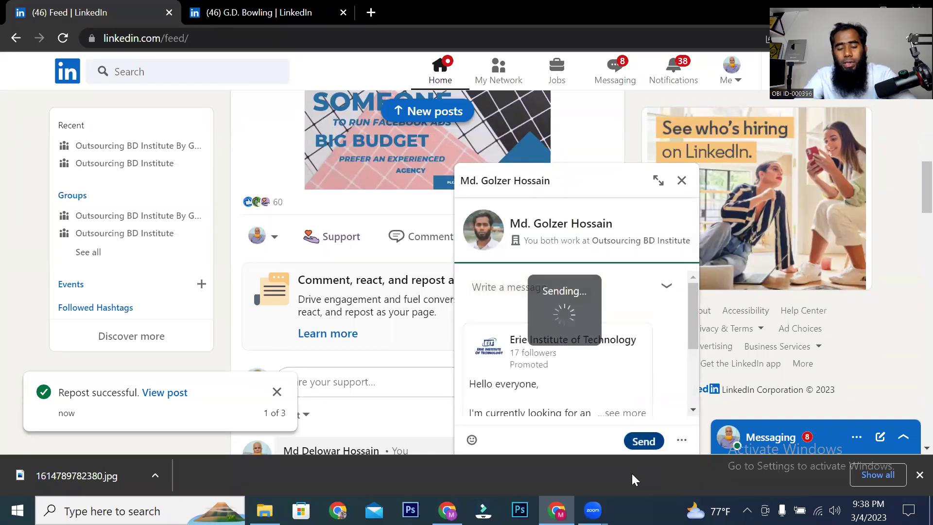
click(679, 179)
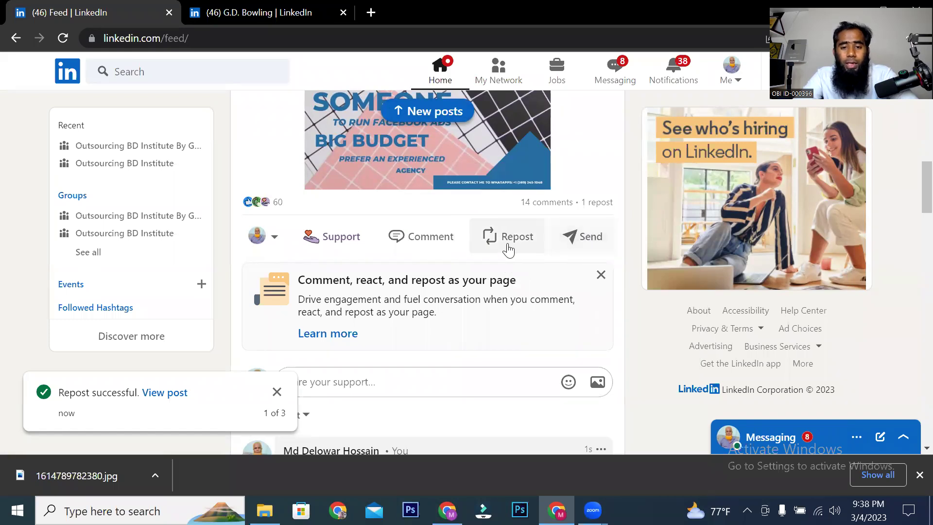
mouse_move(338, 244)
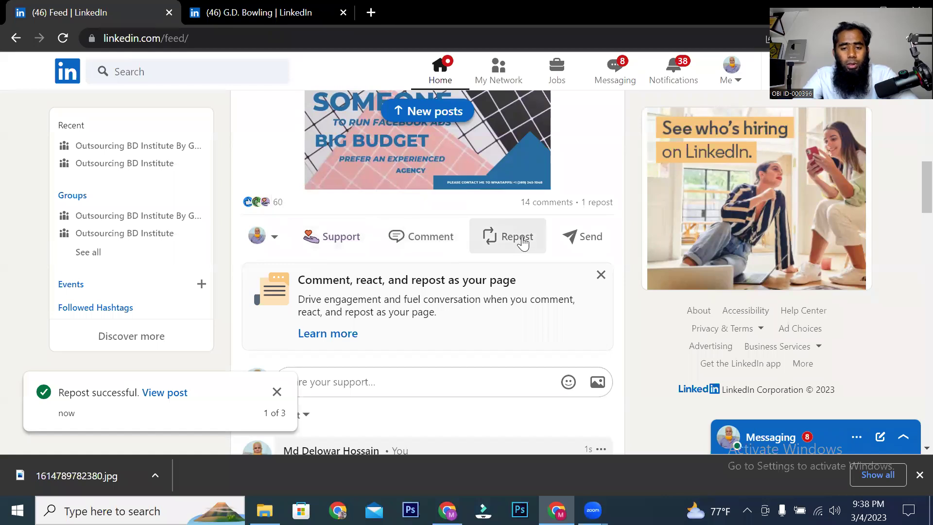
Step: Refresh the feed and open Posts & Activity from the Me menu to review the Erie Institute repost
click(449, 77)
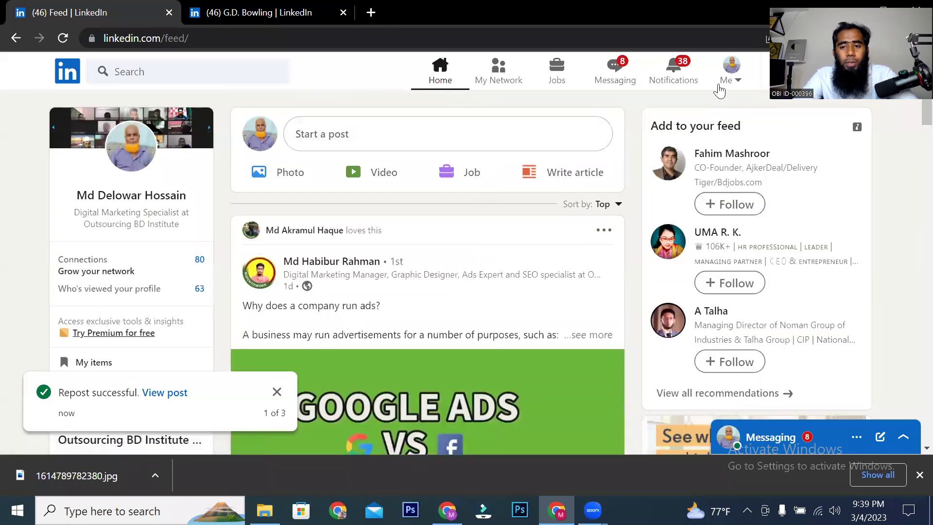
click(730, 80)
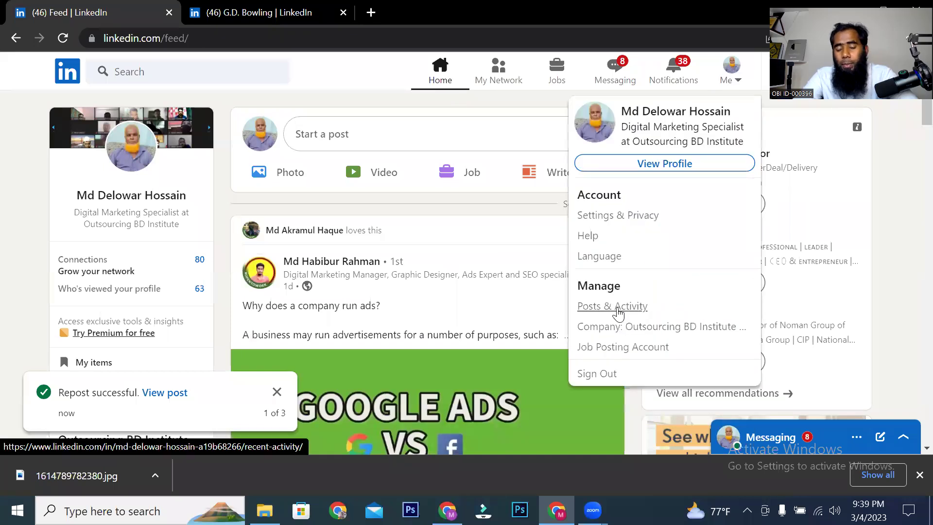
click(616, 310)
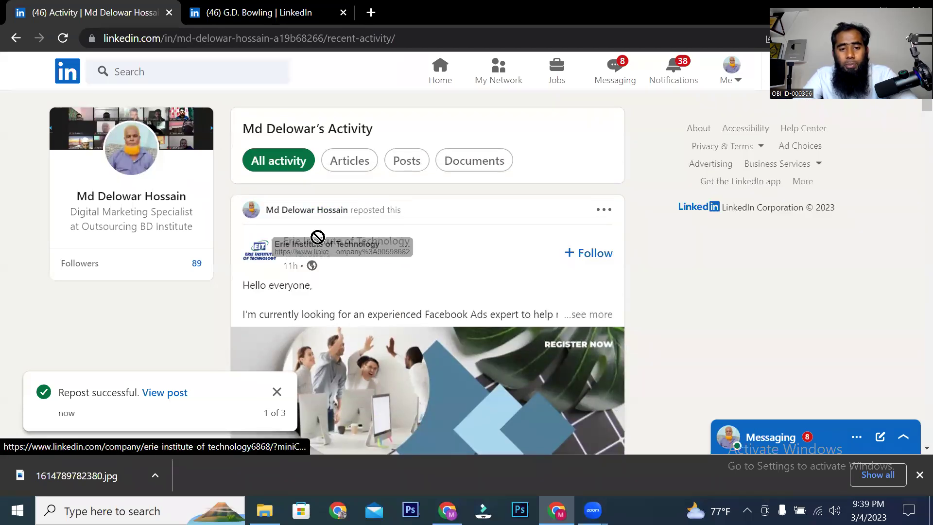
drag(414, 209, 273, 219)
scroll(397, 225, down, 10)
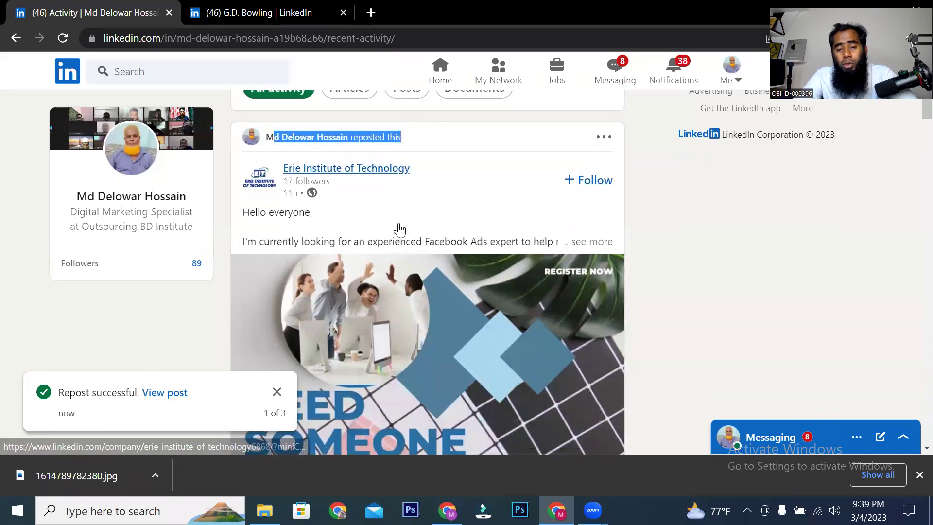
scroll(384, 272, up, 2)
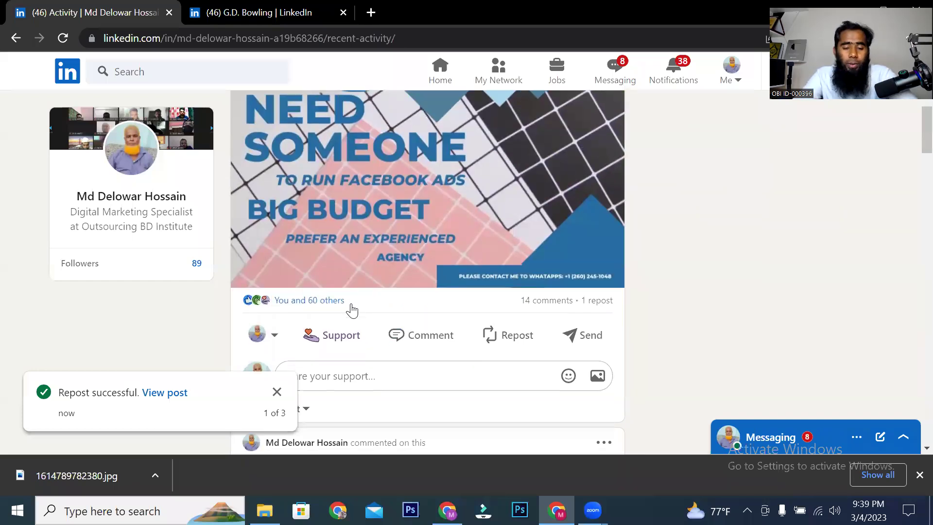
scroll(351, 311, up, 6)
scroll(353, 316, up, 2)
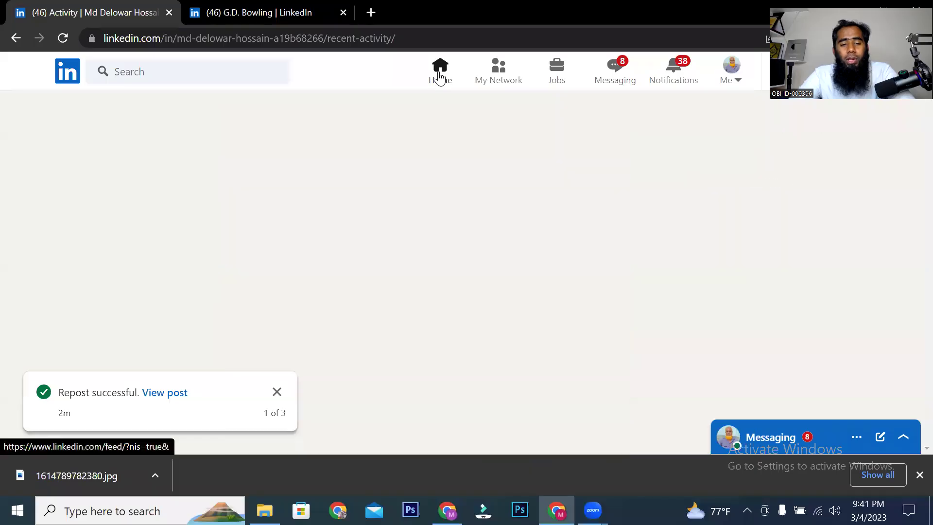
Step: Go back to the home feed with the Home icon to confirm the repost
click(439, 76)
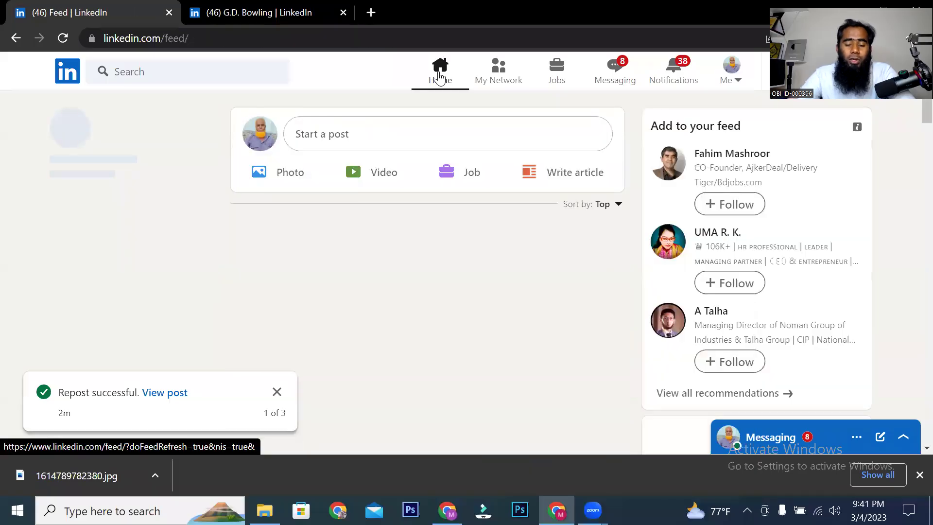